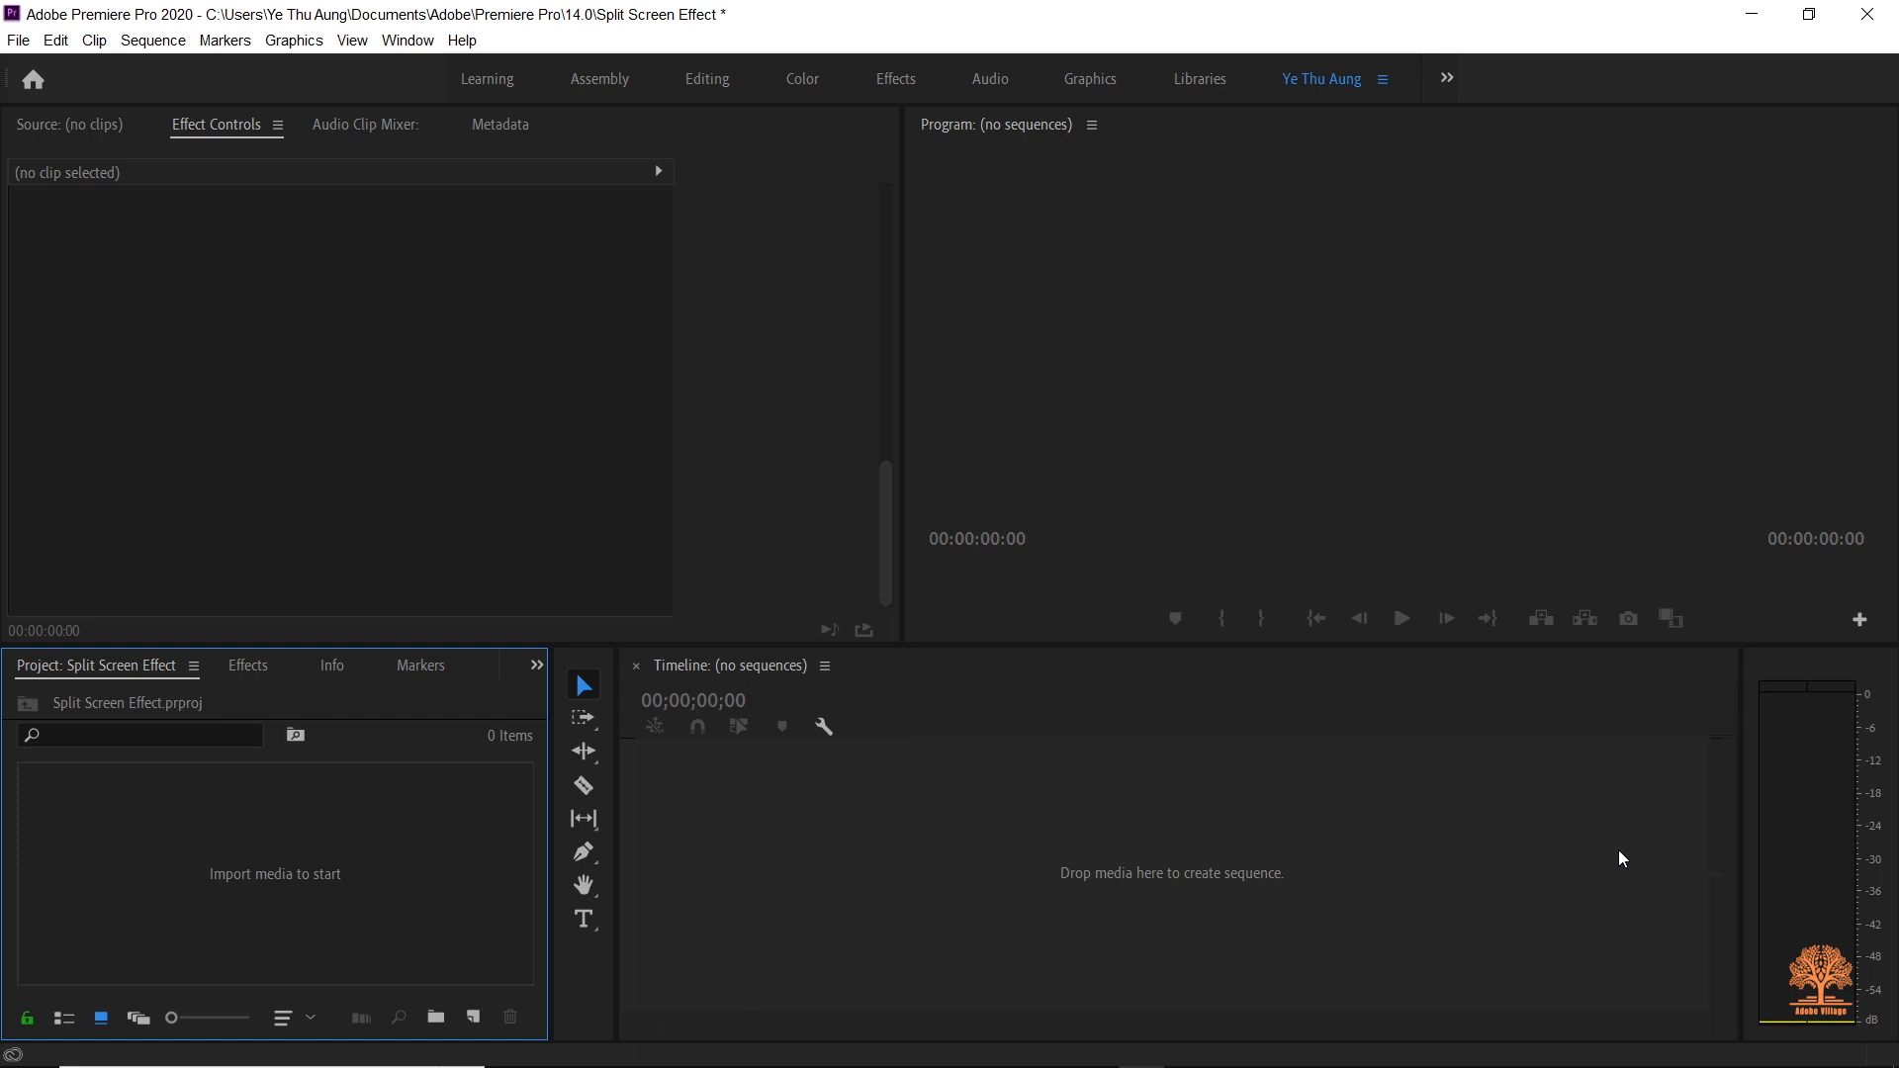
Step: Import the forest walking clip and the warm-drink campfire clip from the Split Screen Effect folder into the project
{"action": "mouse_move", "coordinate": [1183, 1061]}
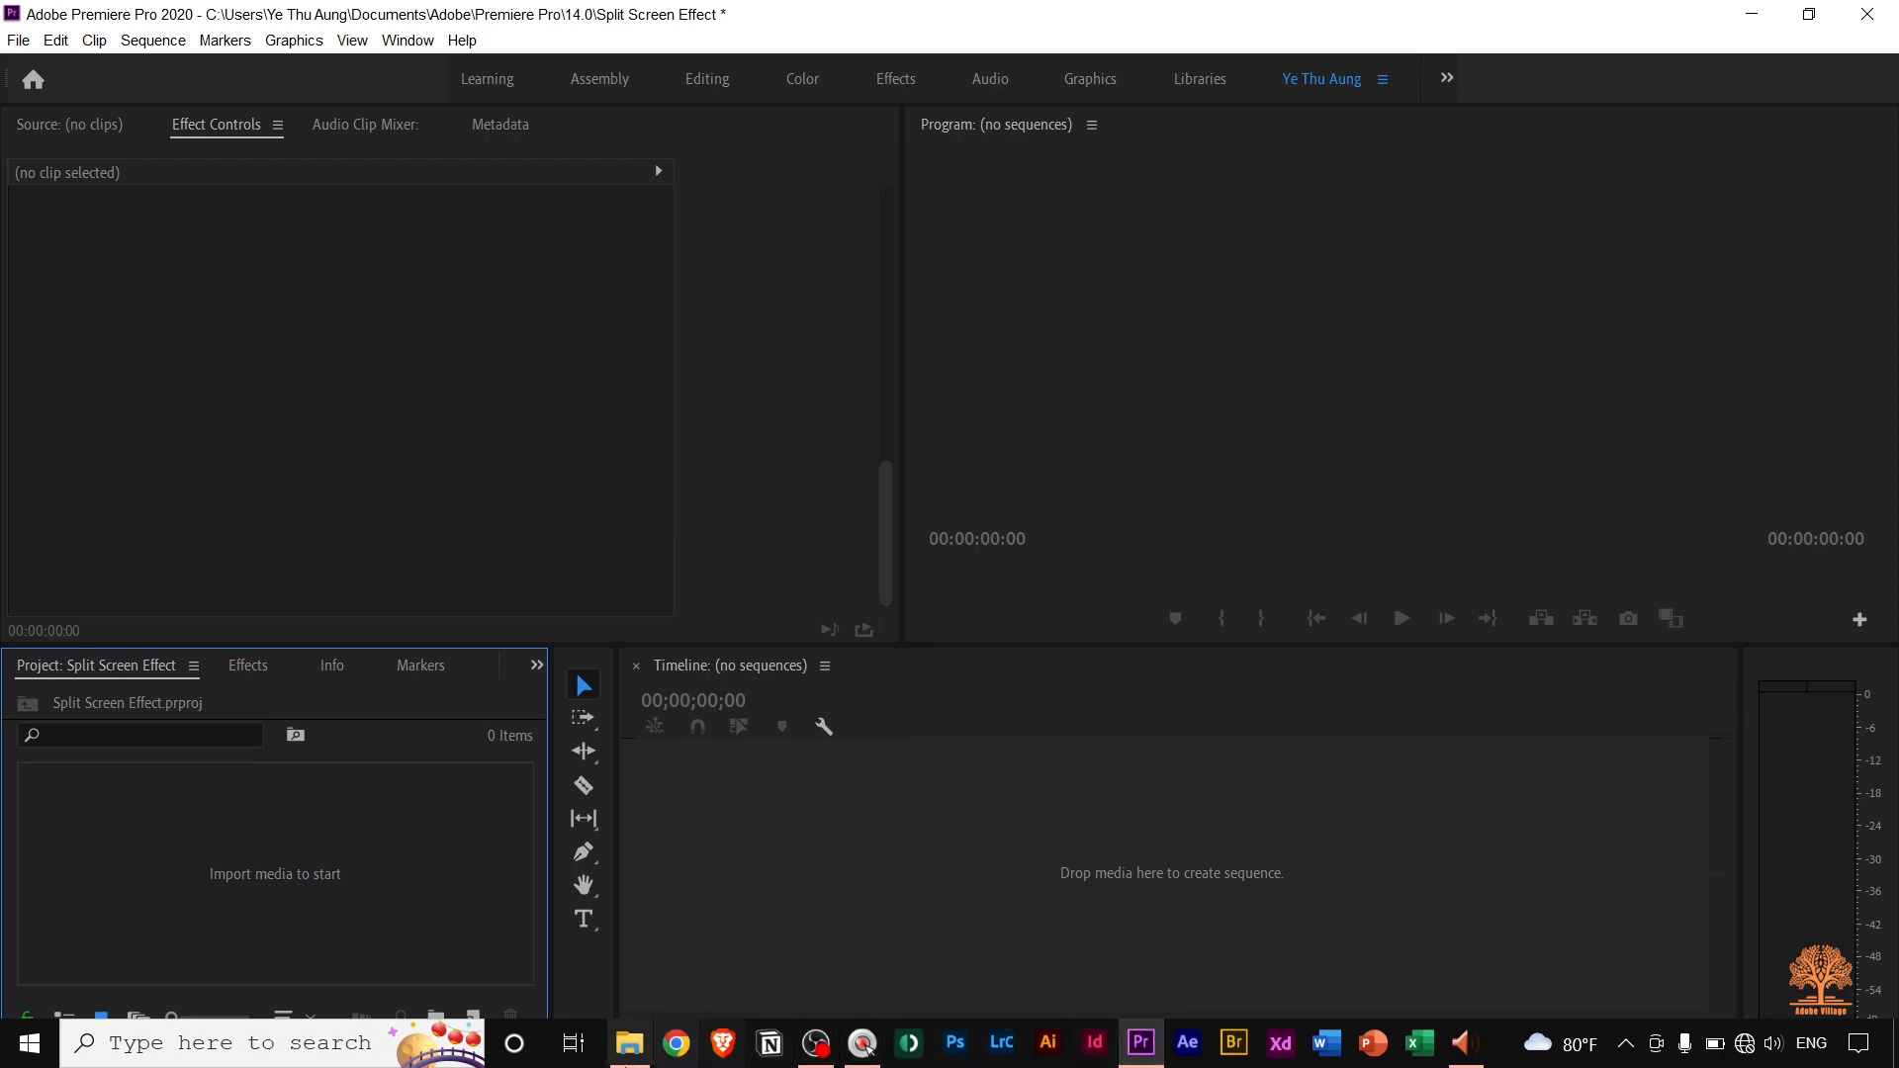
{"action": "mouse_move", "coordinate": [629, 1043]}
{"action": "left_click", "coordinate": [615, 979]}
{"action": "left_click_drag", "start_coordinate": [775, 474], "coordinate": [248, 890]}
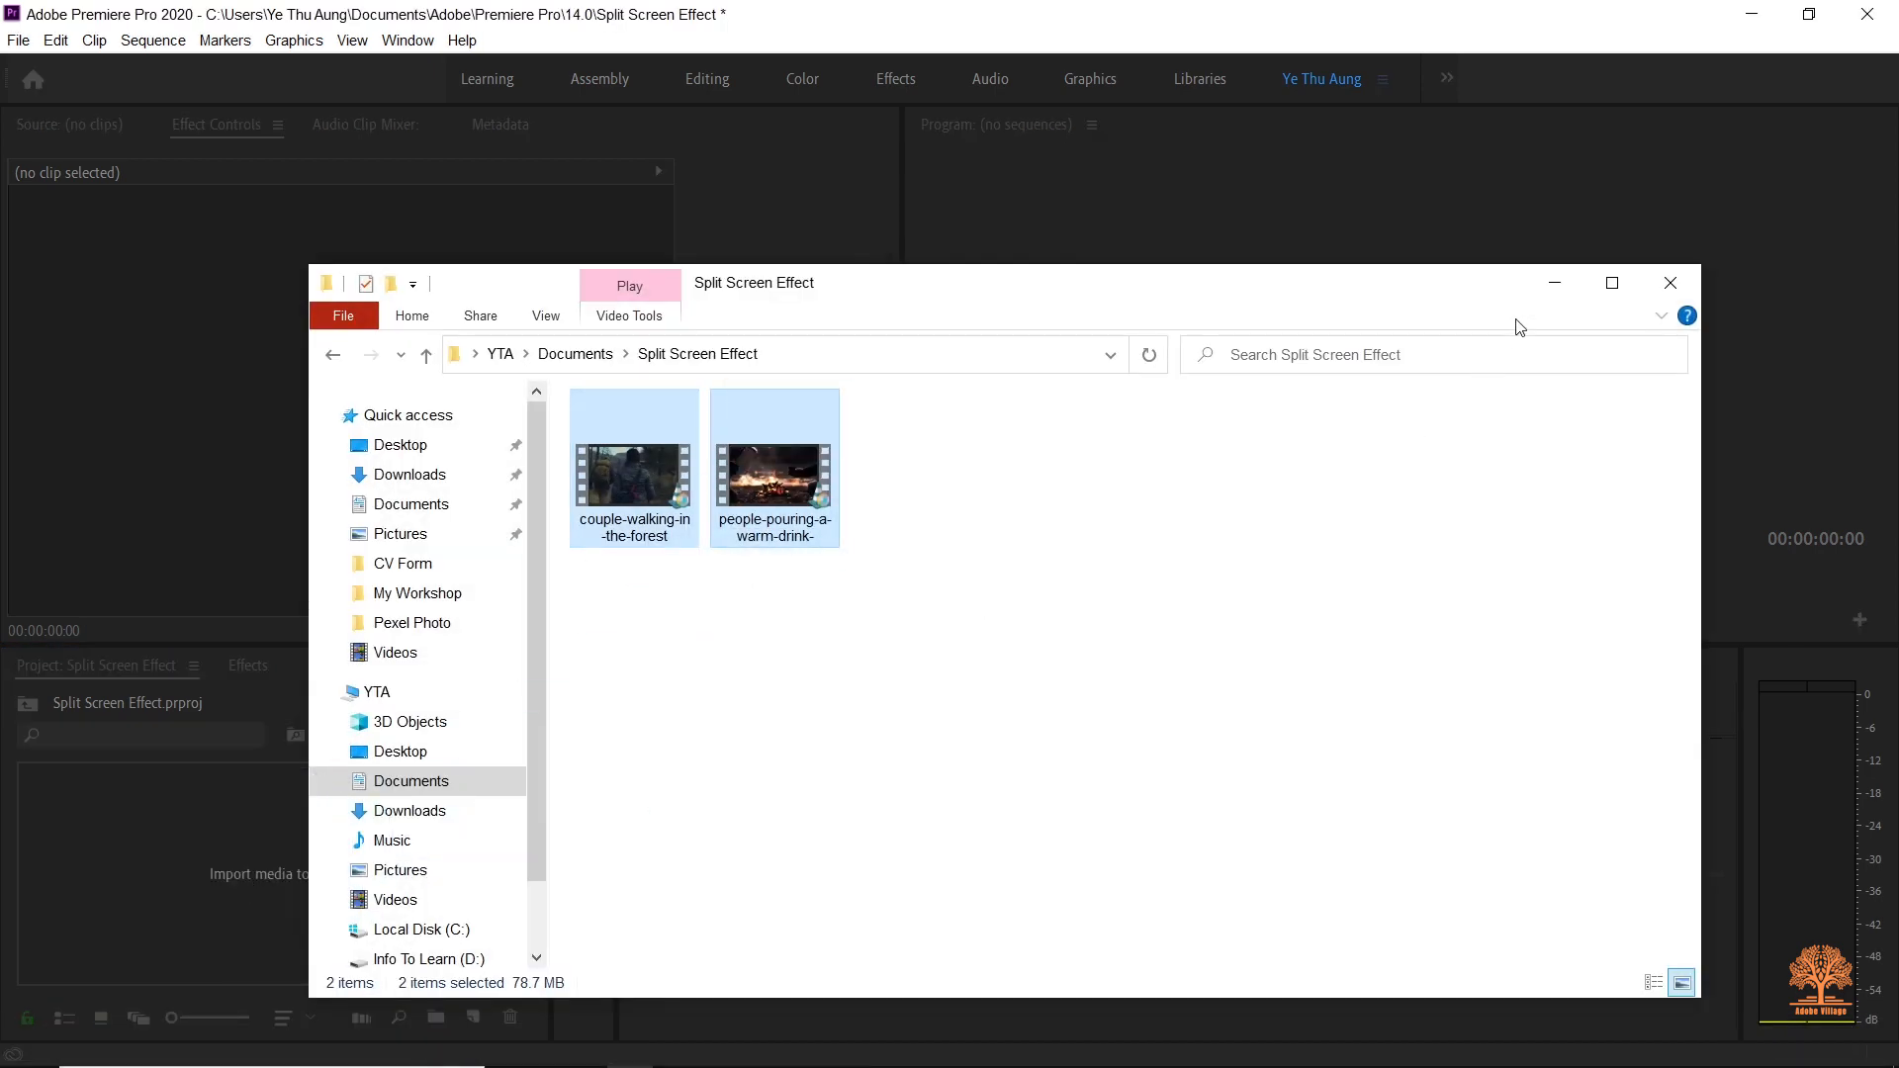
{"action": "left_click", "coordinate": [1552, 284]}
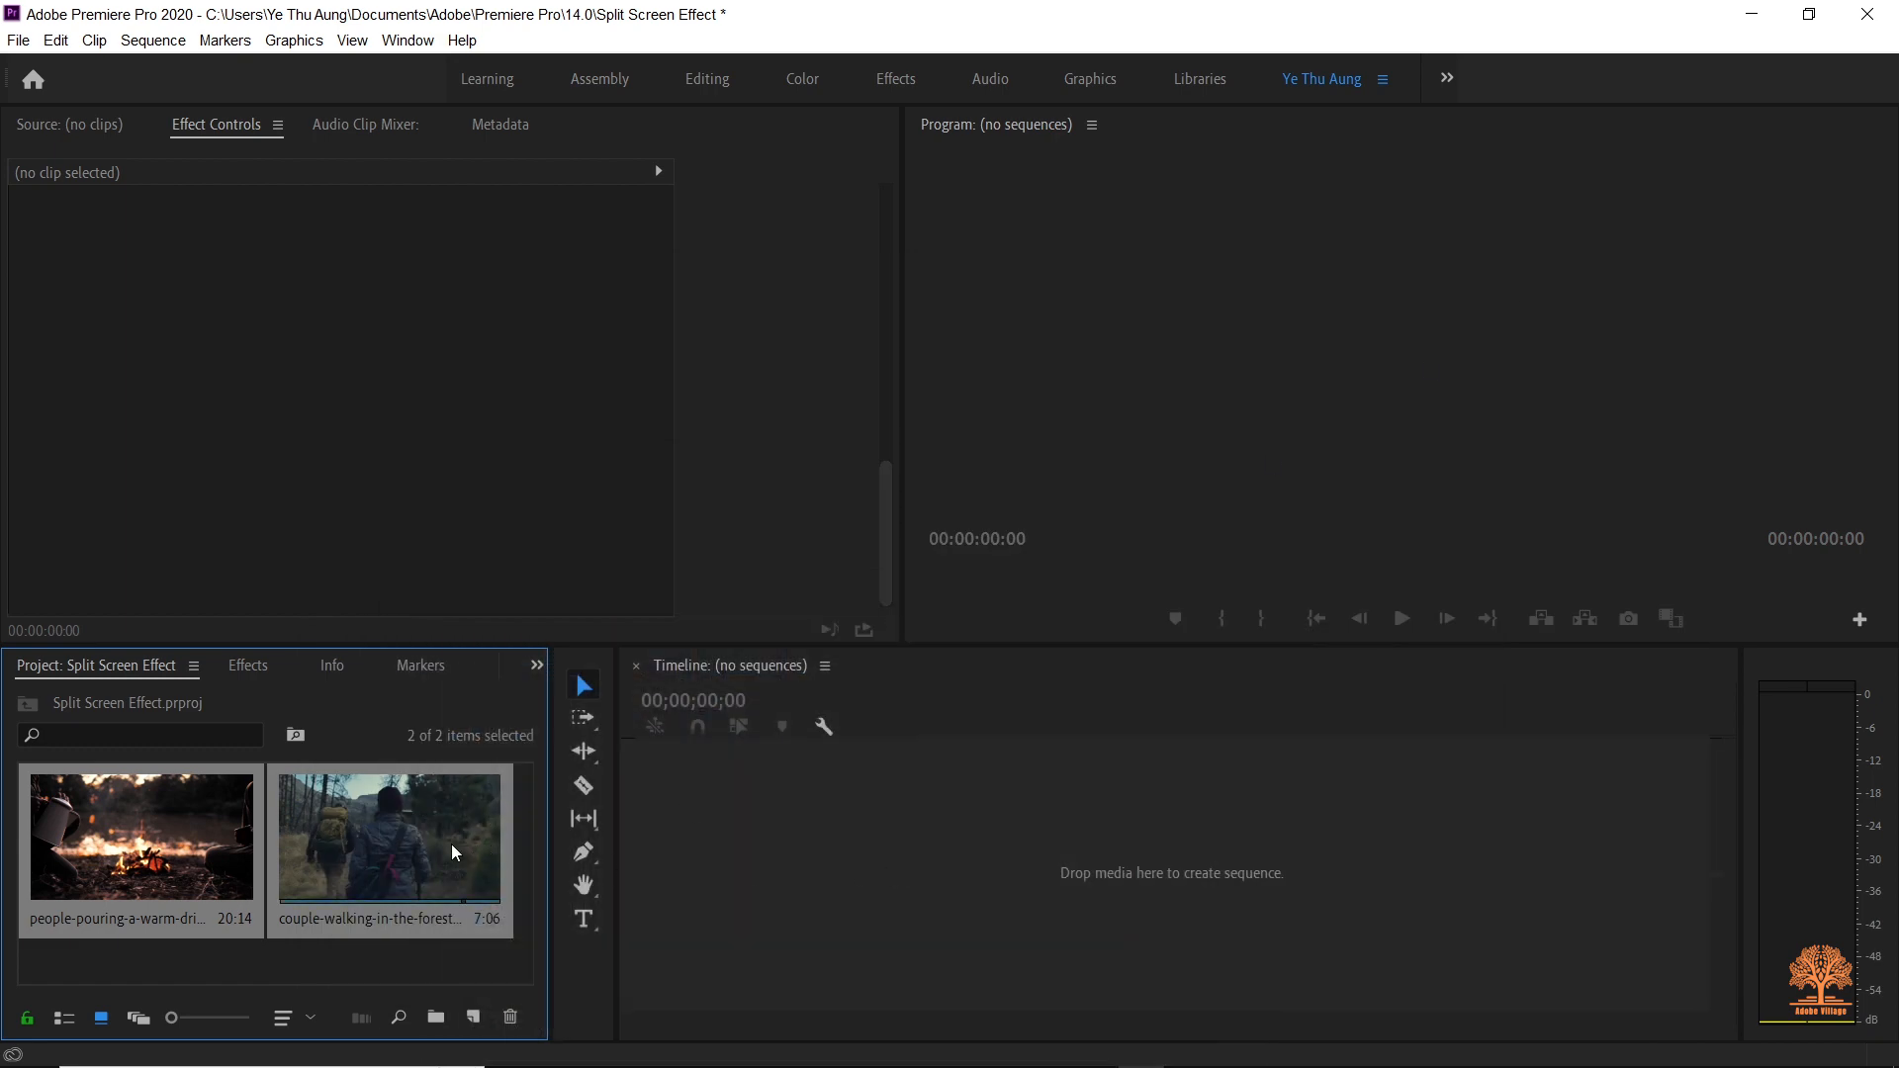
Step: Create a sequence from both clips and stack the forest clip on V2 directly above the start of the campfire clip
{"action": "left_click_drag", "start_coordinate": [431, 845], "coordinate": [1113, 857]}
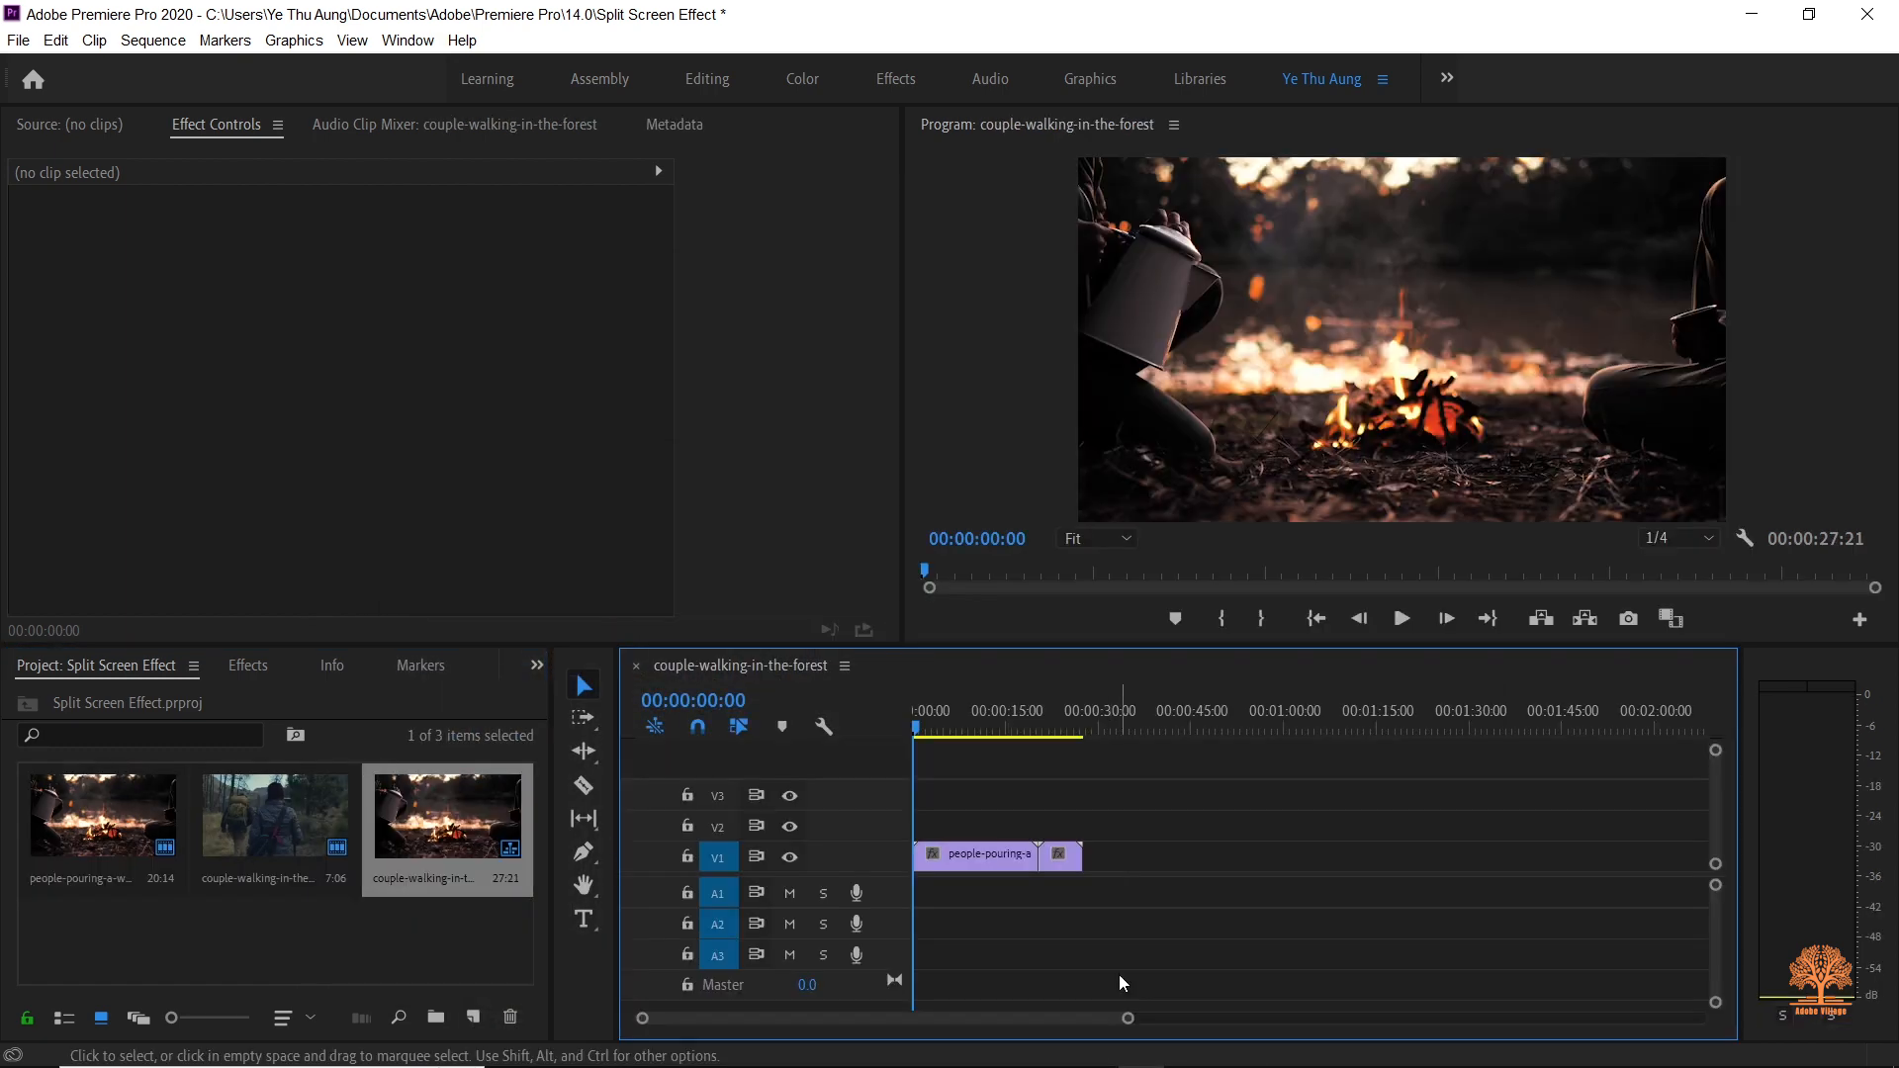
{"action": "left_click_drag", "start_coordinate": [1127, 1017], "coordinate": [1039, 1017]}
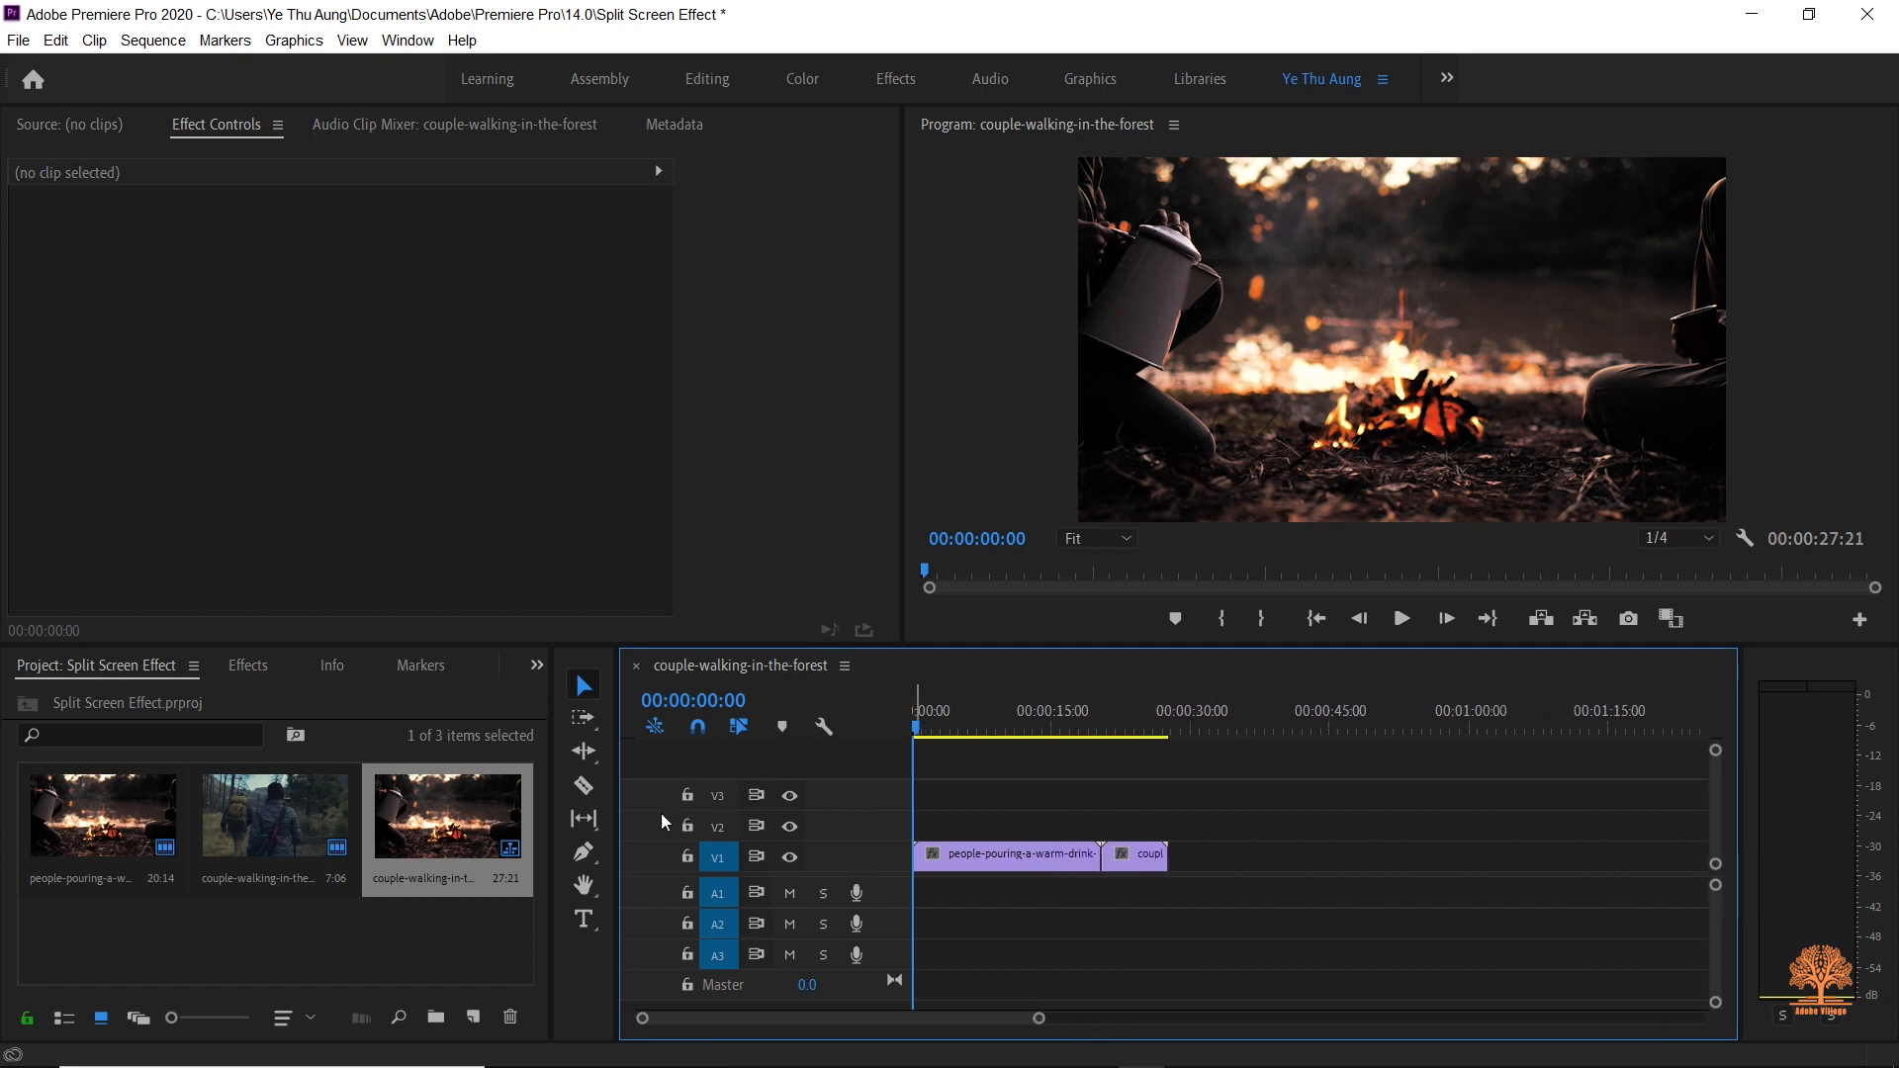
{"action": "left_click_drag", "start_coordinate": [615, 791], "coordinate": [540, 791]}
{"action": "left_click", "coordinate": [953, 869]}
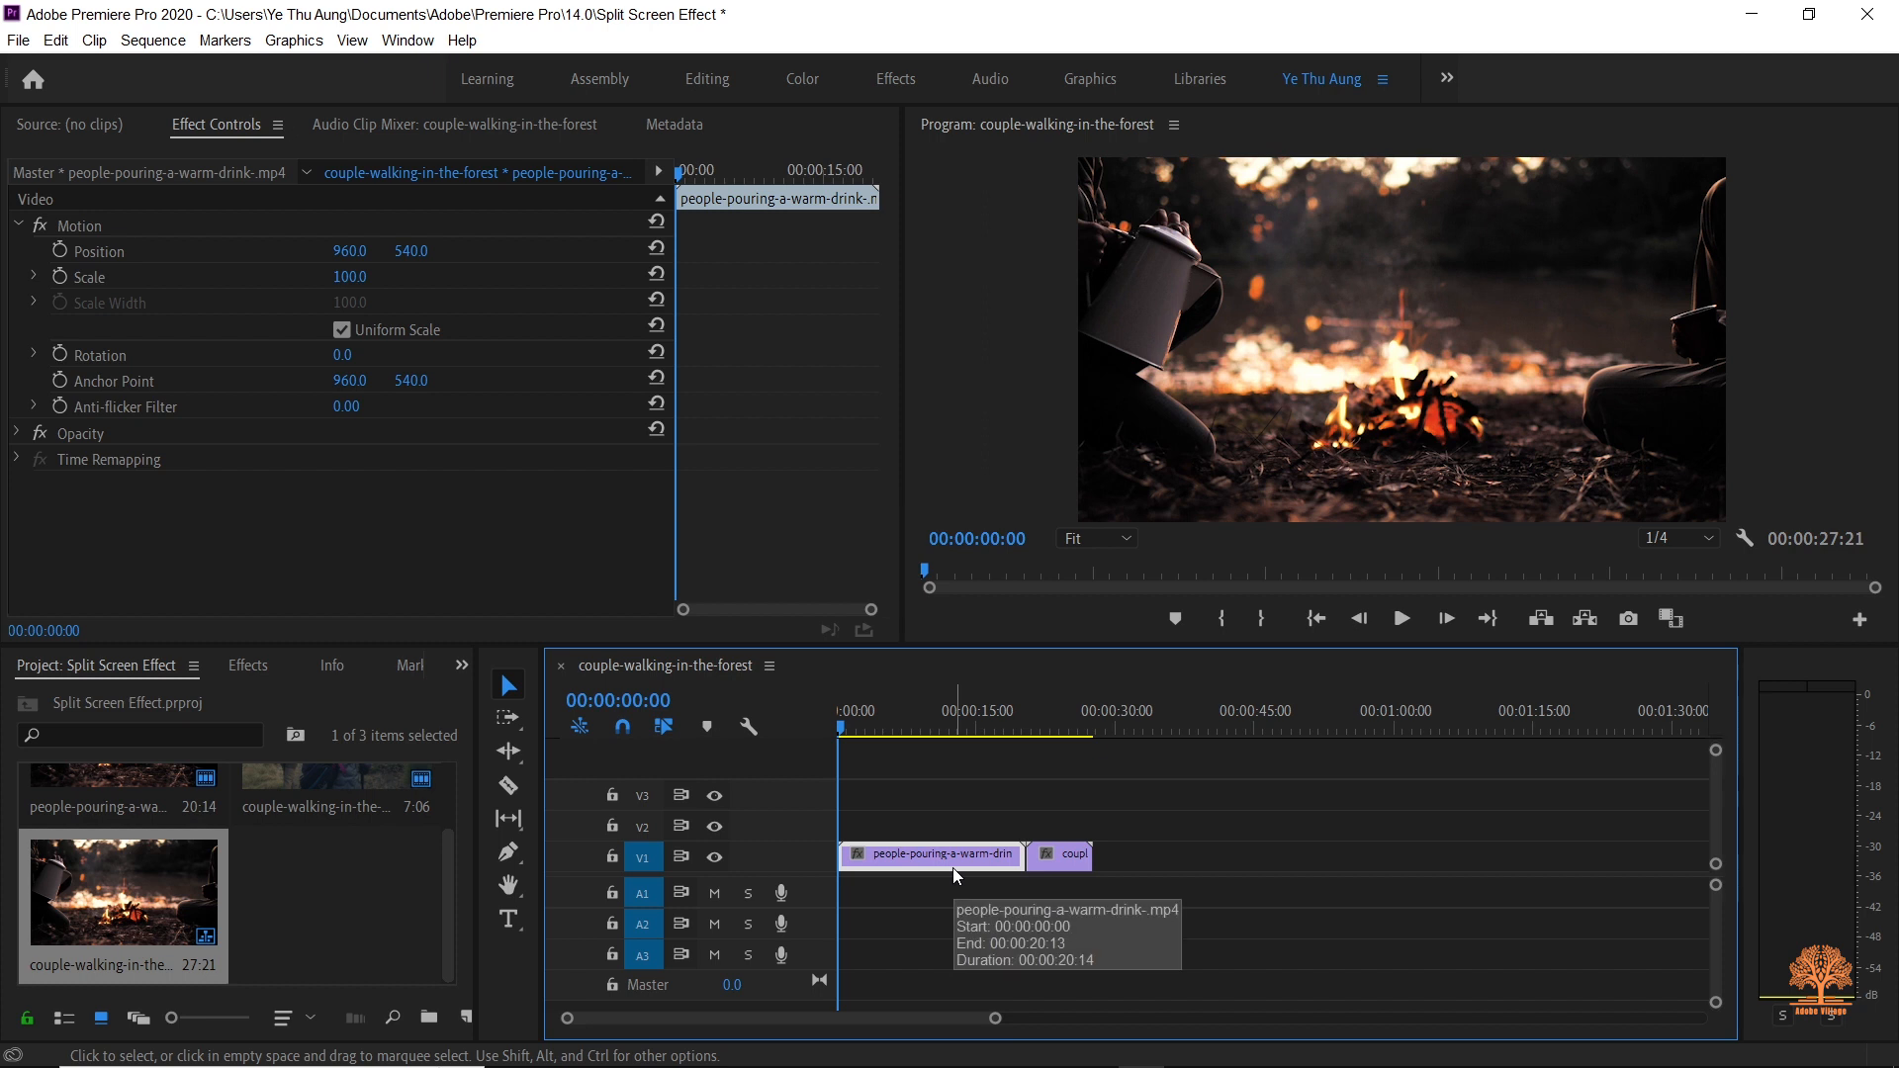
{"action": "left_click_drag", "start_coordinate": [1047, 856], "coordinate": [859, 825]}
Step: Cut the campfire clip on V1 where the forest clip ends and delete the surplus part
{"action": "key", "text": "c"}
{"action": "left_click", "coordinate": [905, 852]}
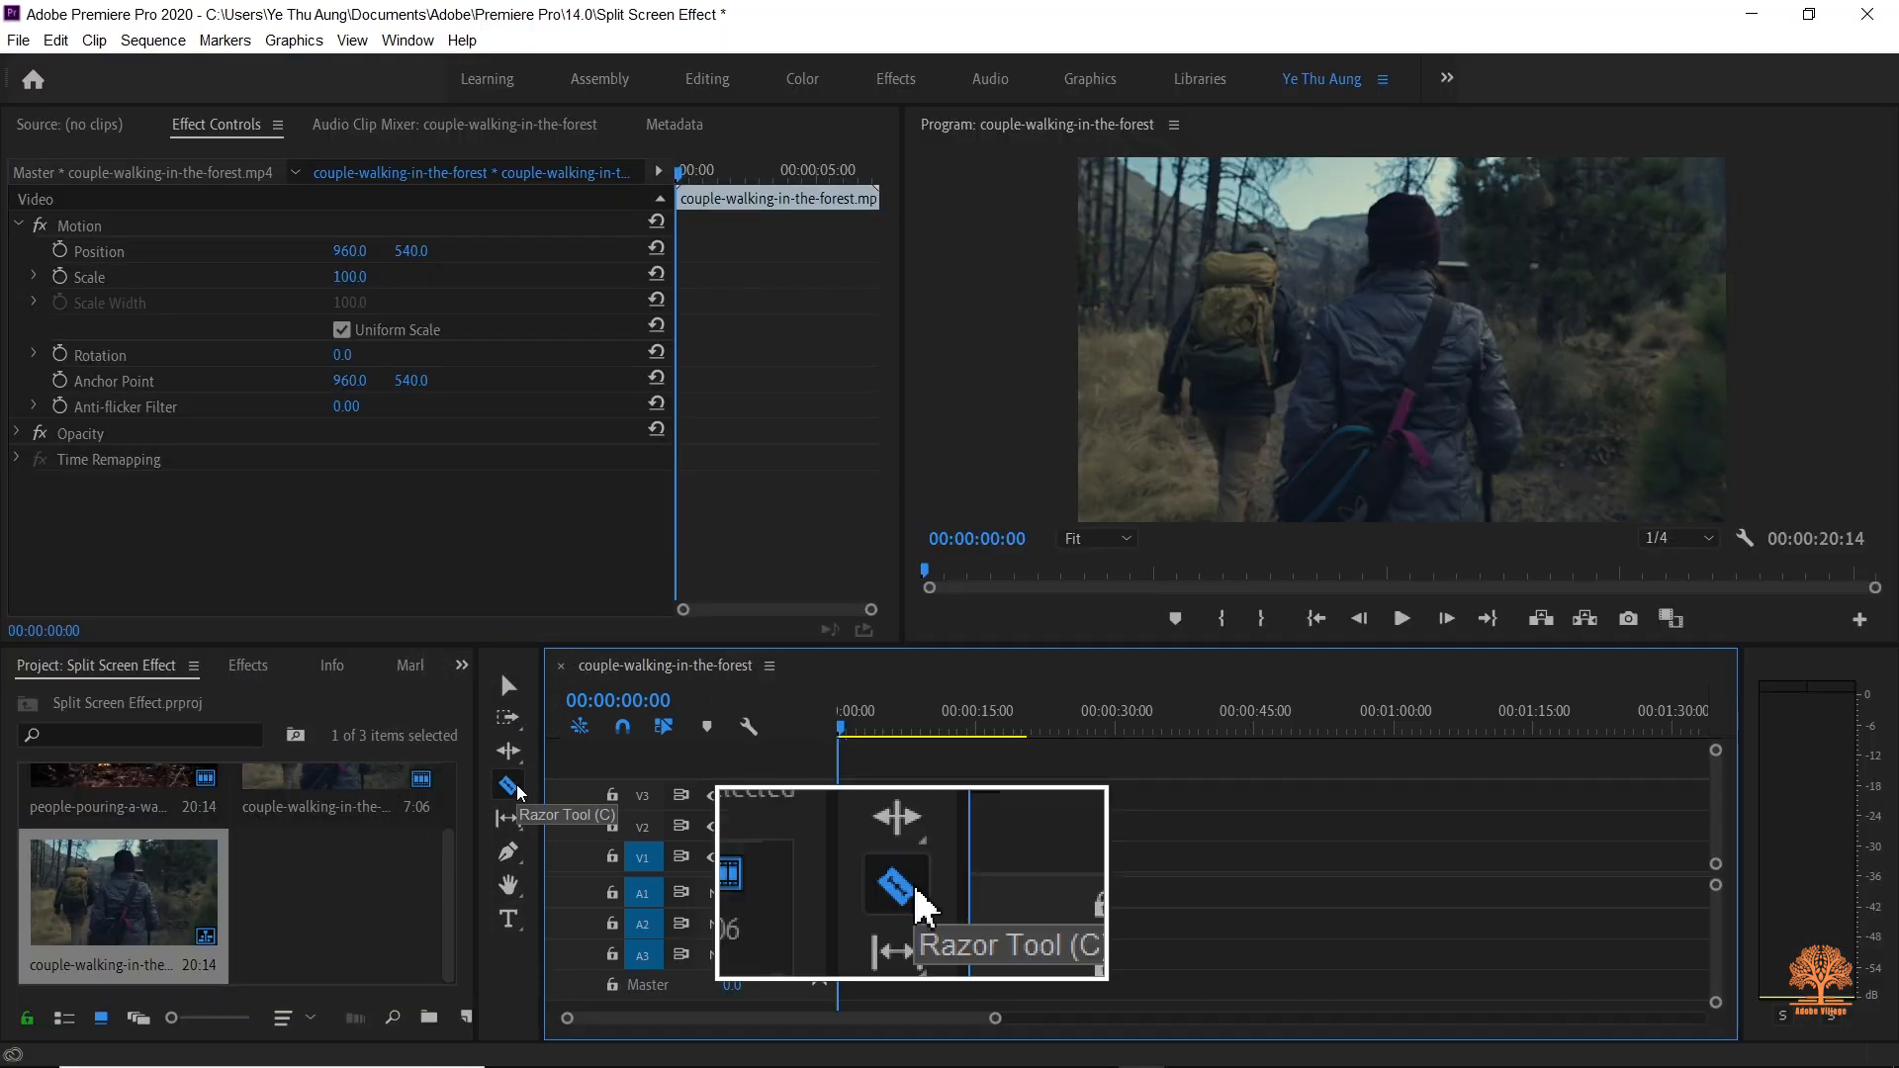
{"action": "key", "text": "v"}
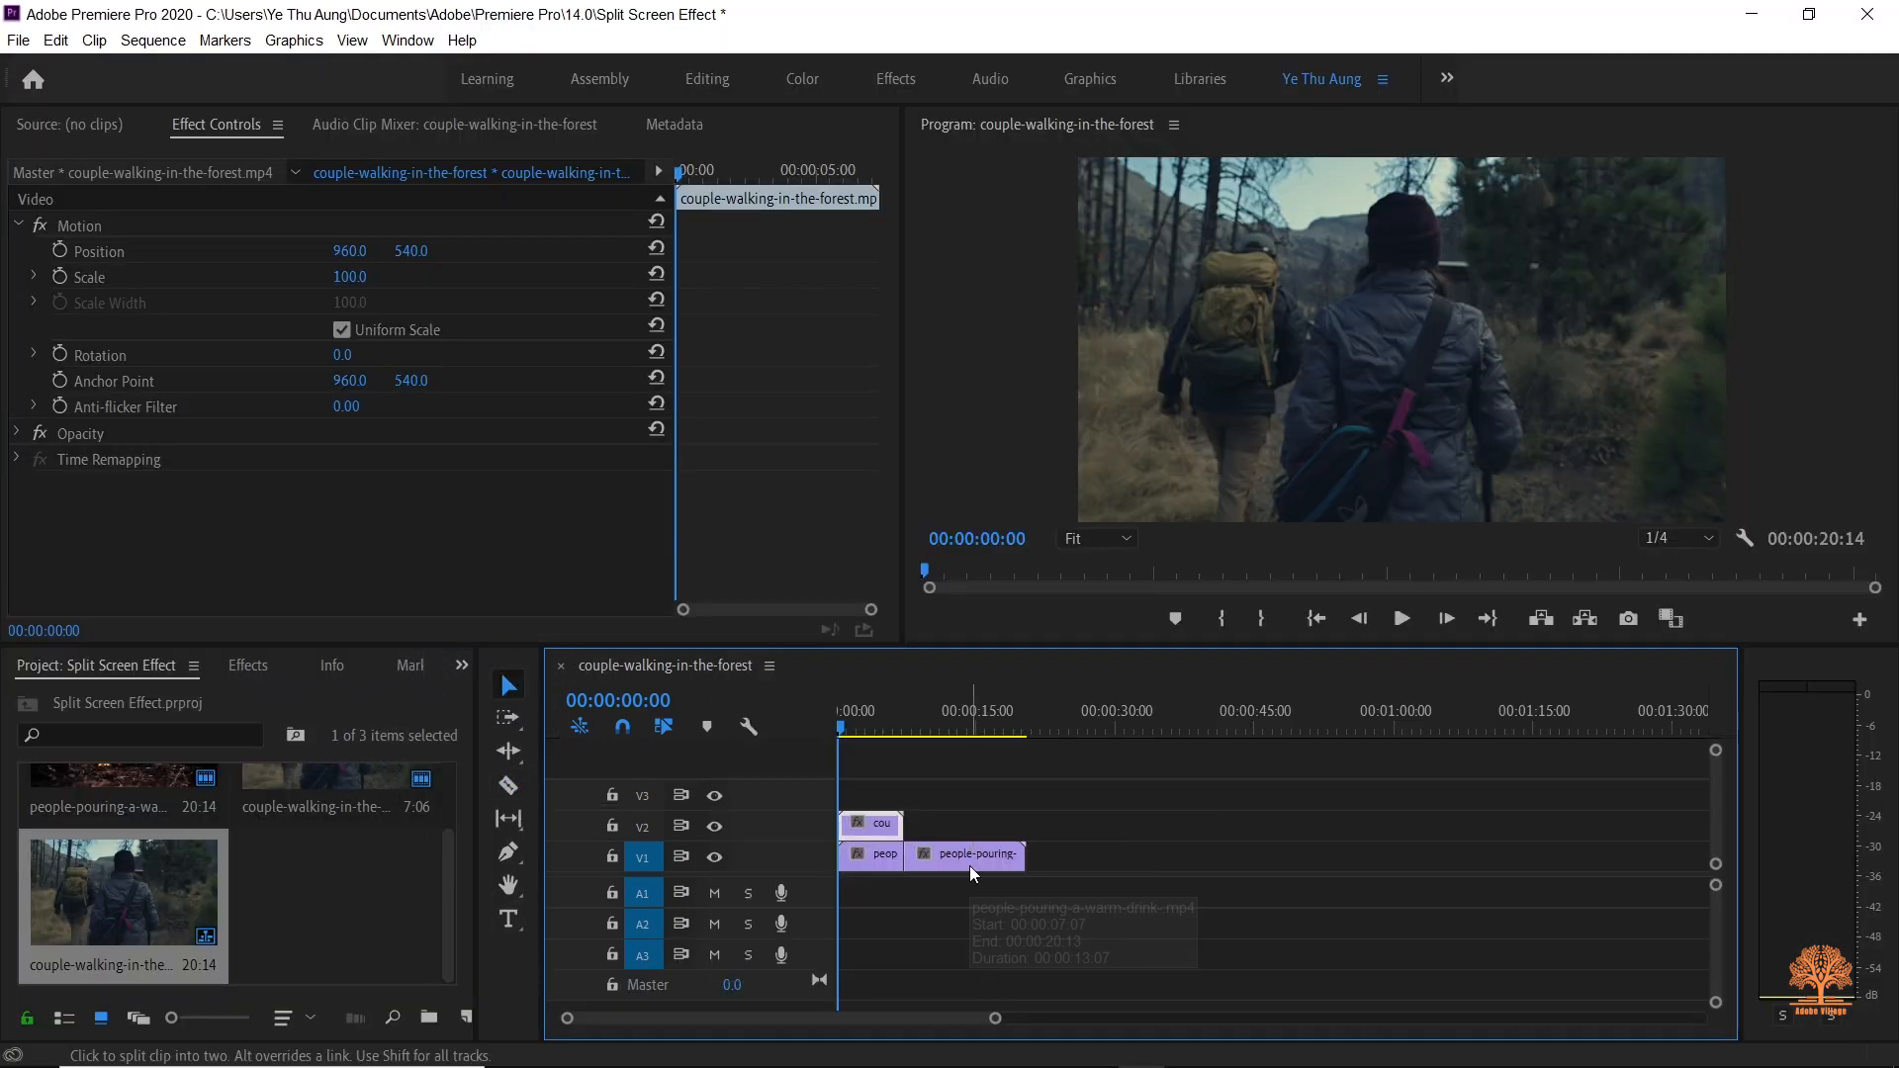
{"action": "left_click", "coordinate": [969, 865]}
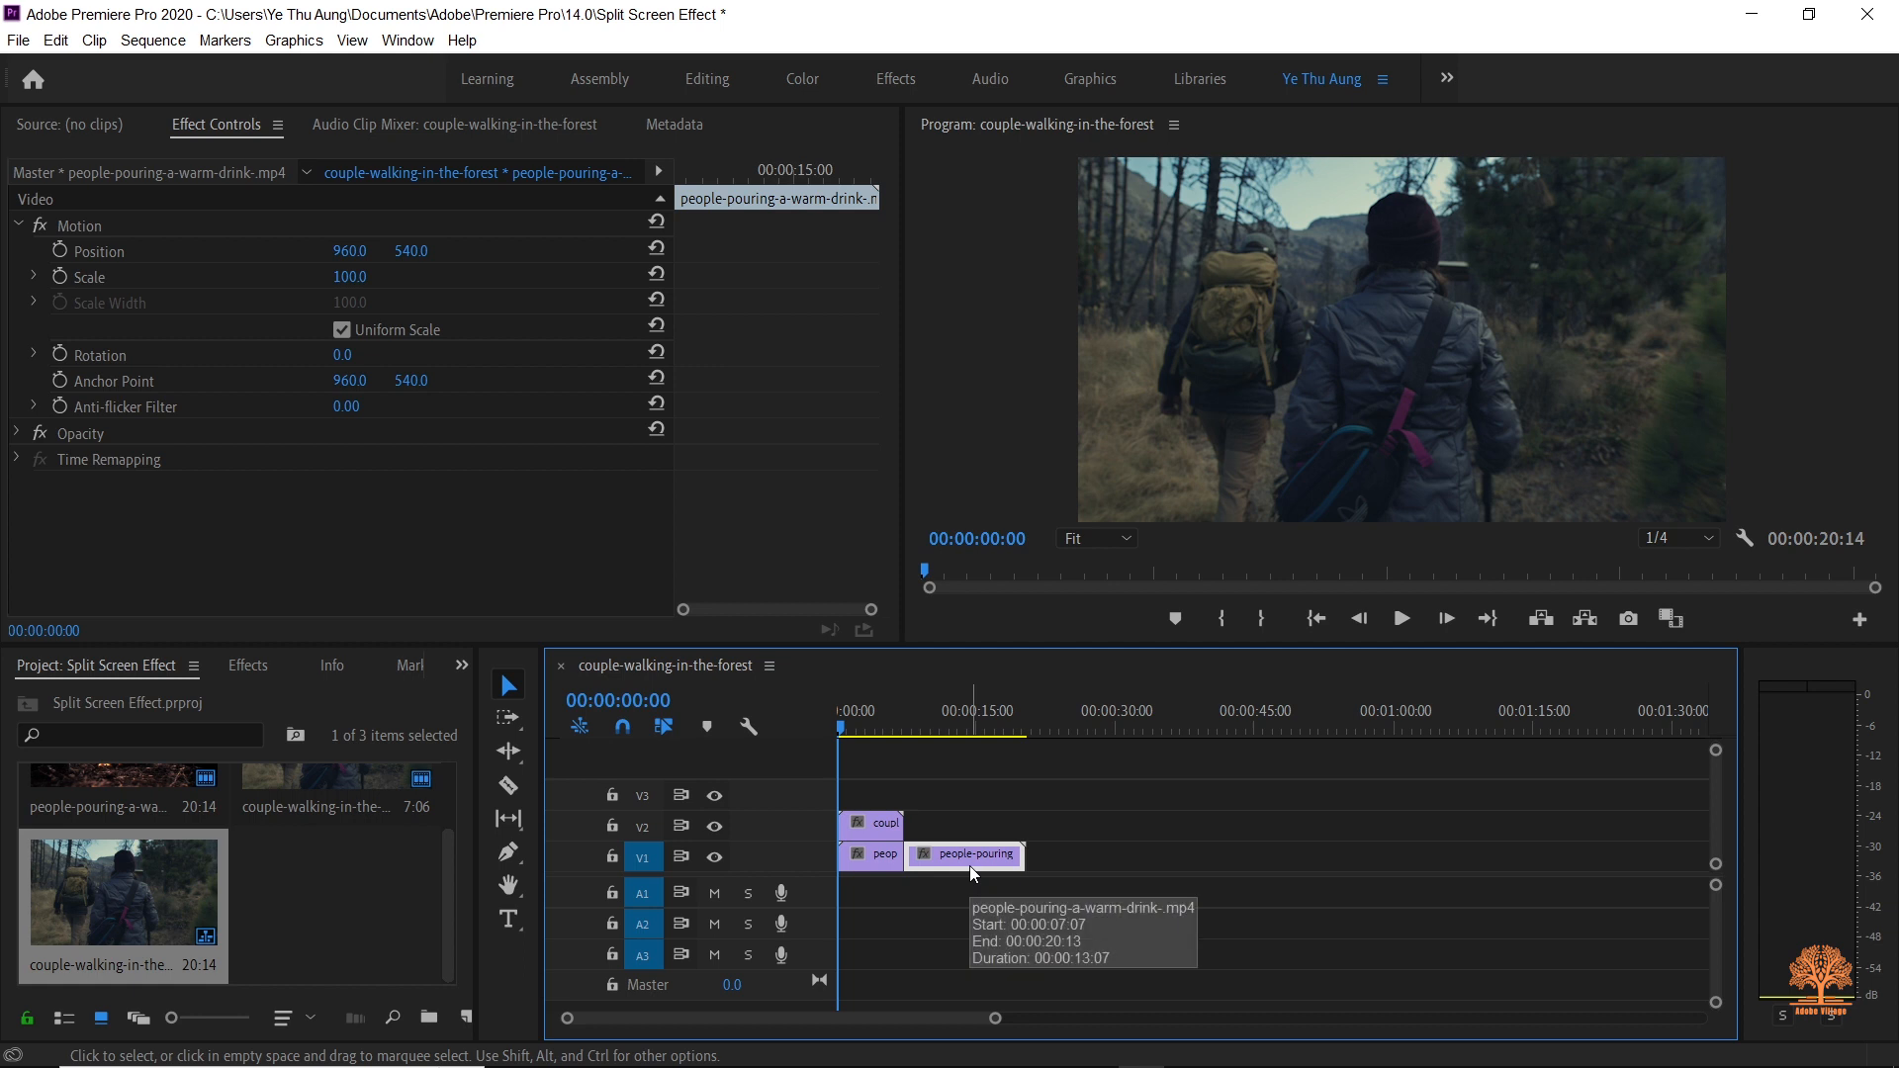
{"action": "key", "text": "Delete"}
{"action": "left_click_drag", "start_coordinate": [995, 1017], "coordinate": [875, 1016]}
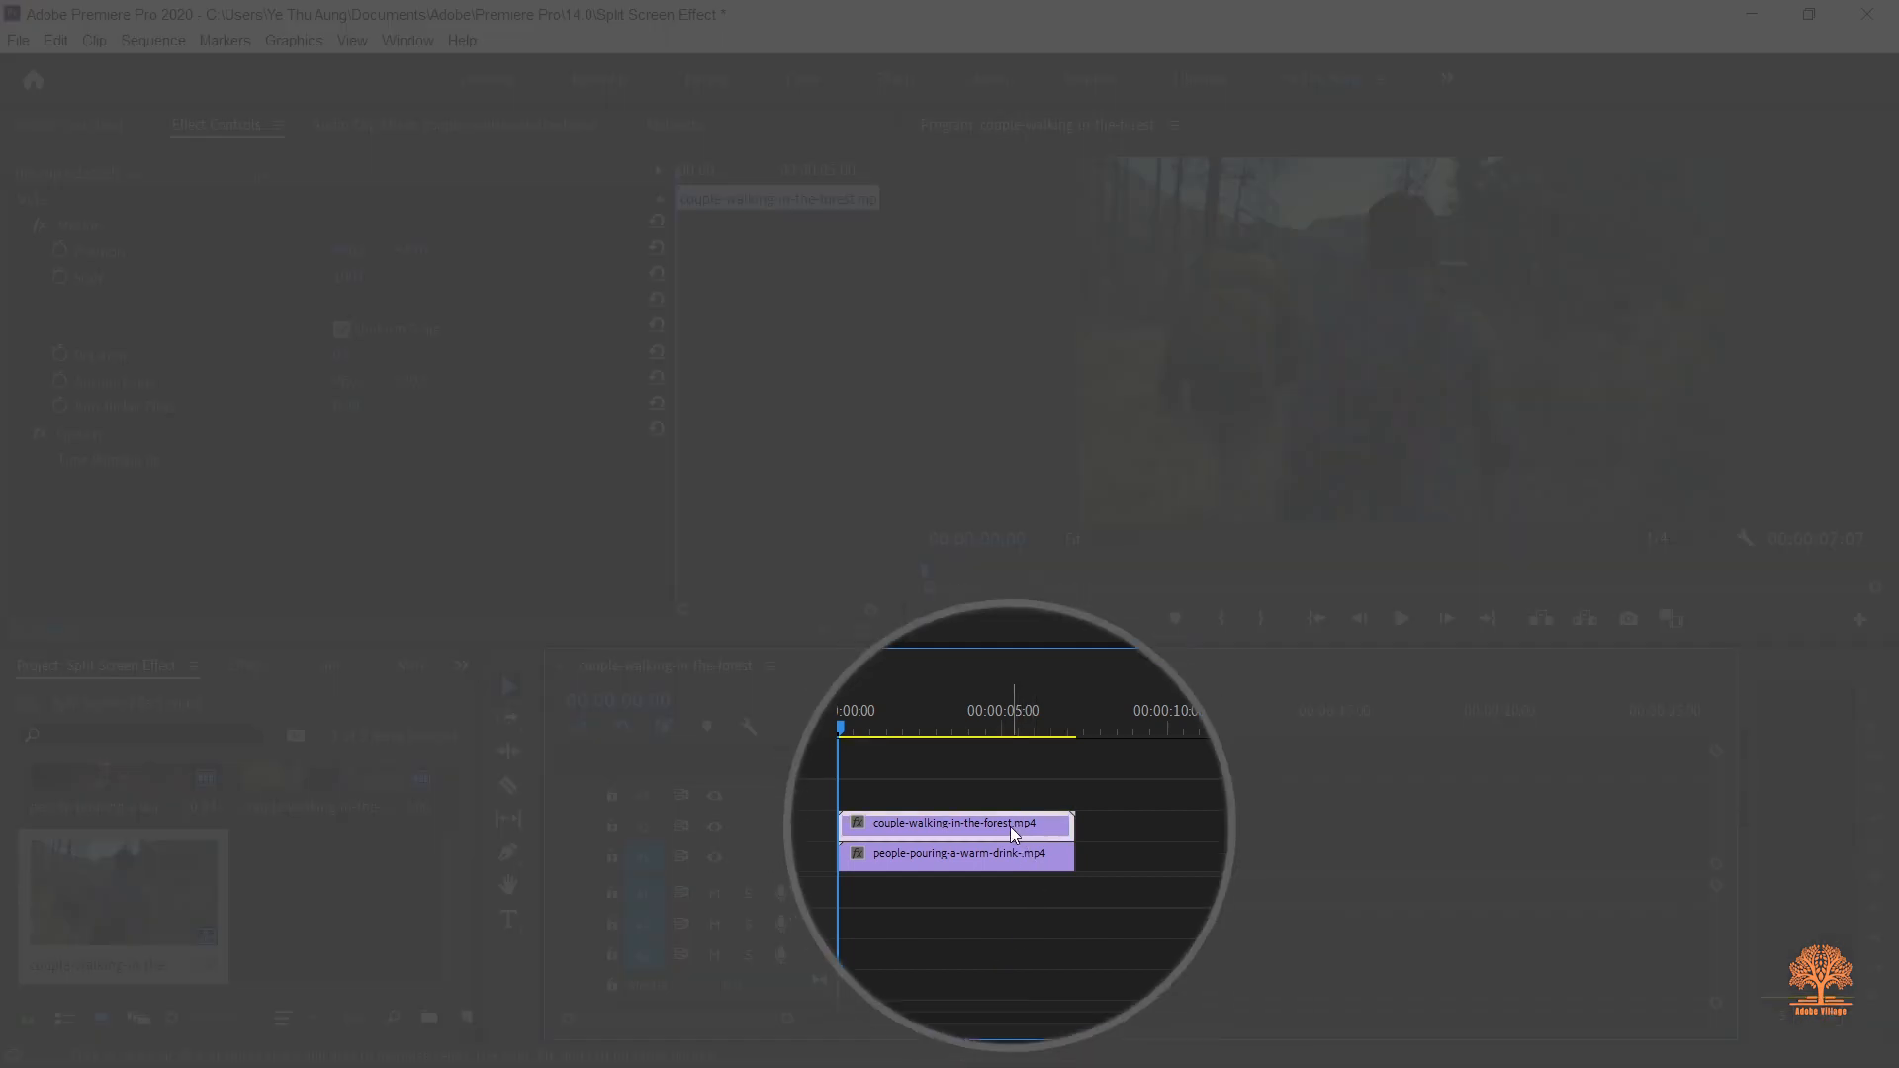
Step: Find the Crop video effect by searching for "crop" and apply it to the campfire clip on V1 and the forest clip on V2
{"action": "left_click", "coordinate": [999, 862]}
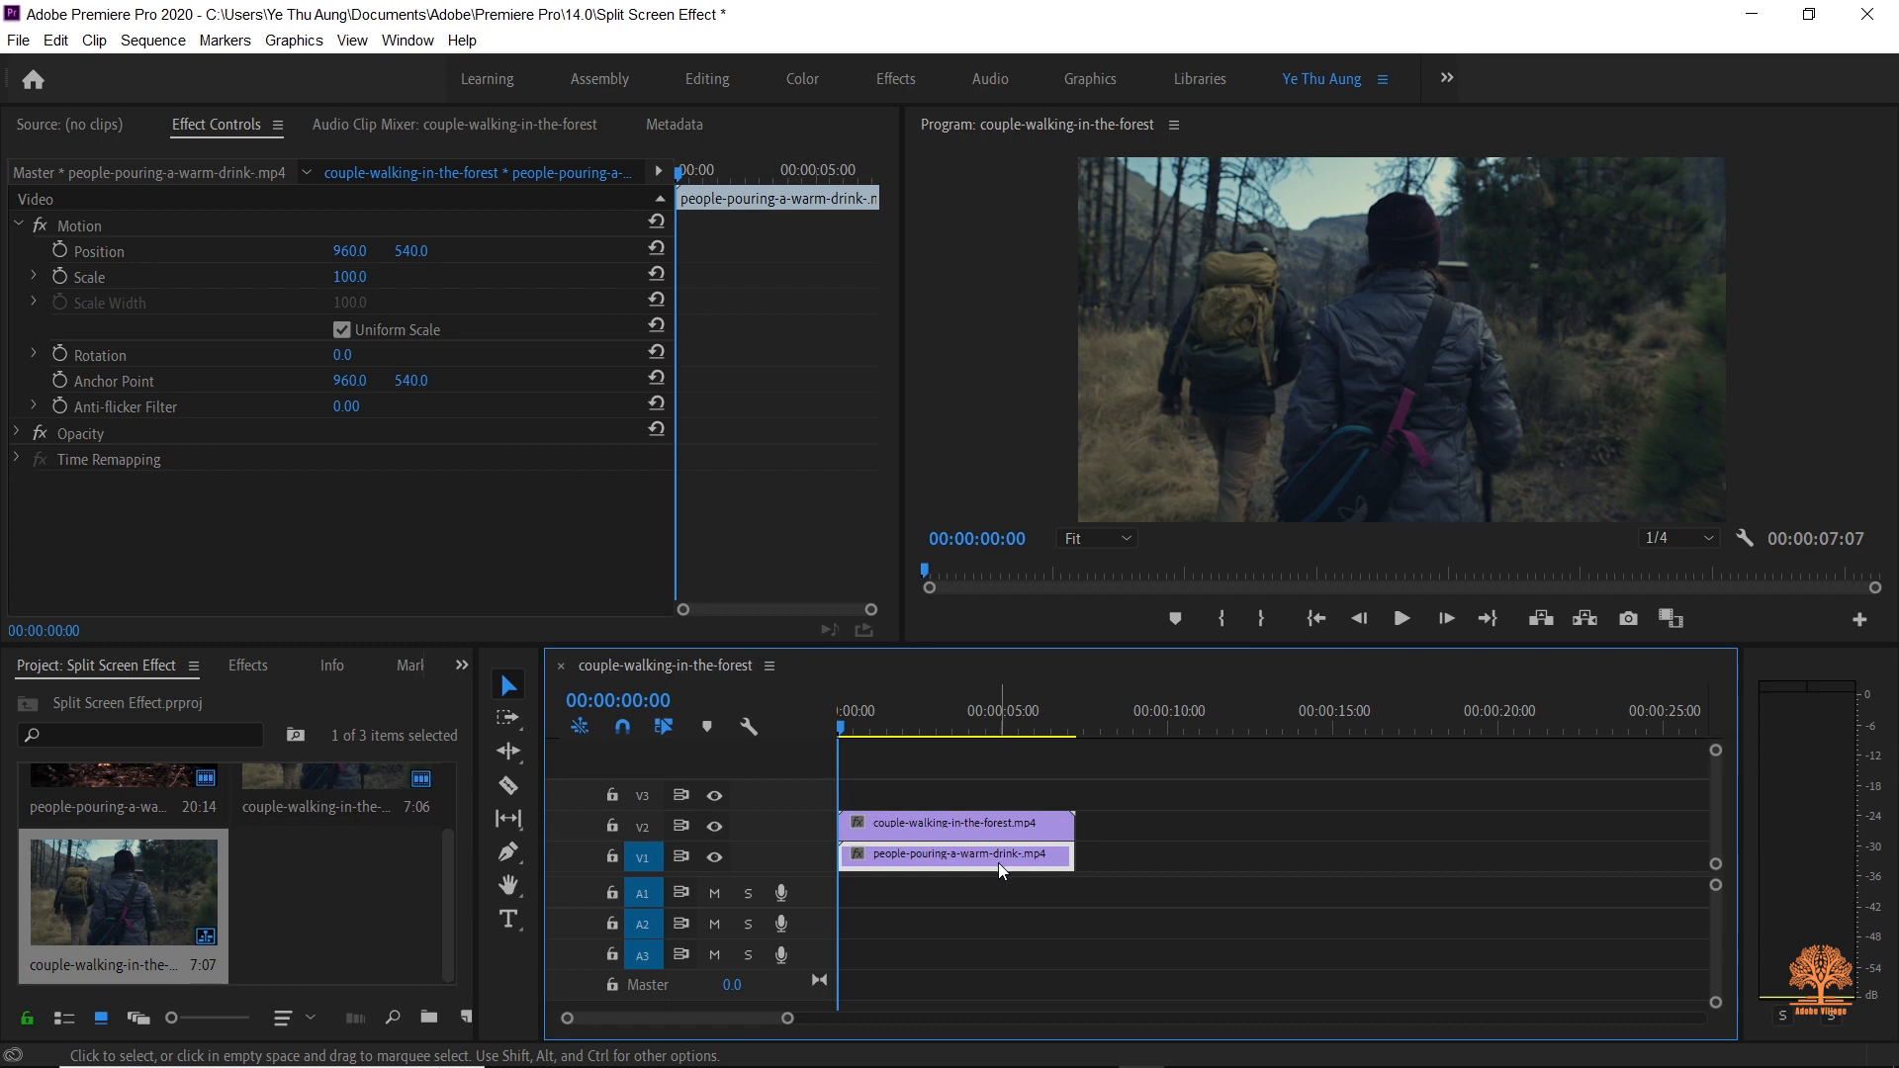
{"action": "left_click", "coordinate": [1004, 837]}
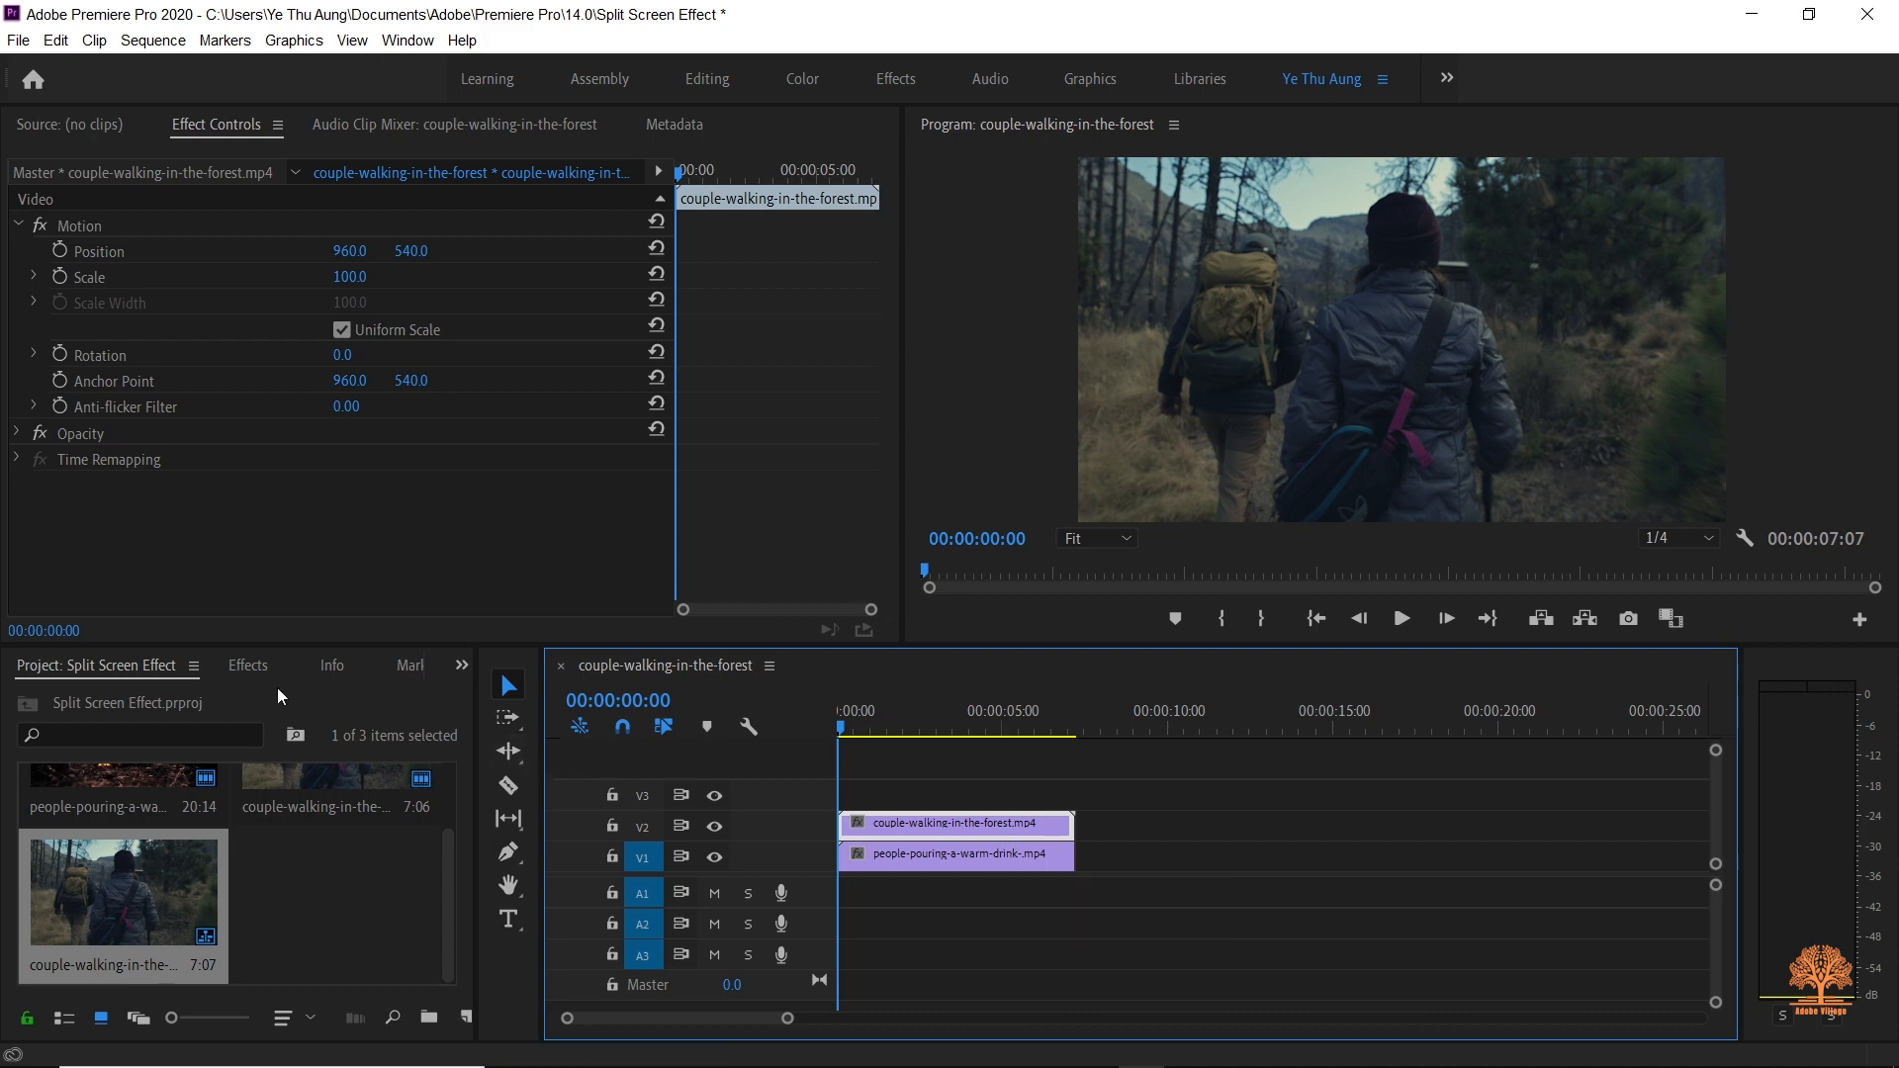
{"action": "left_click", "coordinate": [248, 666]}
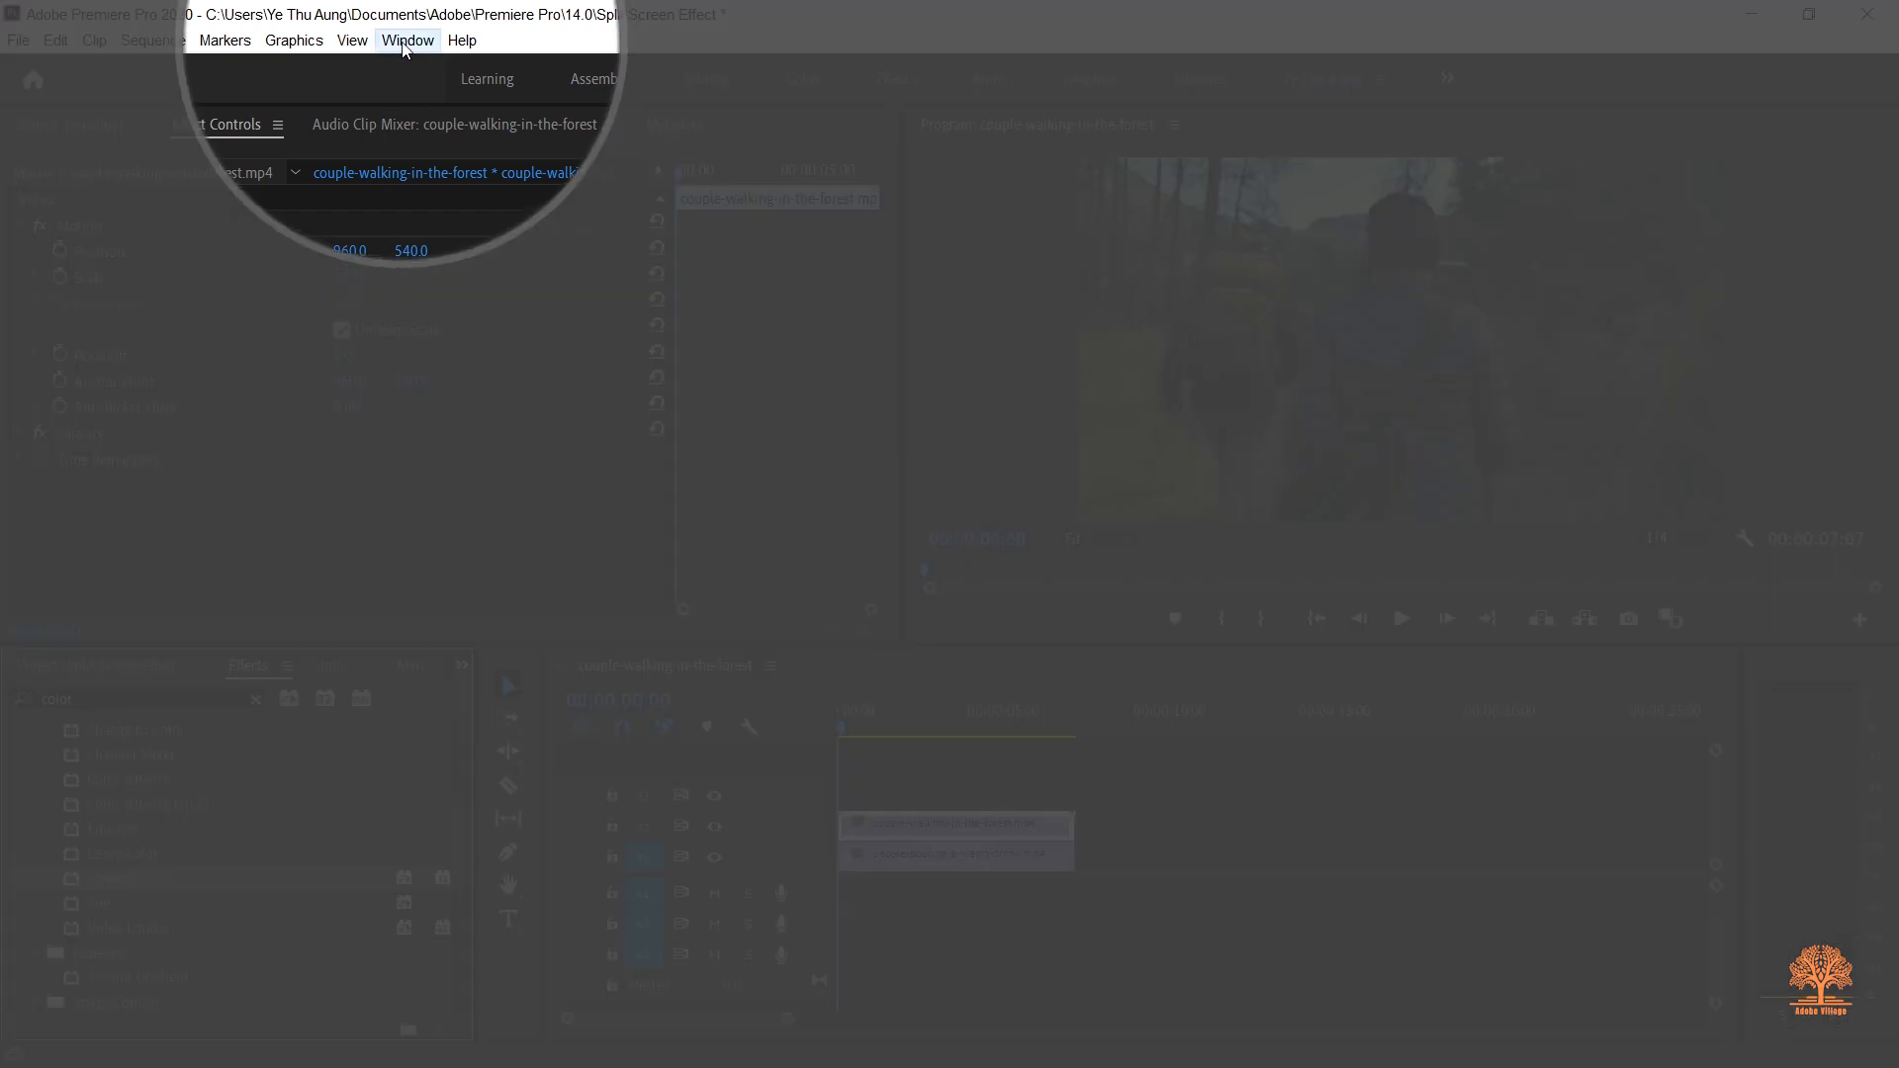
{"action": "left_click", "coordinate": [405, 41]}
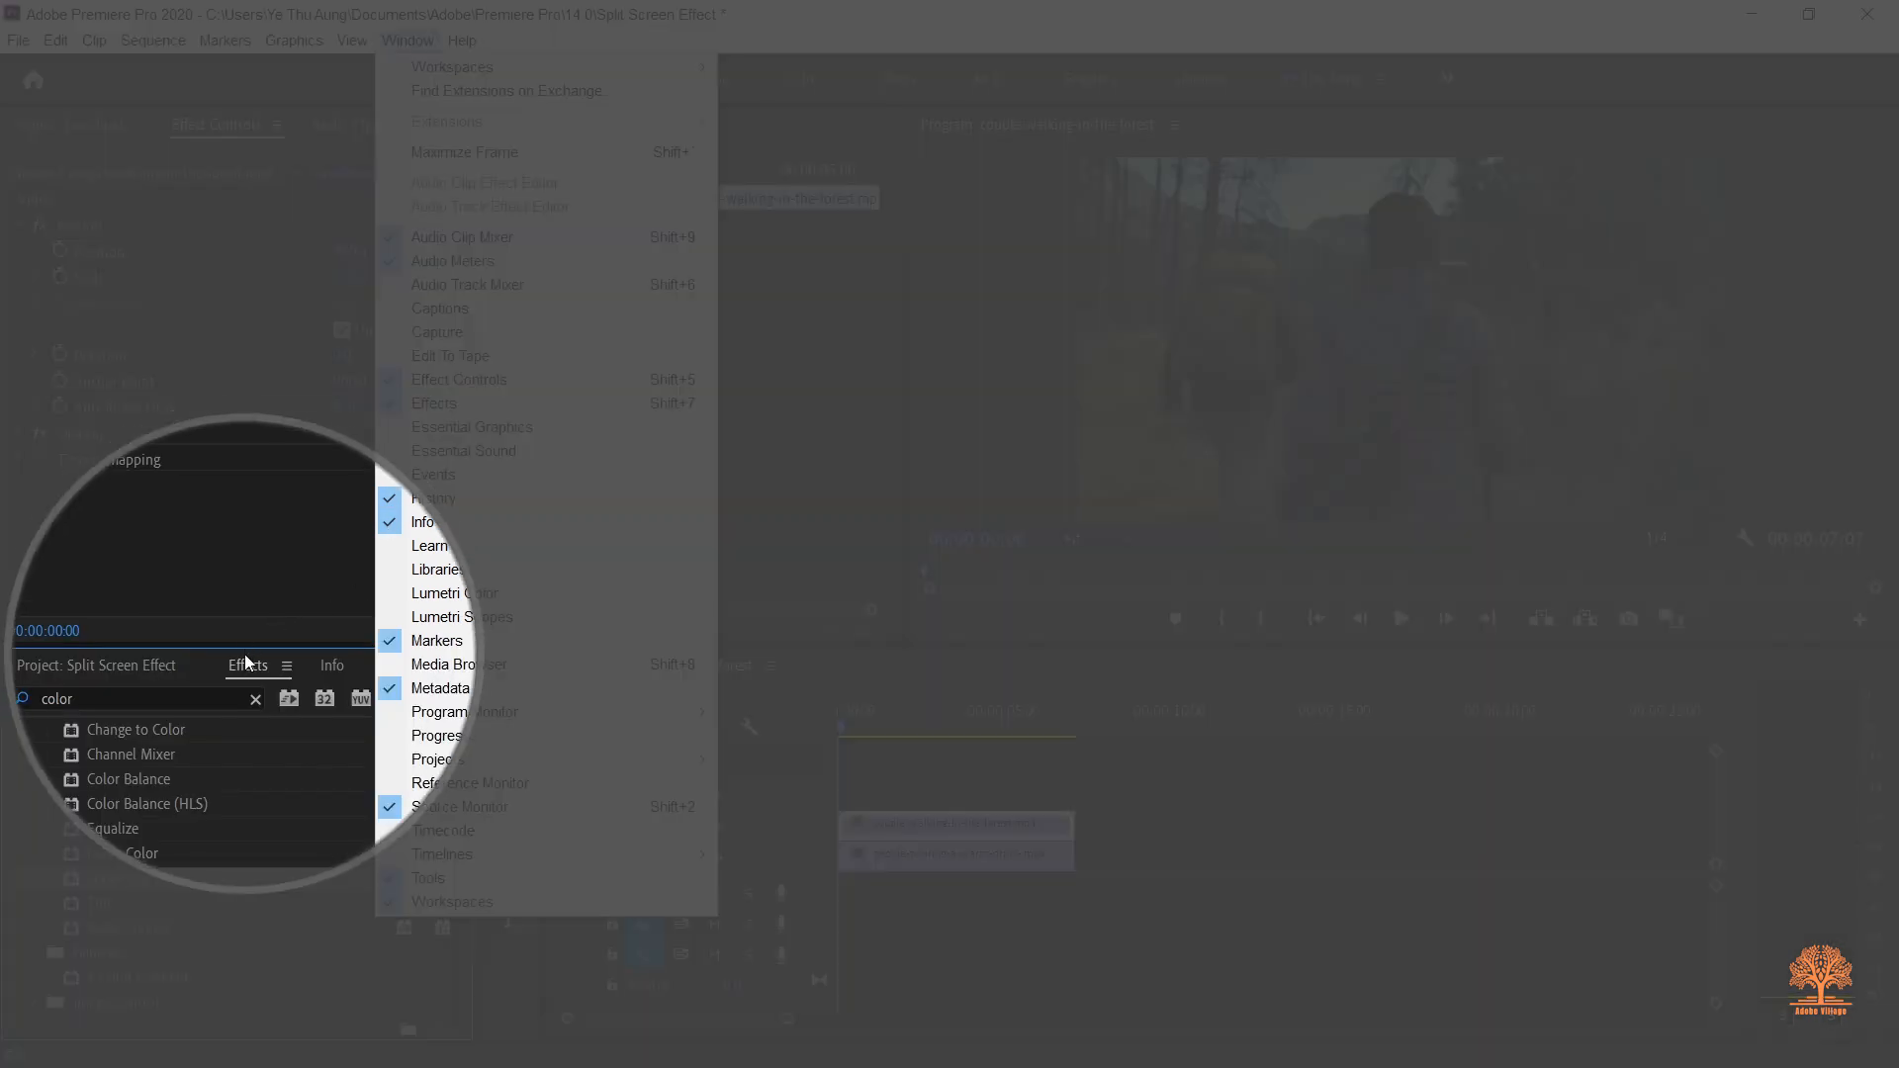
{"action": "left_click", "coordinate": [251, 672]}
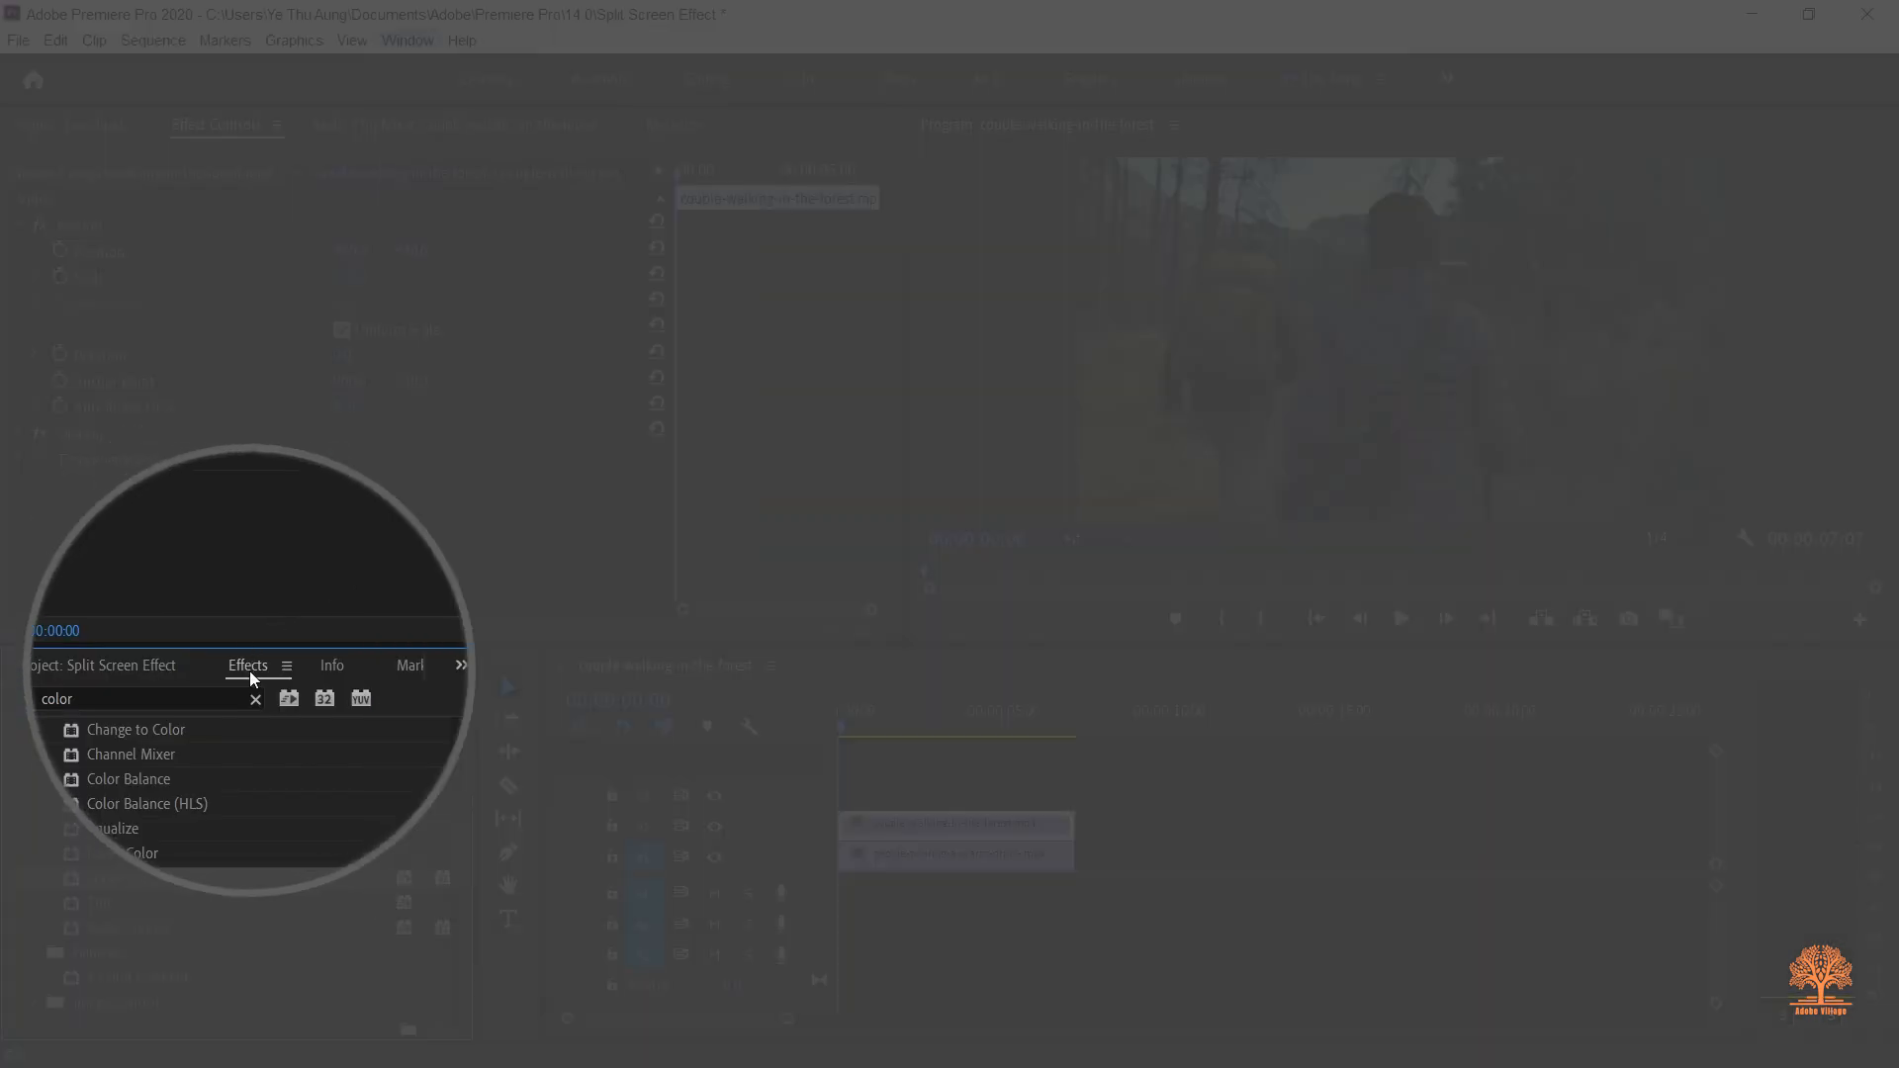
{"action": "left_click", "coordinate": [255, 700]}
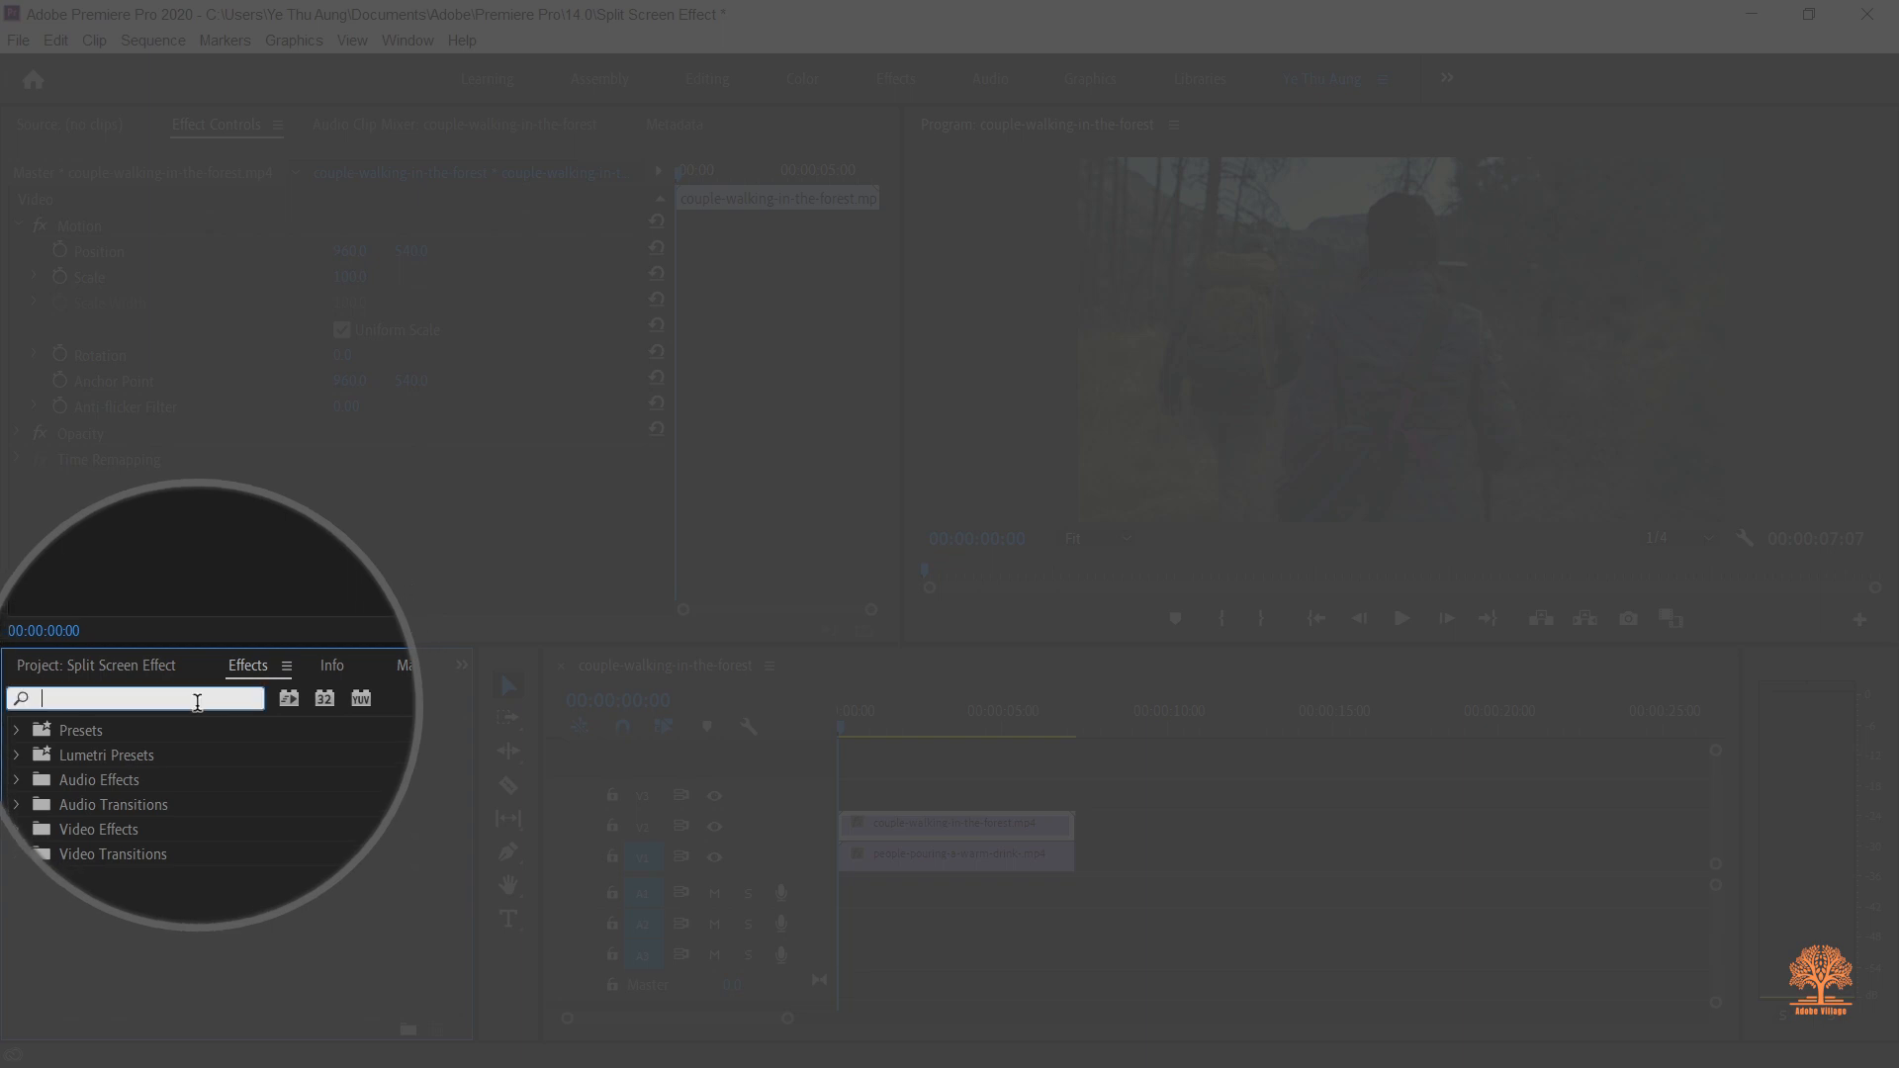
{"action": "type", "text": "crop"}
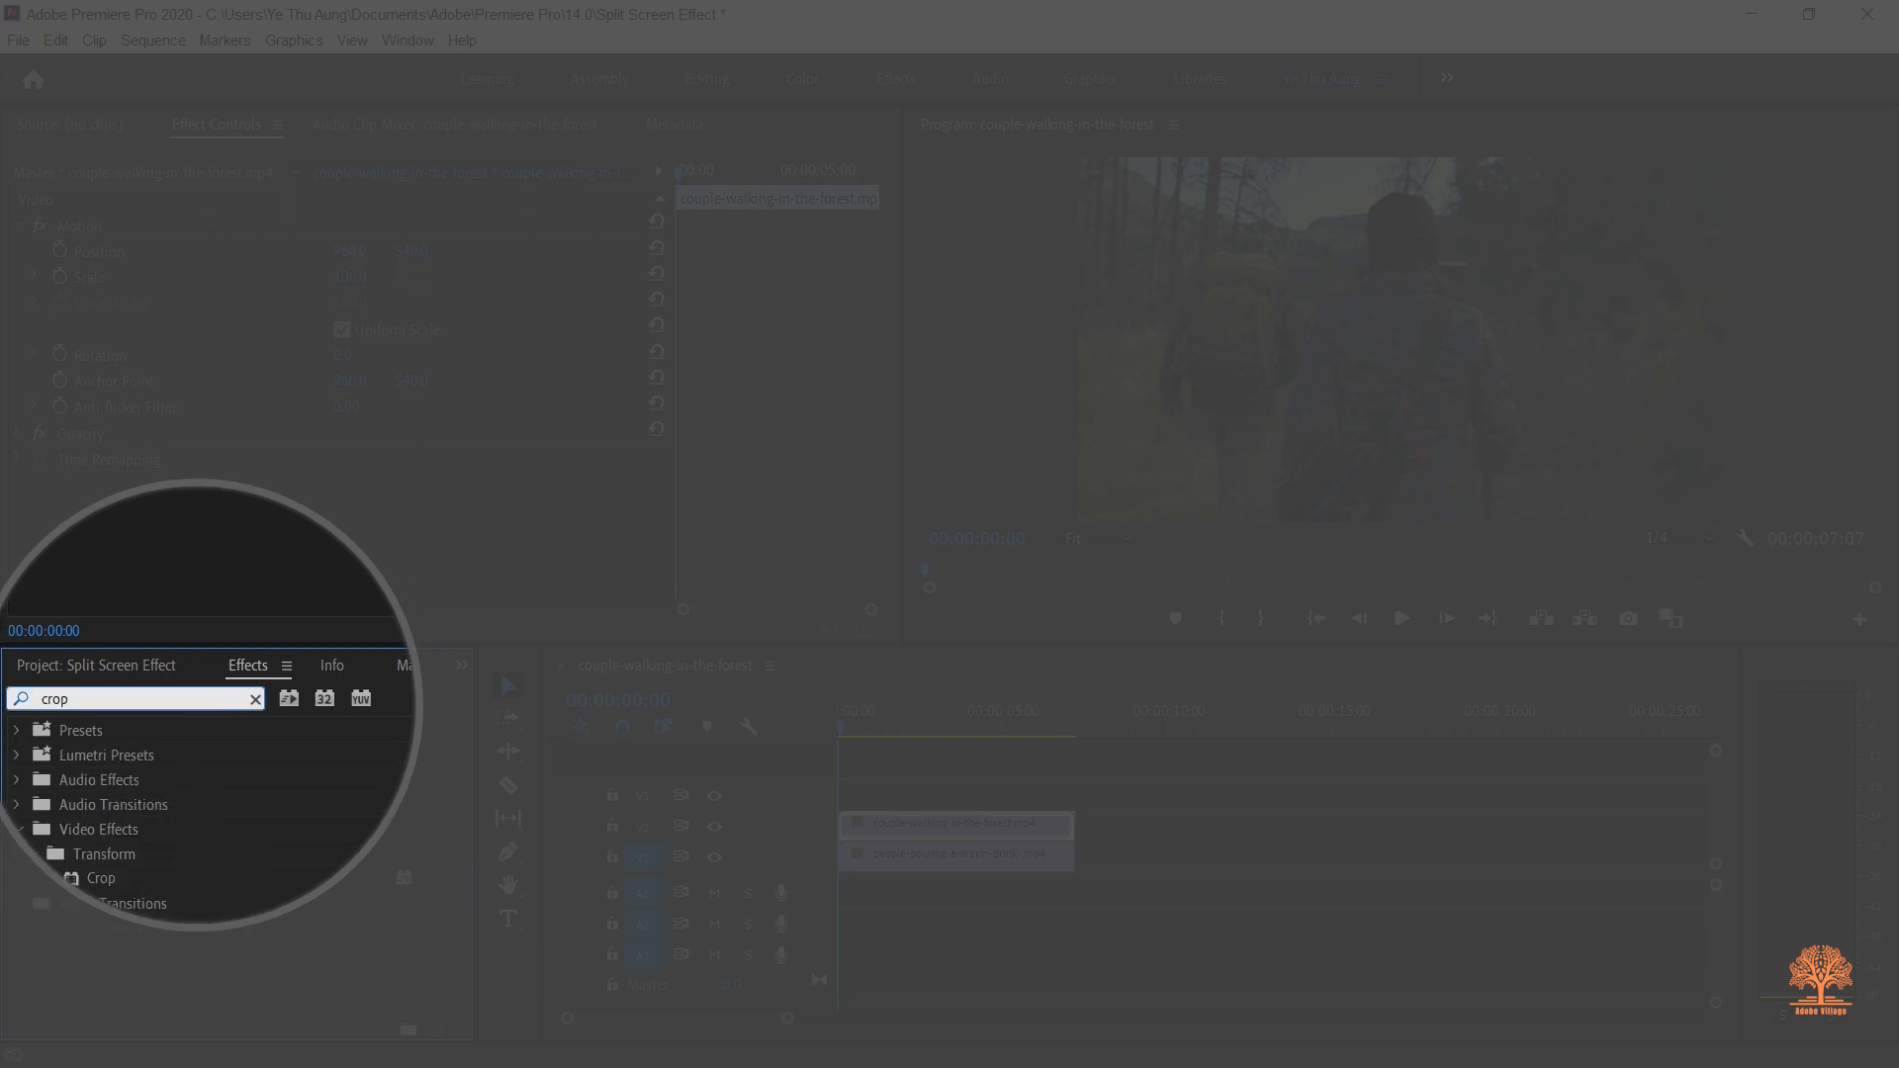
{"action": "key", "text": "Return"}
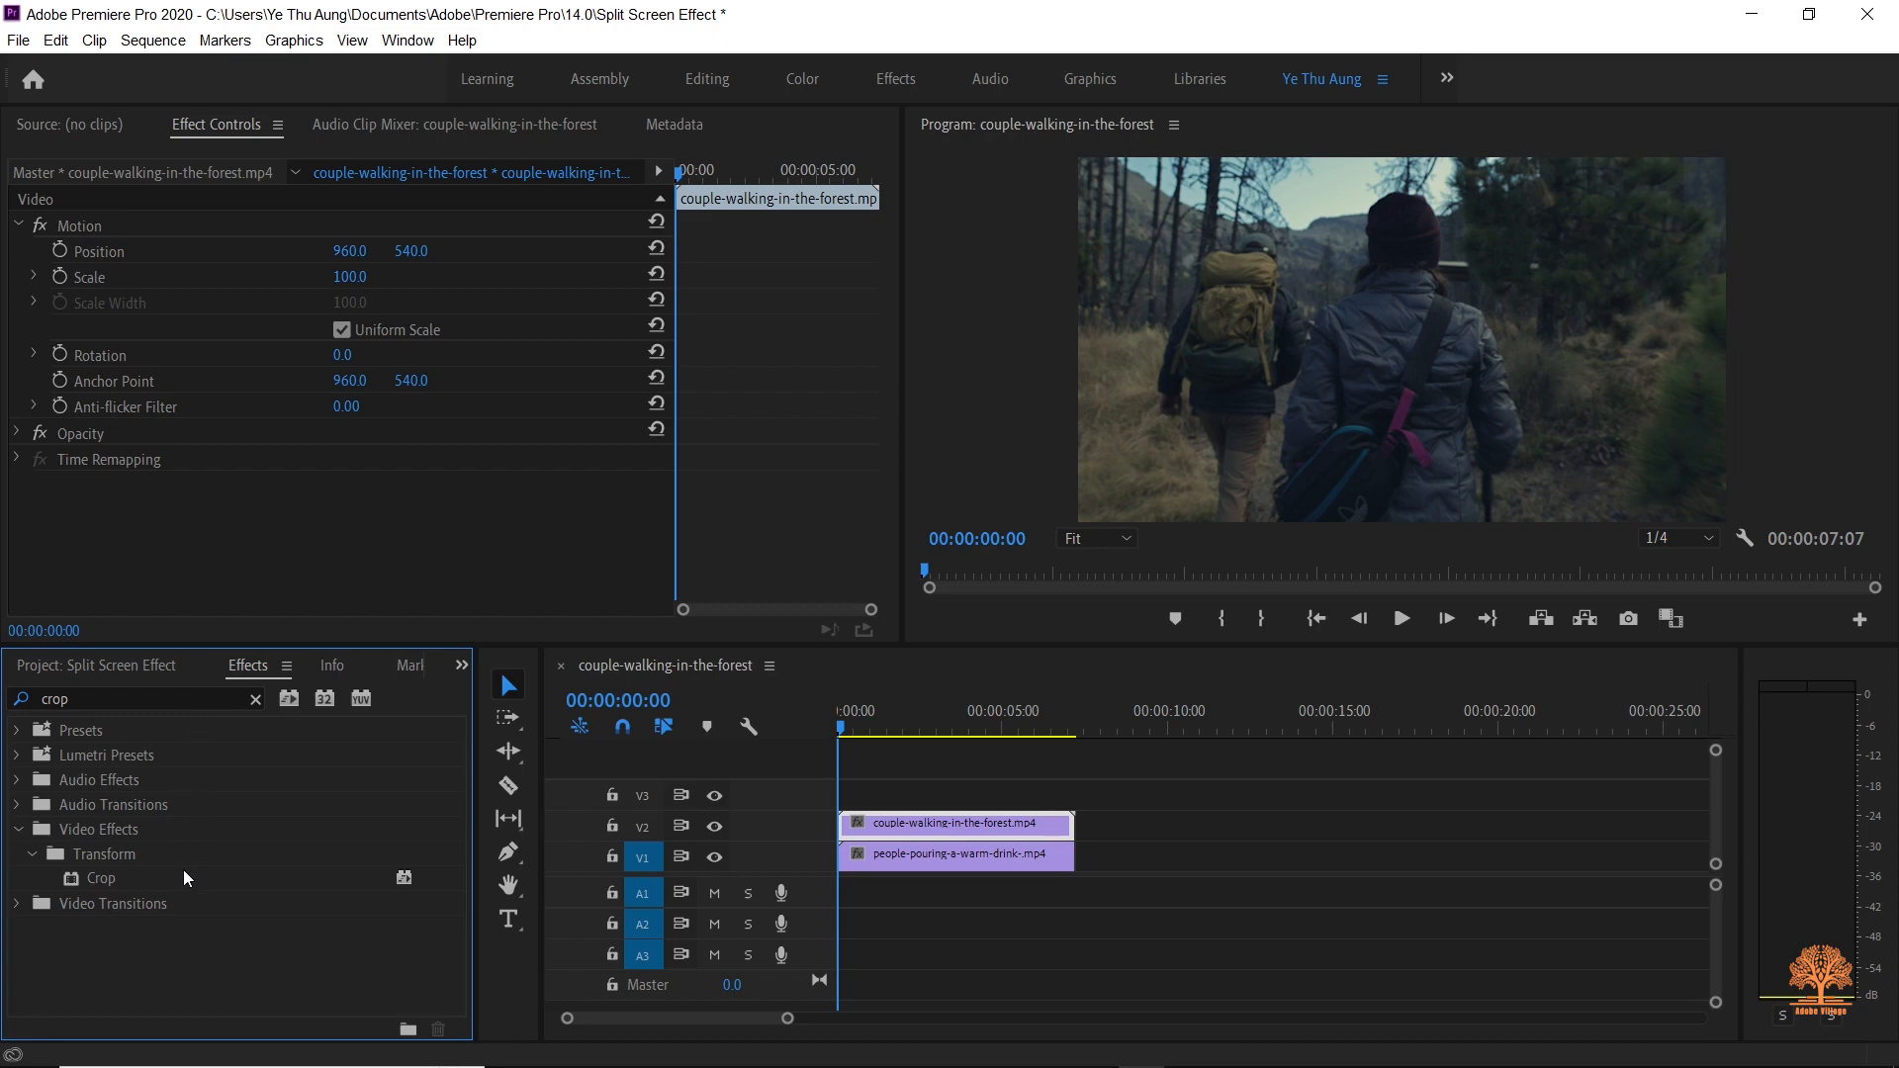
{"action": "left_click", "coordinate": [182, 876]}
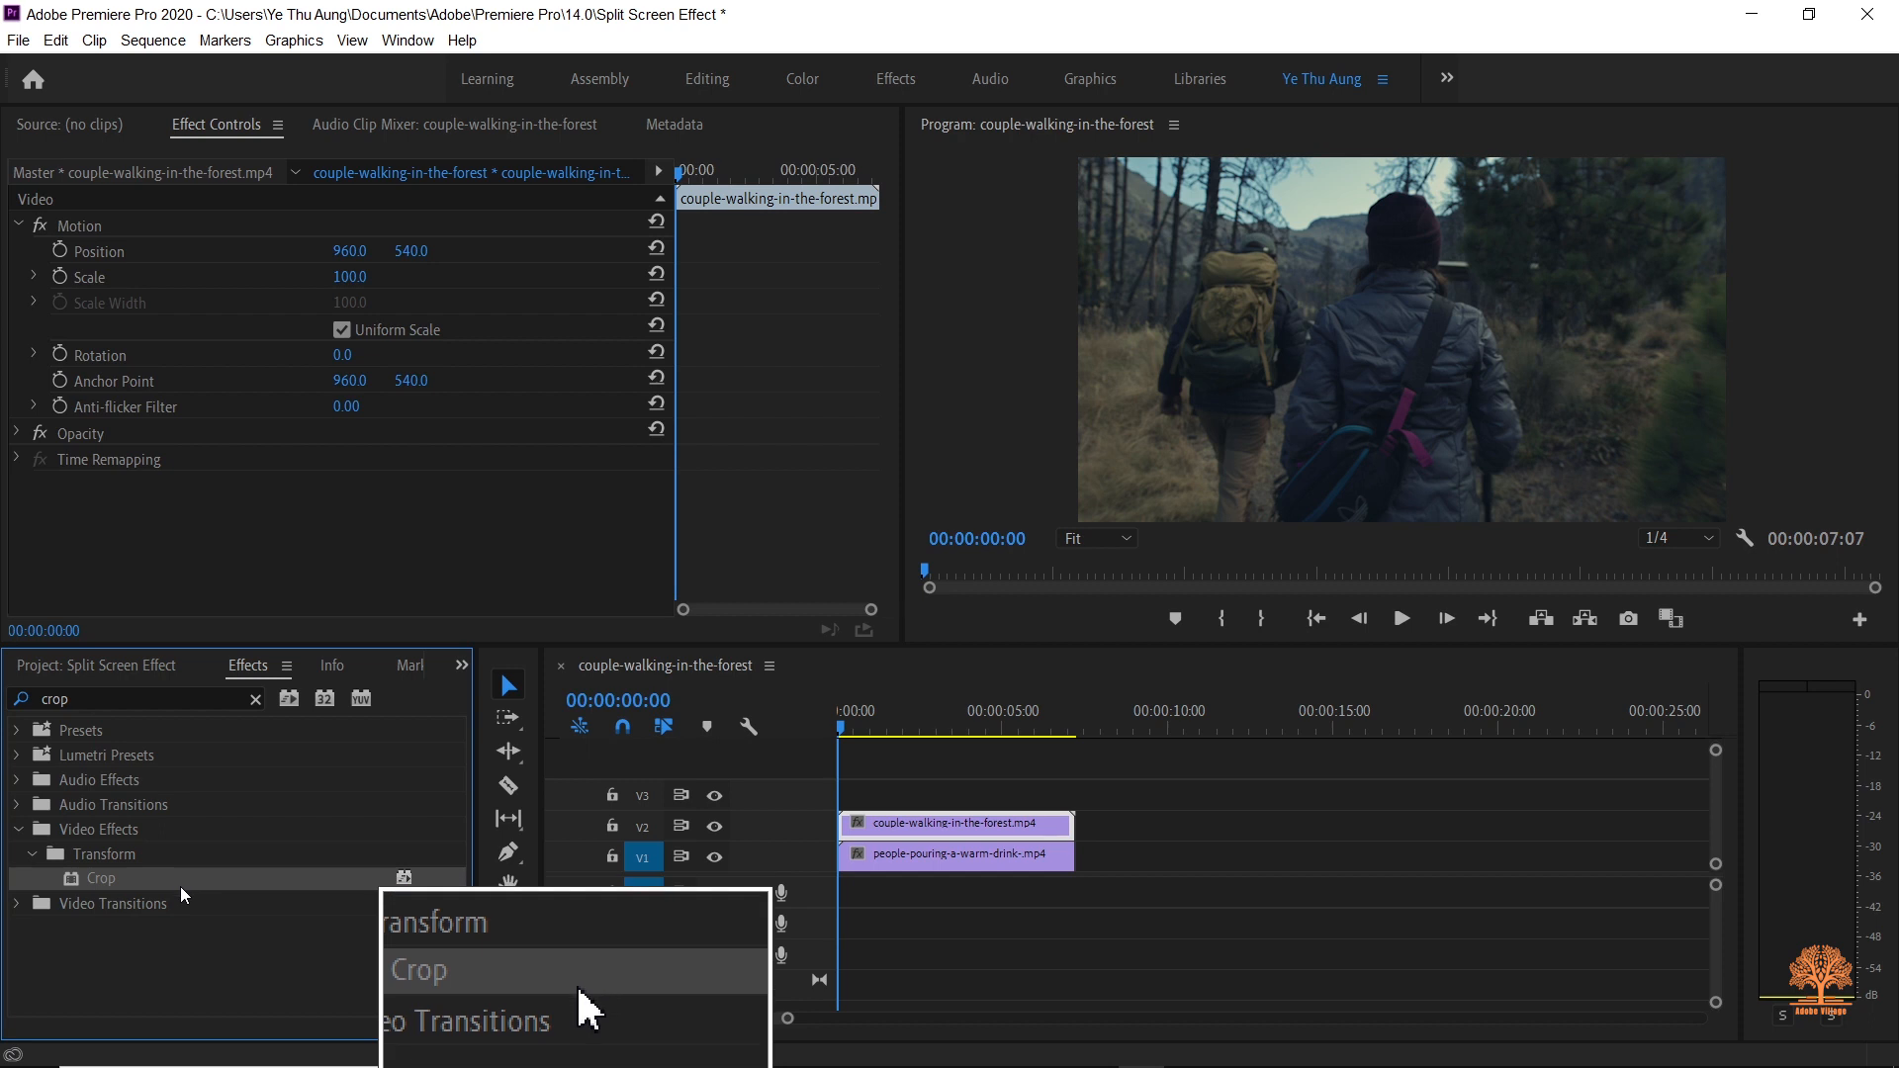
{"action": "left_click_drag", "start_coordinate": [180, 886], "coordinate": [886, 863]}
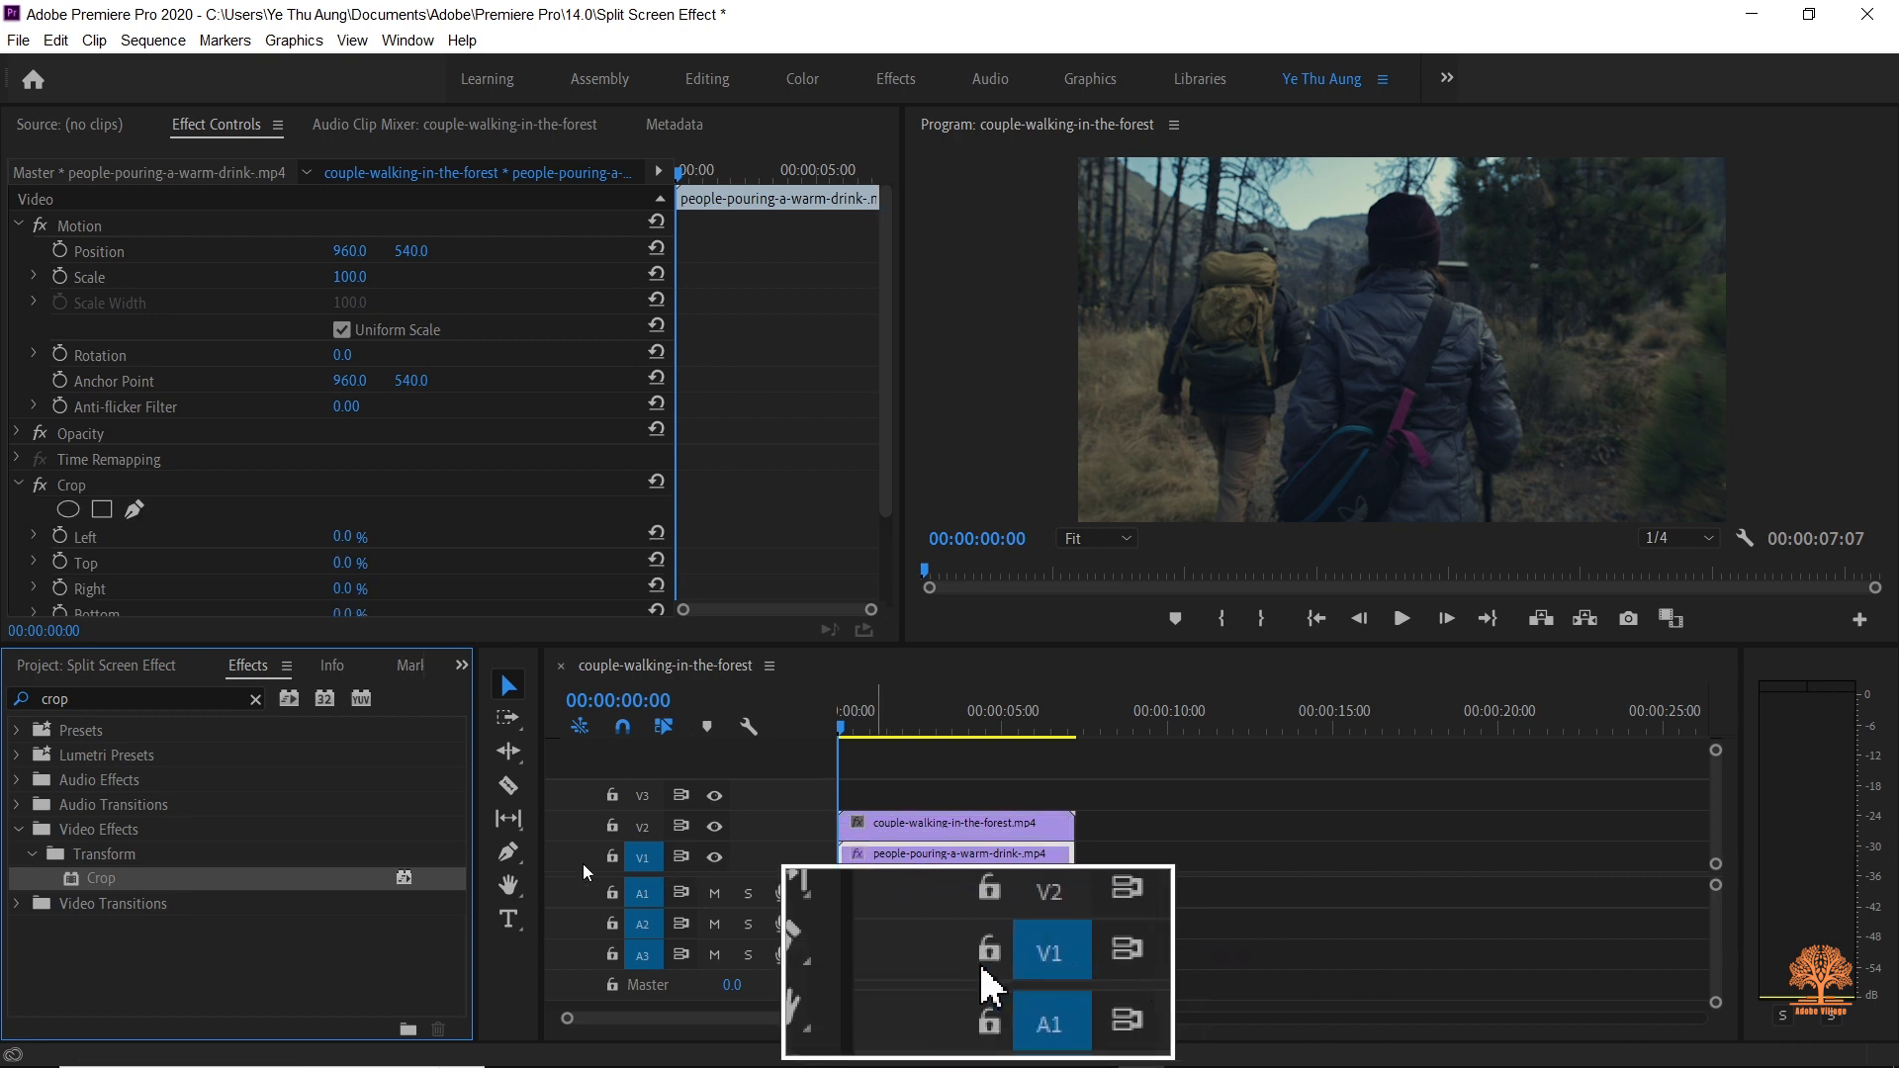
{"action": "left_click_drag", "start_coordinate": [329, 874], "coordinate": [875, 825]}
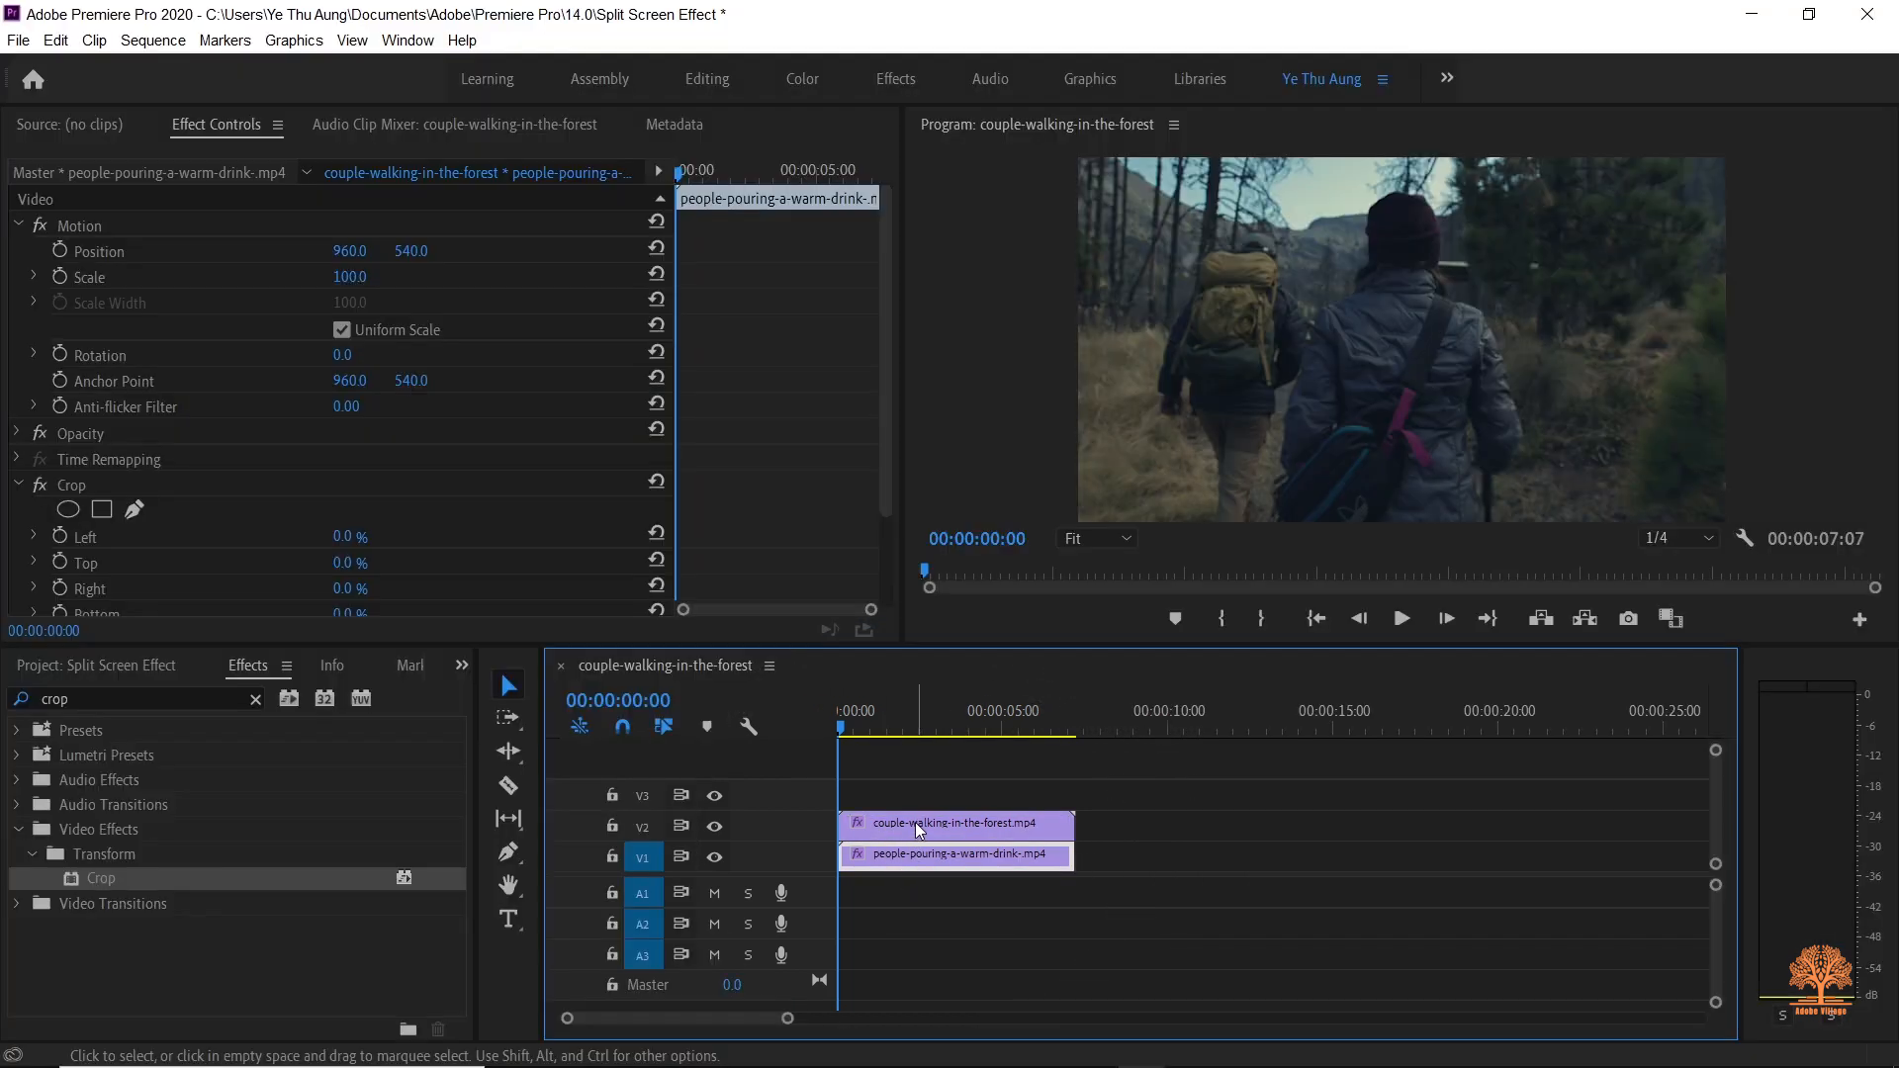
Step: Select the forest clip on V2 and bring up its Crop effect settings
{"action": "left_click", "coordinate": [916, 822]}
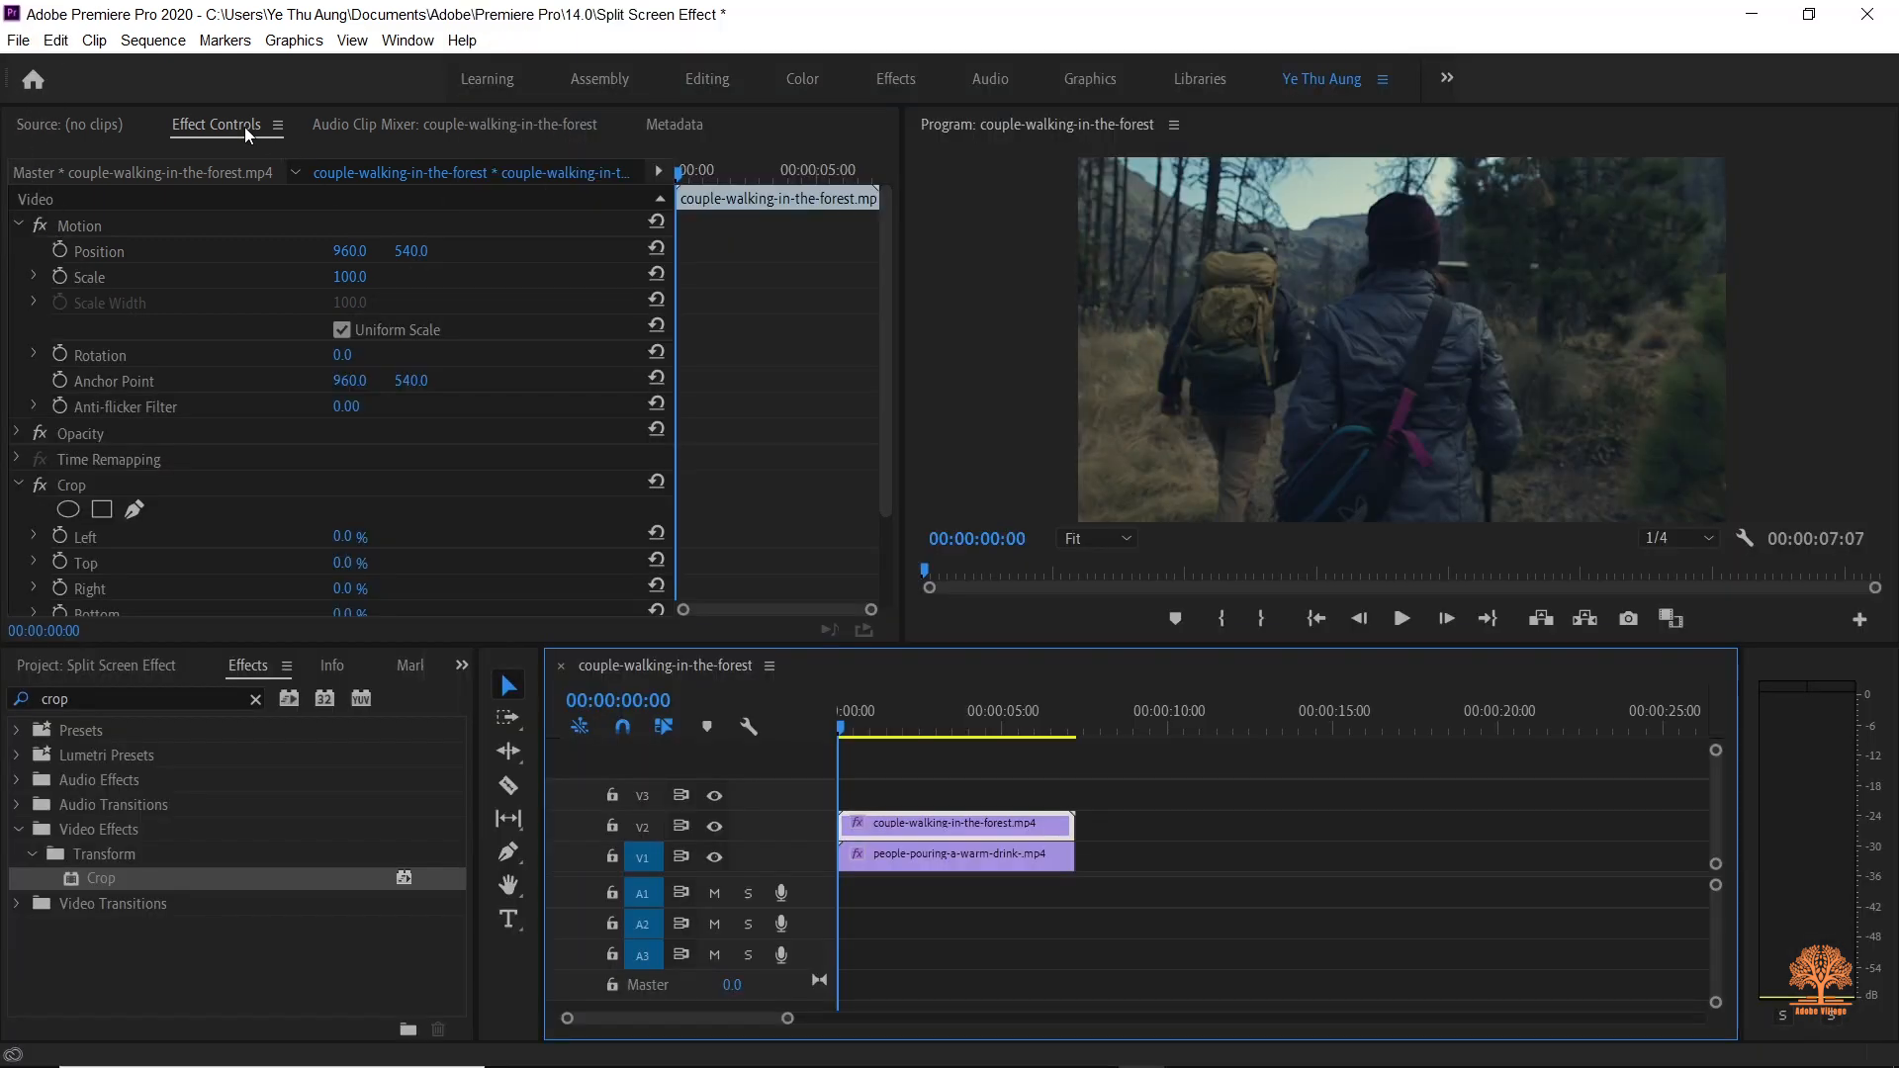
{"action": "left_click", "coordinate": [408, 41]}
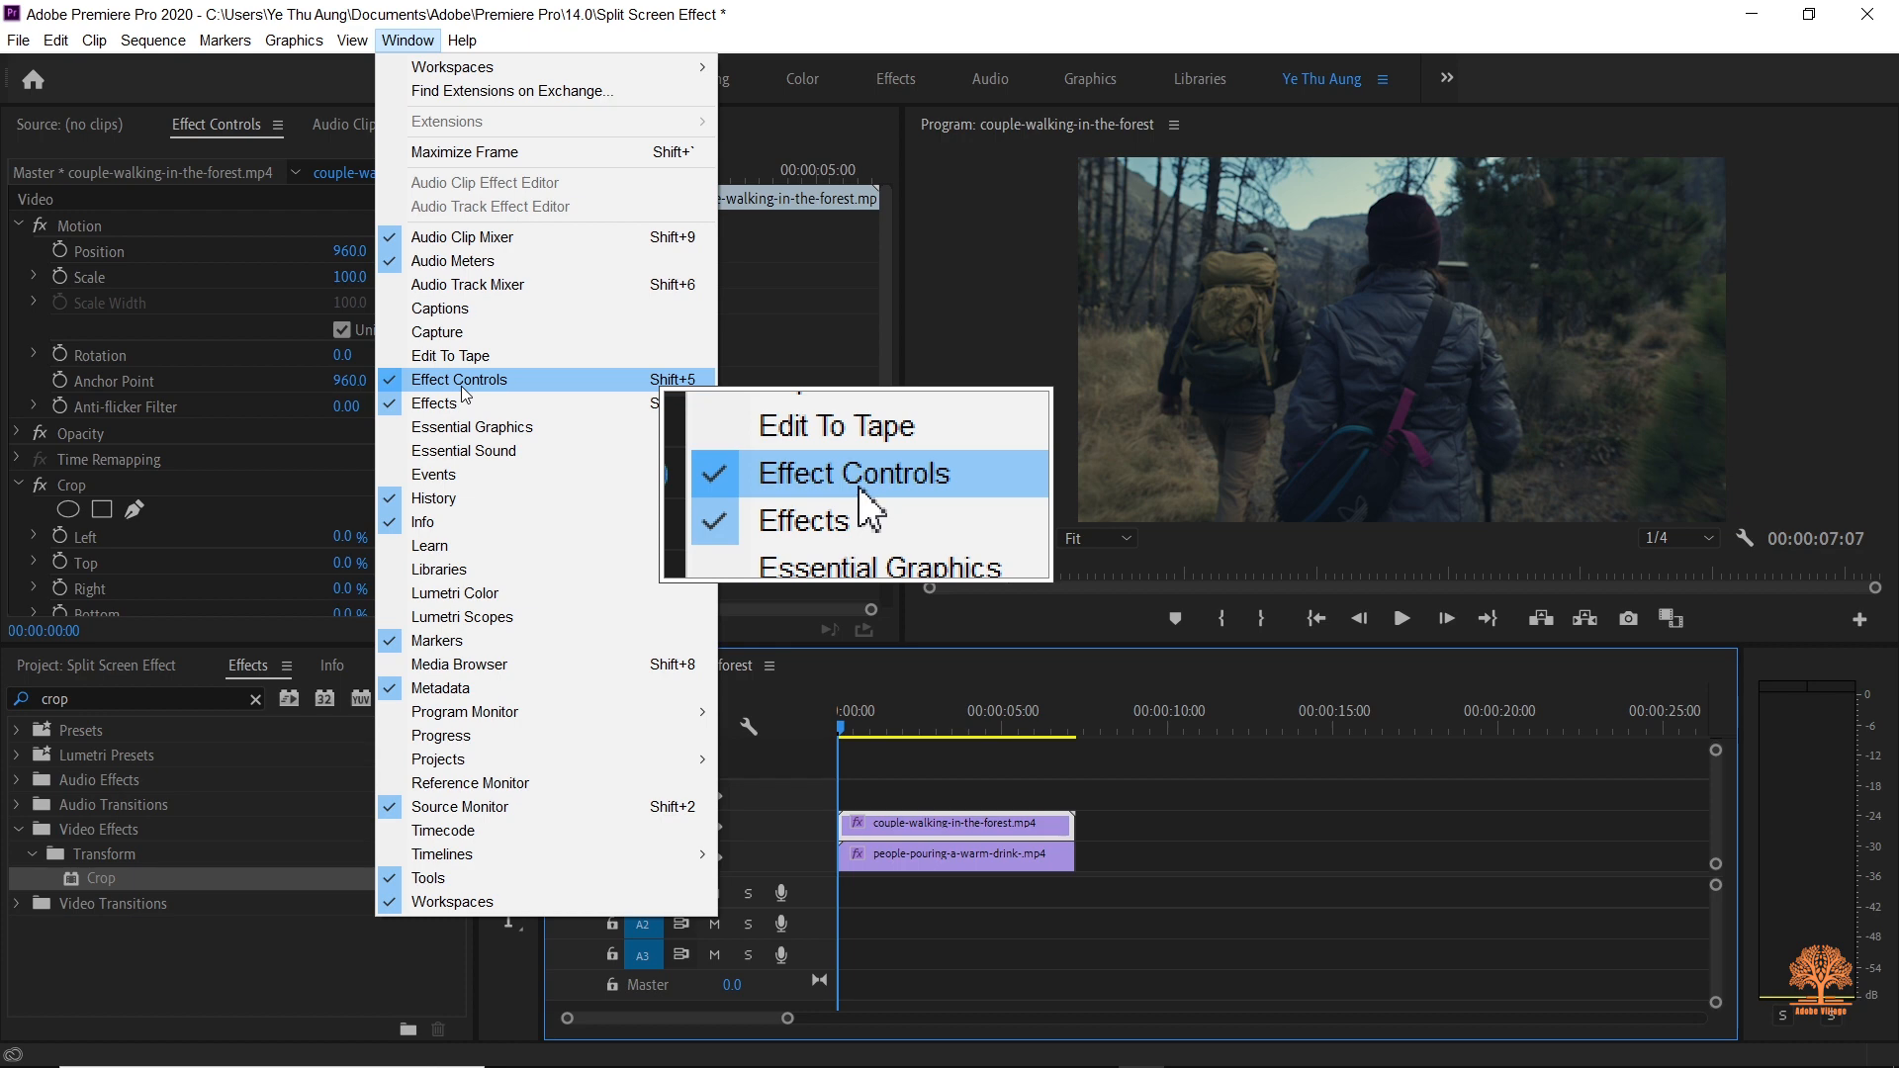
{"action": "mouse_move", "coordinate": [500, 42]}
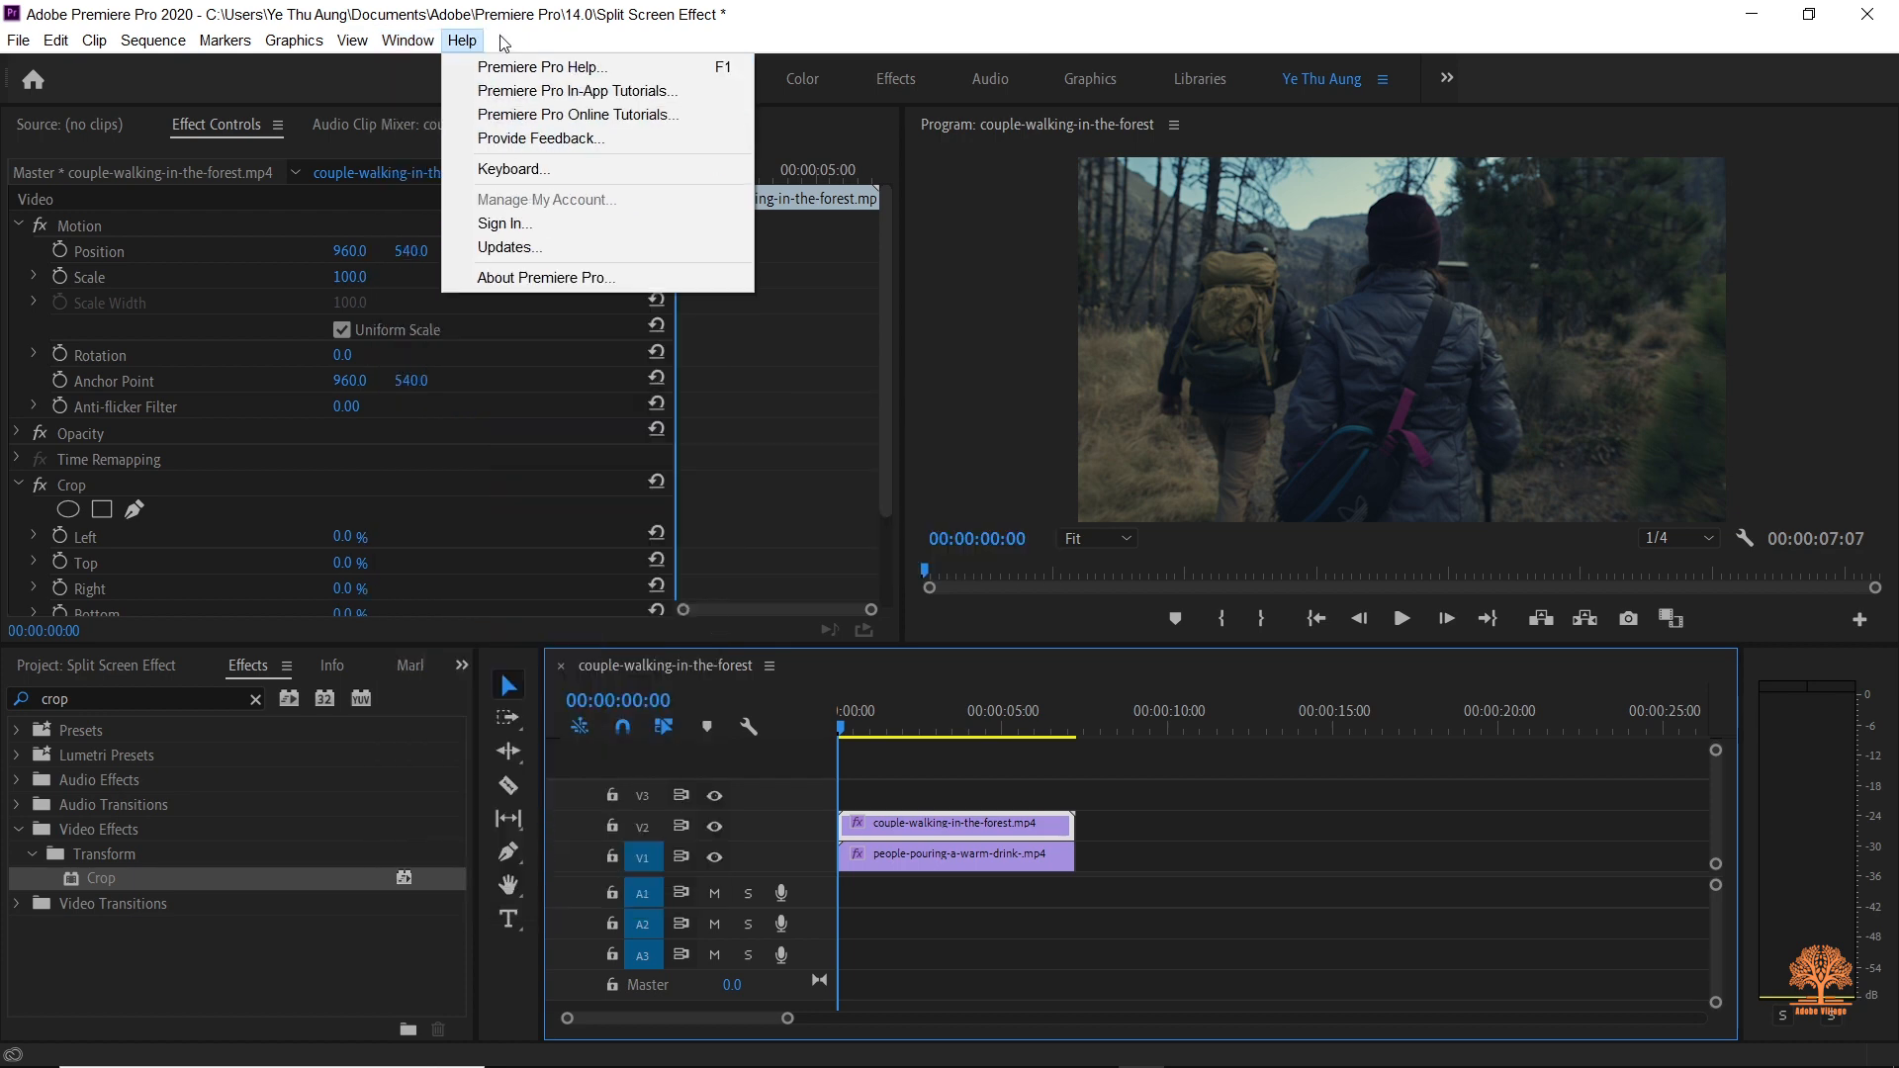
{"action": "left_click", "coordinate": [500, 44]}
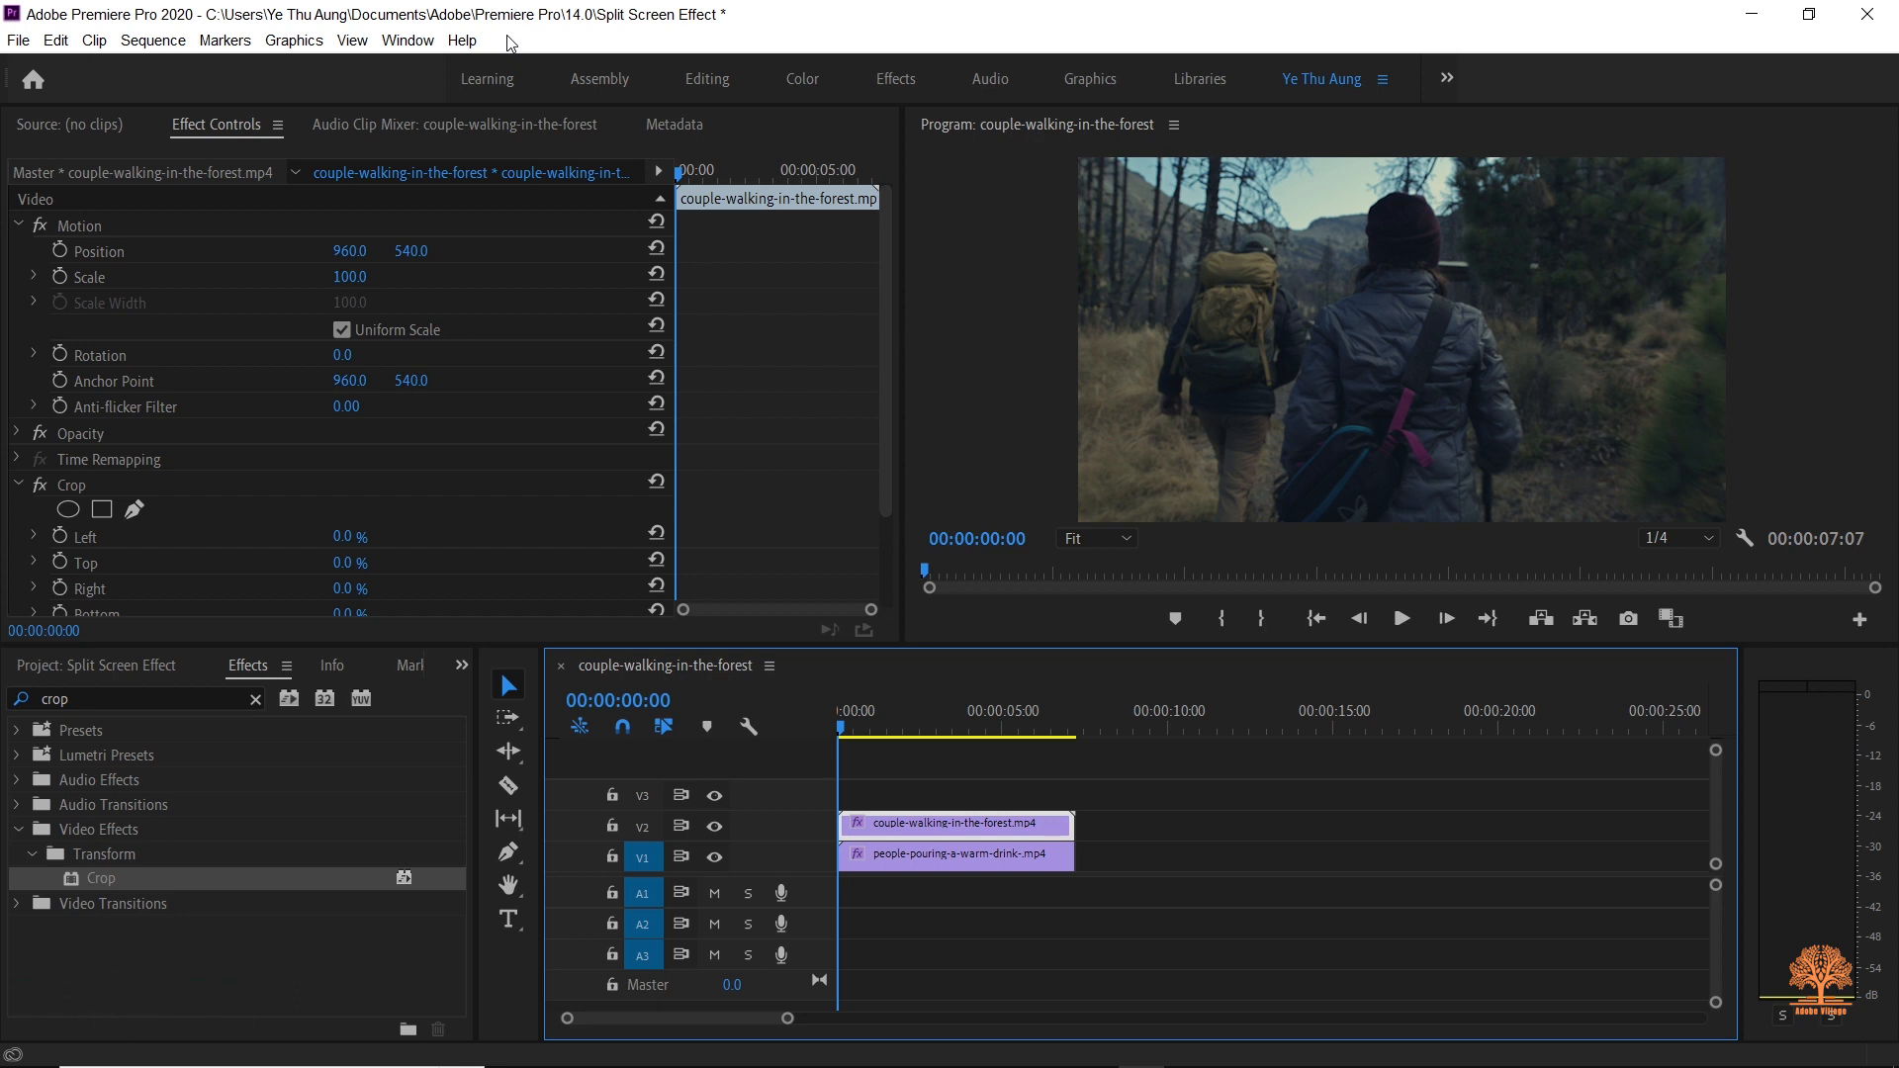
{"action": "left_click_drag", "start_coordinate": [892, 276], "coordinate": [892, 372]}
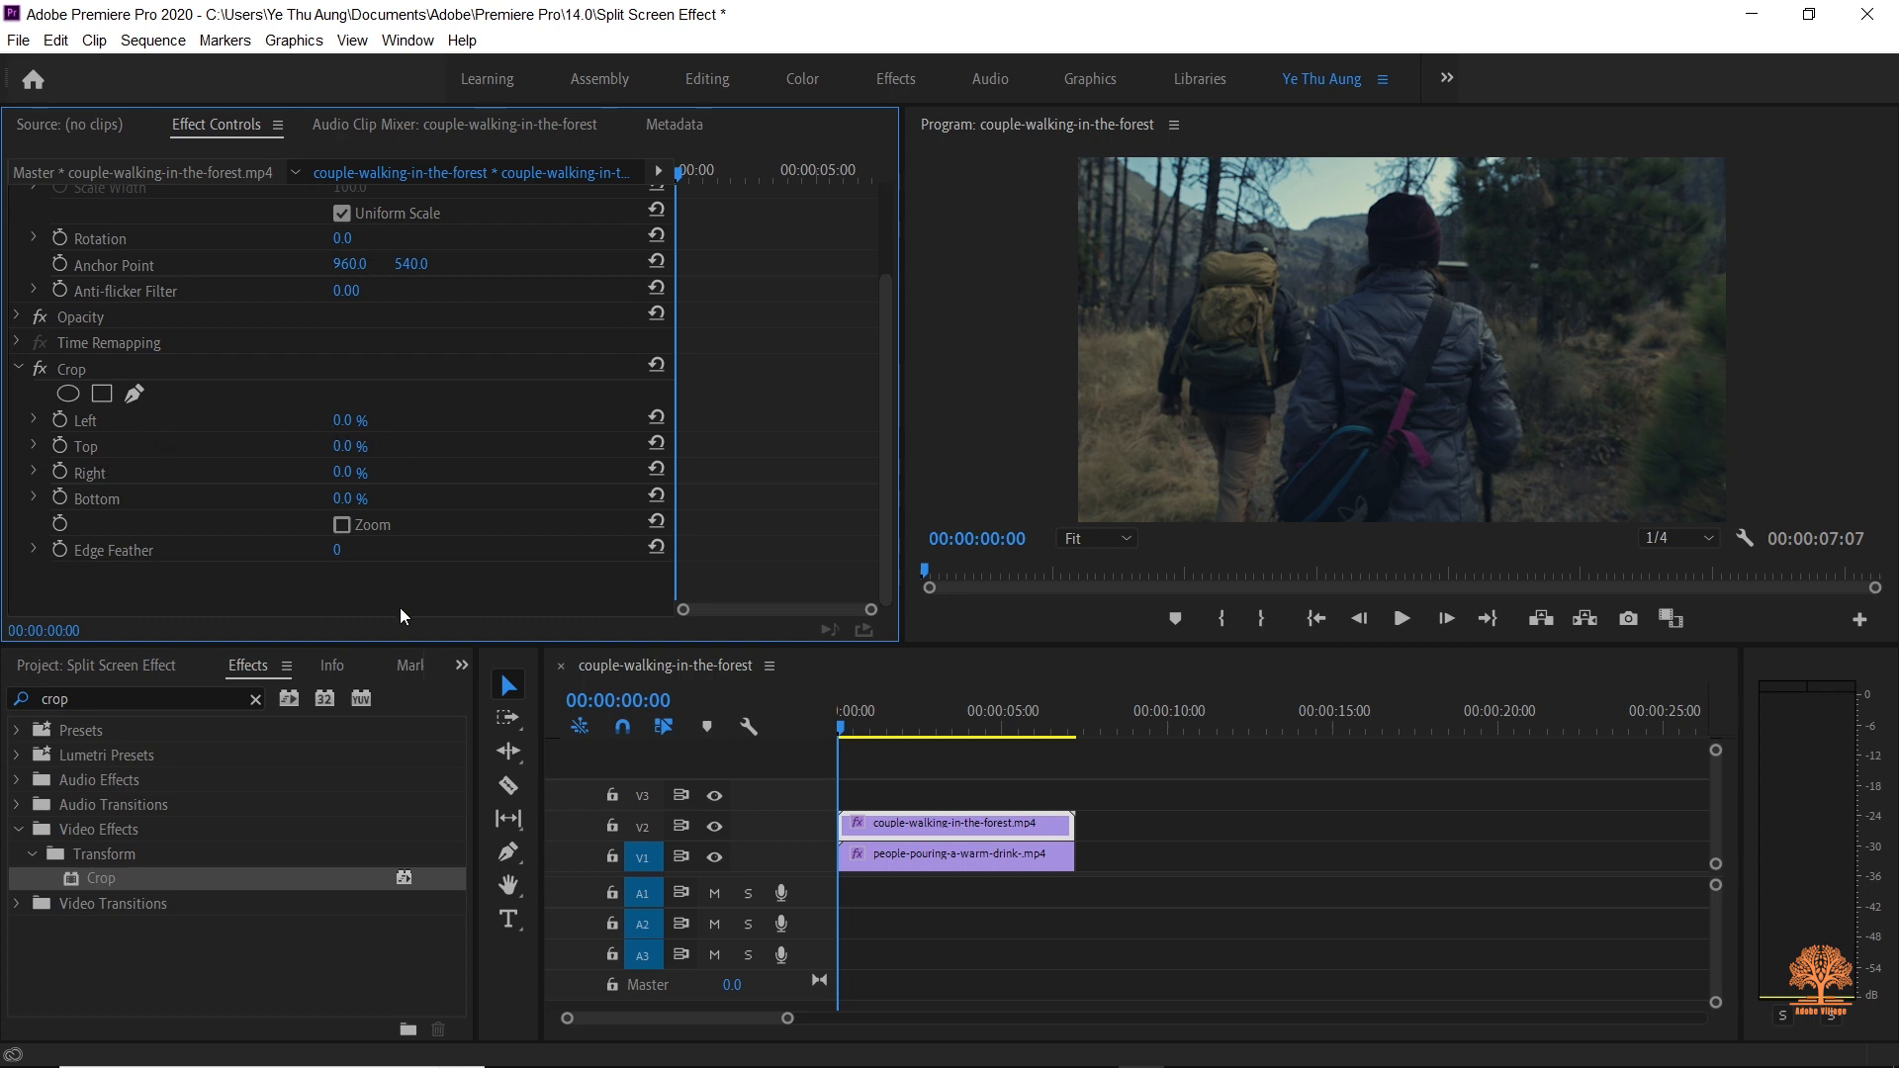
Step: Hide and show the V2 track to compare the forest clip with the campfire clip beneath it
{"action": "left_click", "coordinate": [714, 827]}
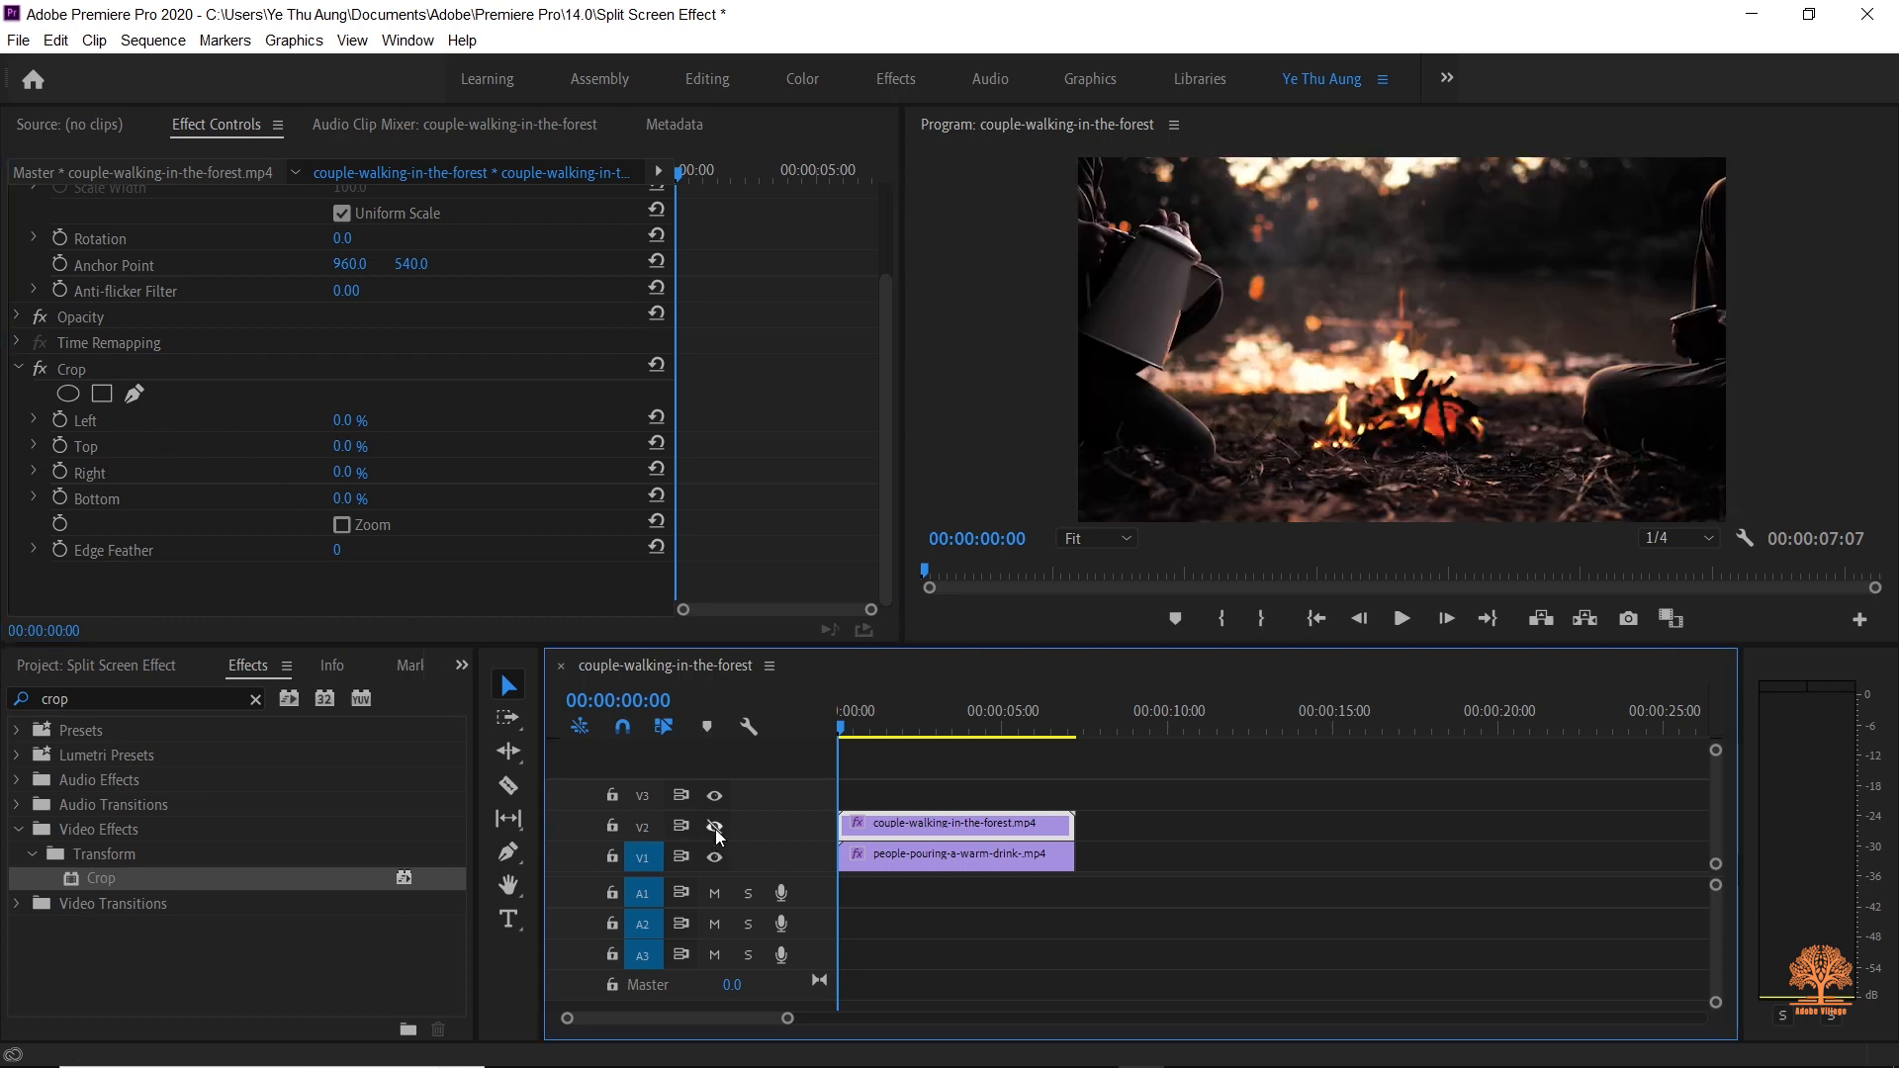
{"action": "left_click", "coordinate": [715, 829]}
{"action": "left_click", "coordinate": [715, 829]}
{"action": "left_click", "coordinate": [715, 828]}
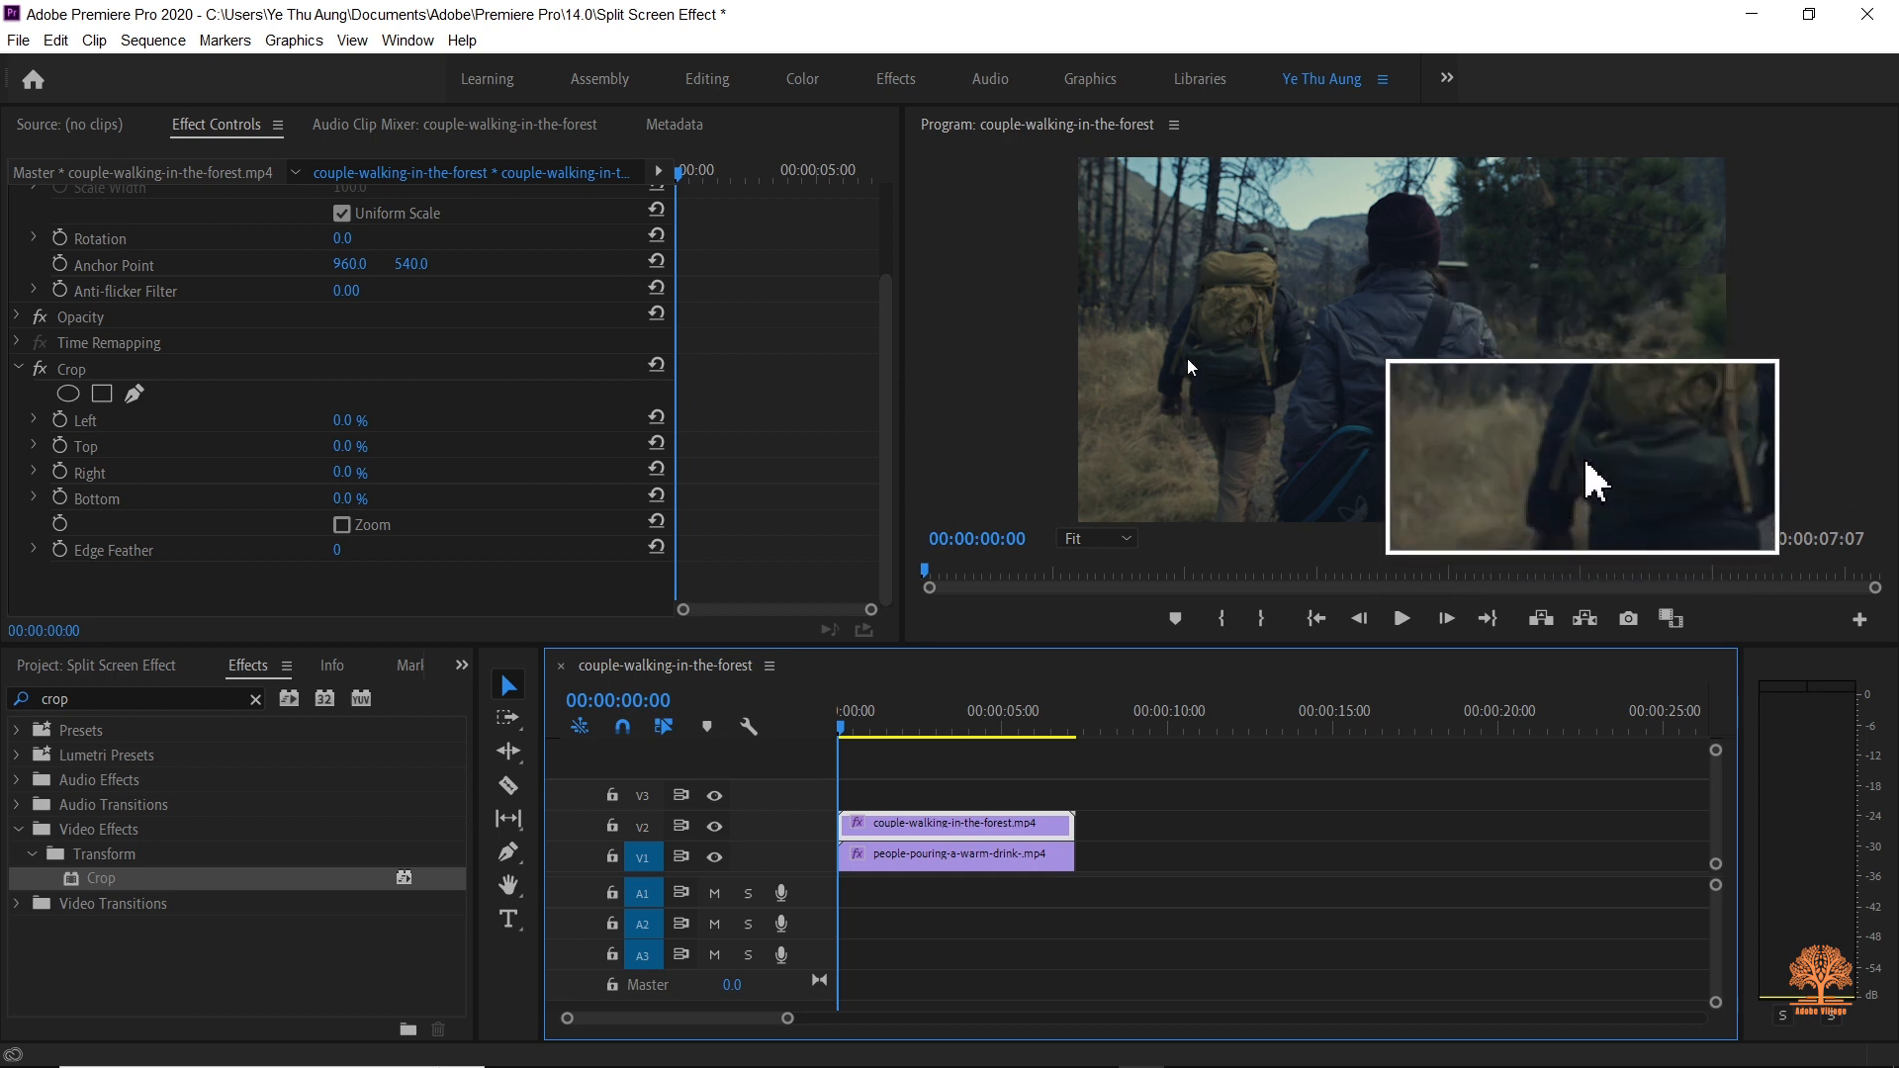
Step: Crop the forest clip by 10% on its left side and 40% on its right side
{"action": "left_click", "coordinate": [354, 426]}
{"action": "type", "text": "10"}
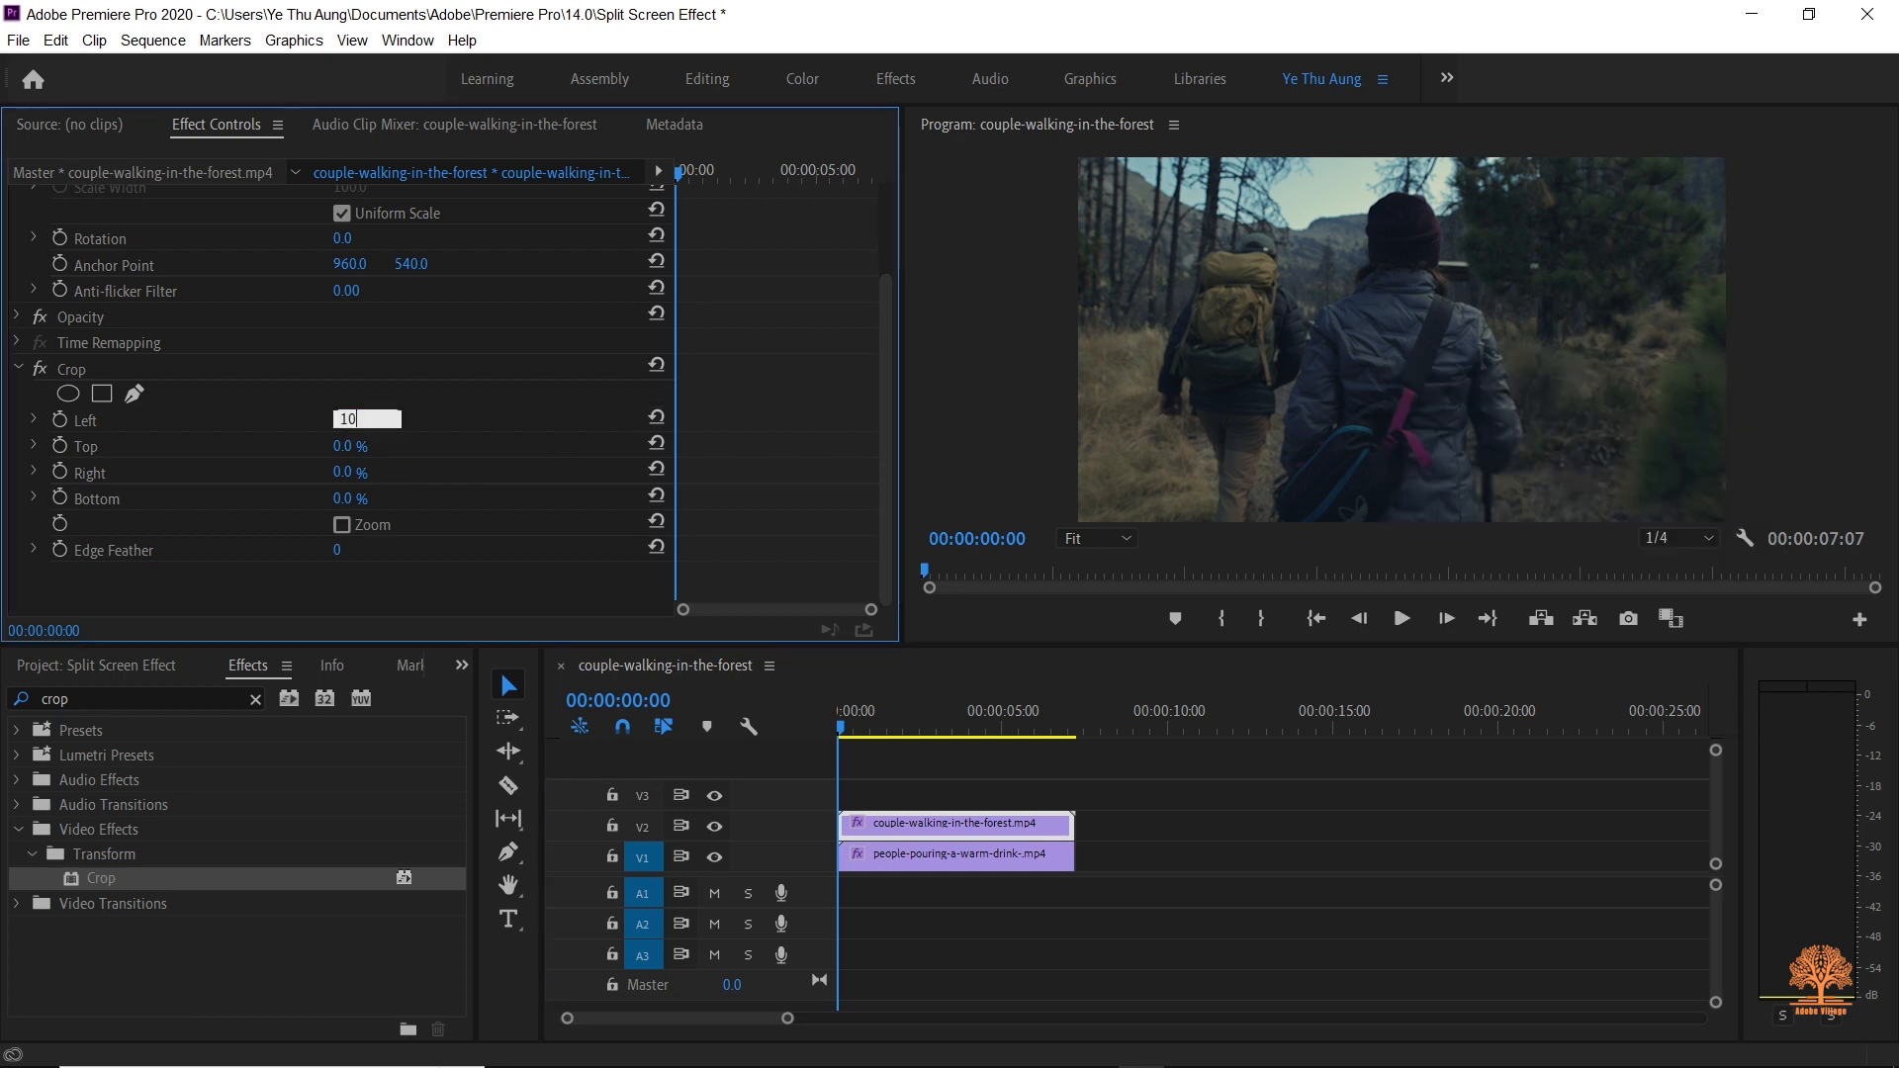
{"action": "key", "text": "Return"}
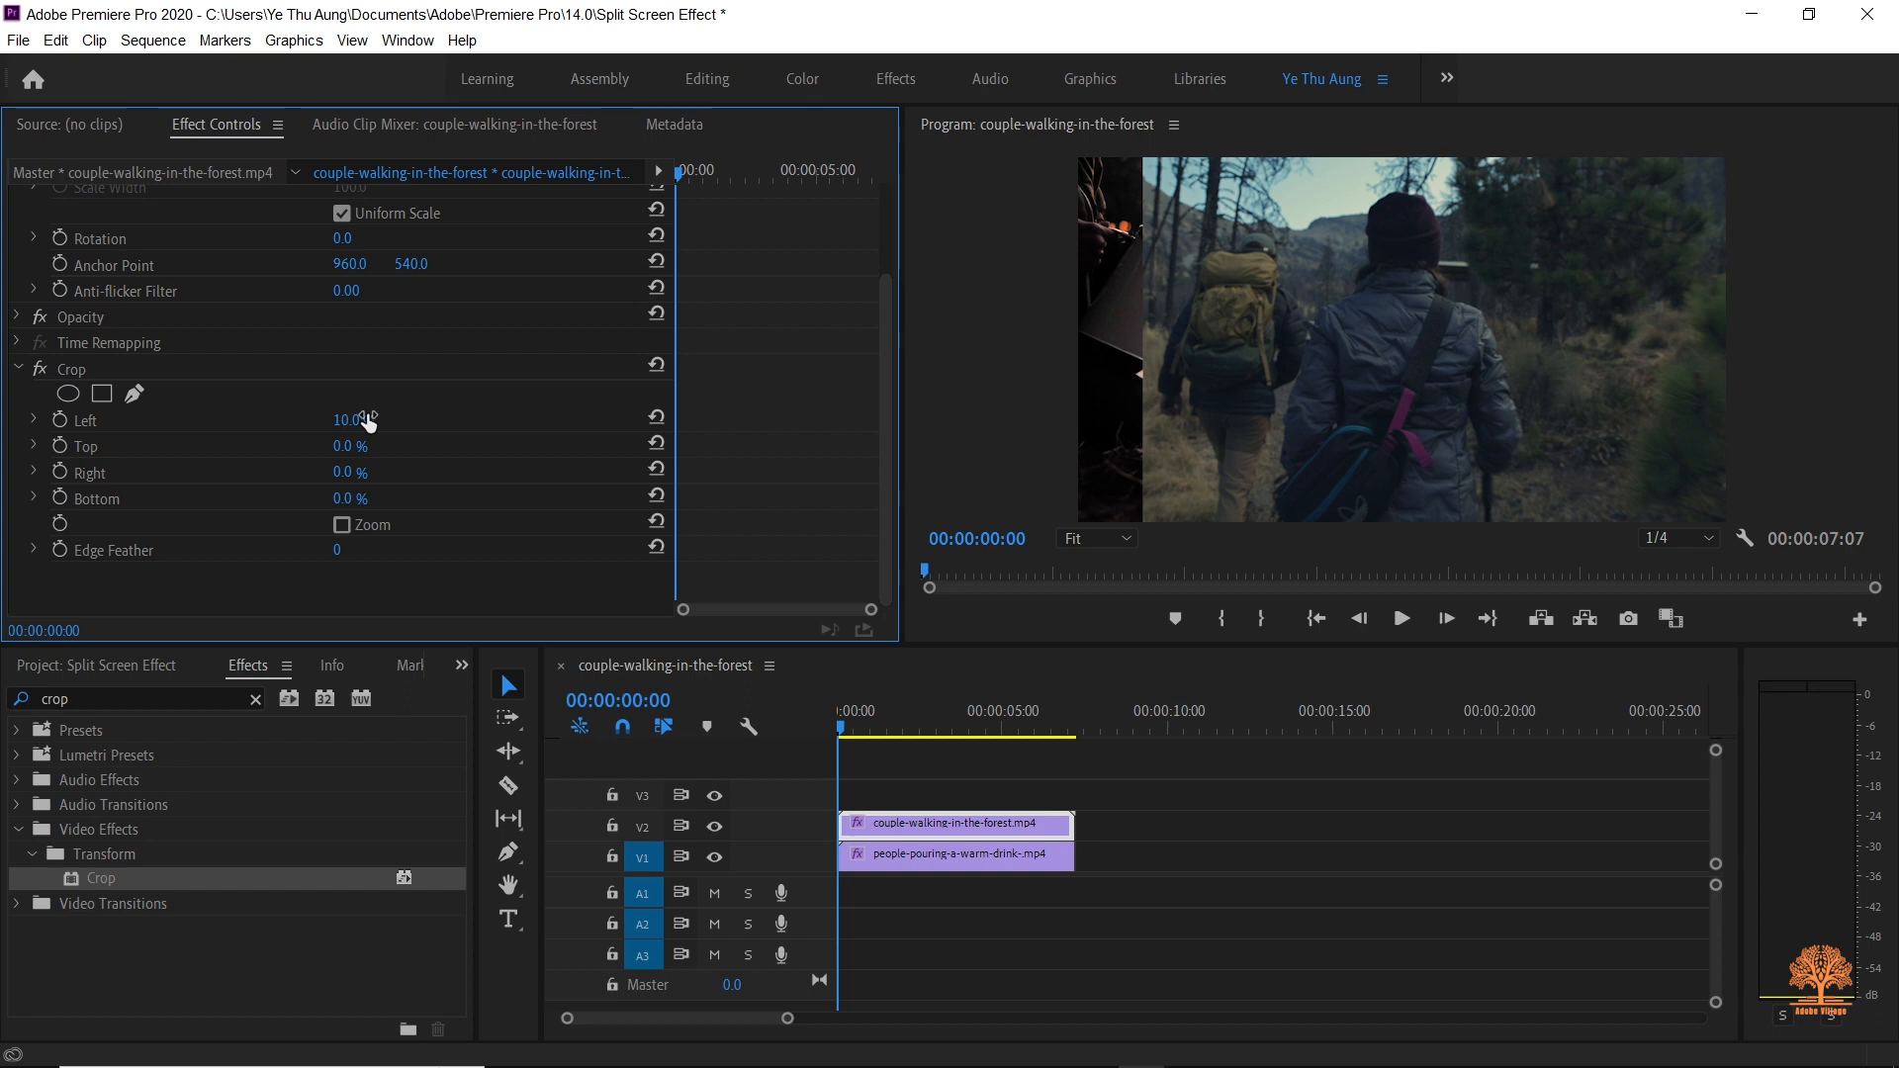
{"action": "left_click", "coordinate": [356, 472]}
{"action": "type", "text": "40"}
{"action": "key", "text": "Return"}
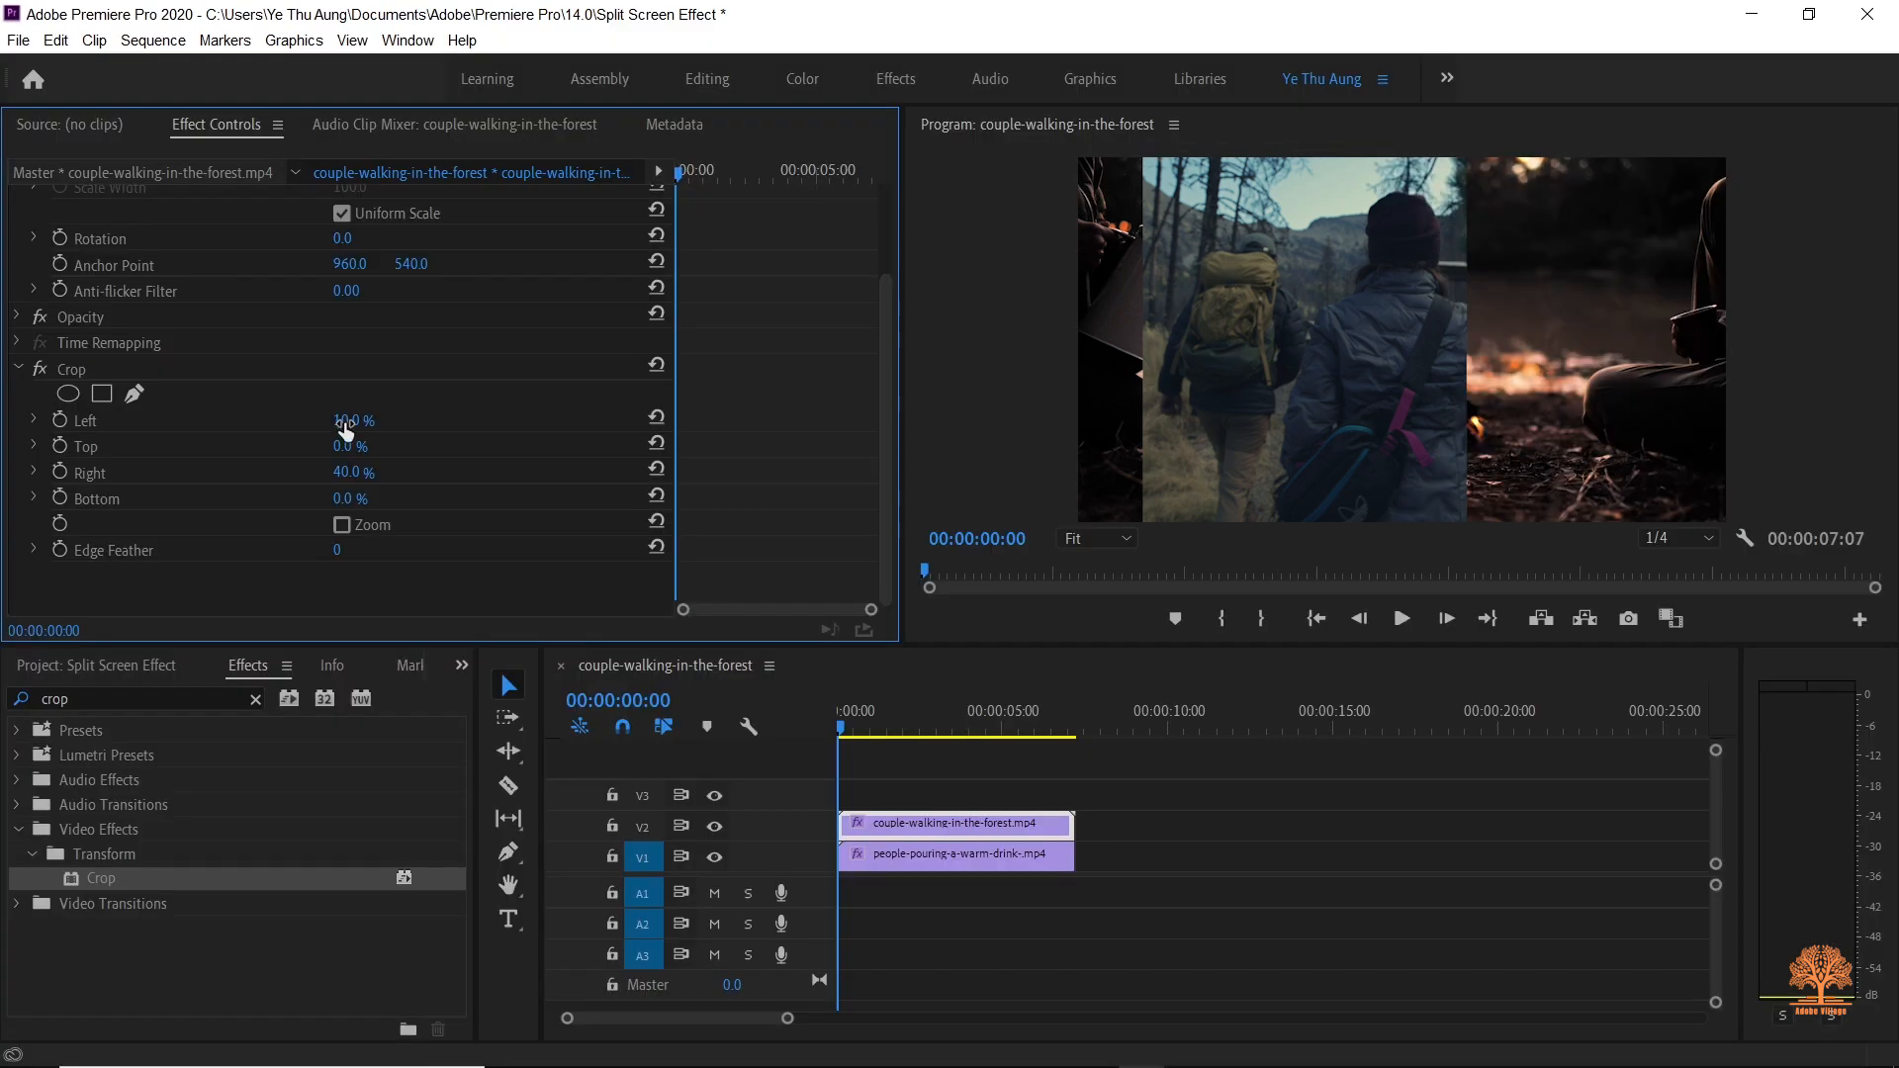
Step: Try a left crop of 30% on the forest clip and set it back to 10%
{"action": "left_click", "coordinate": [346, 422]}
{"action": "type", "text": "30"}
{"action": "key", "text": "Return"}
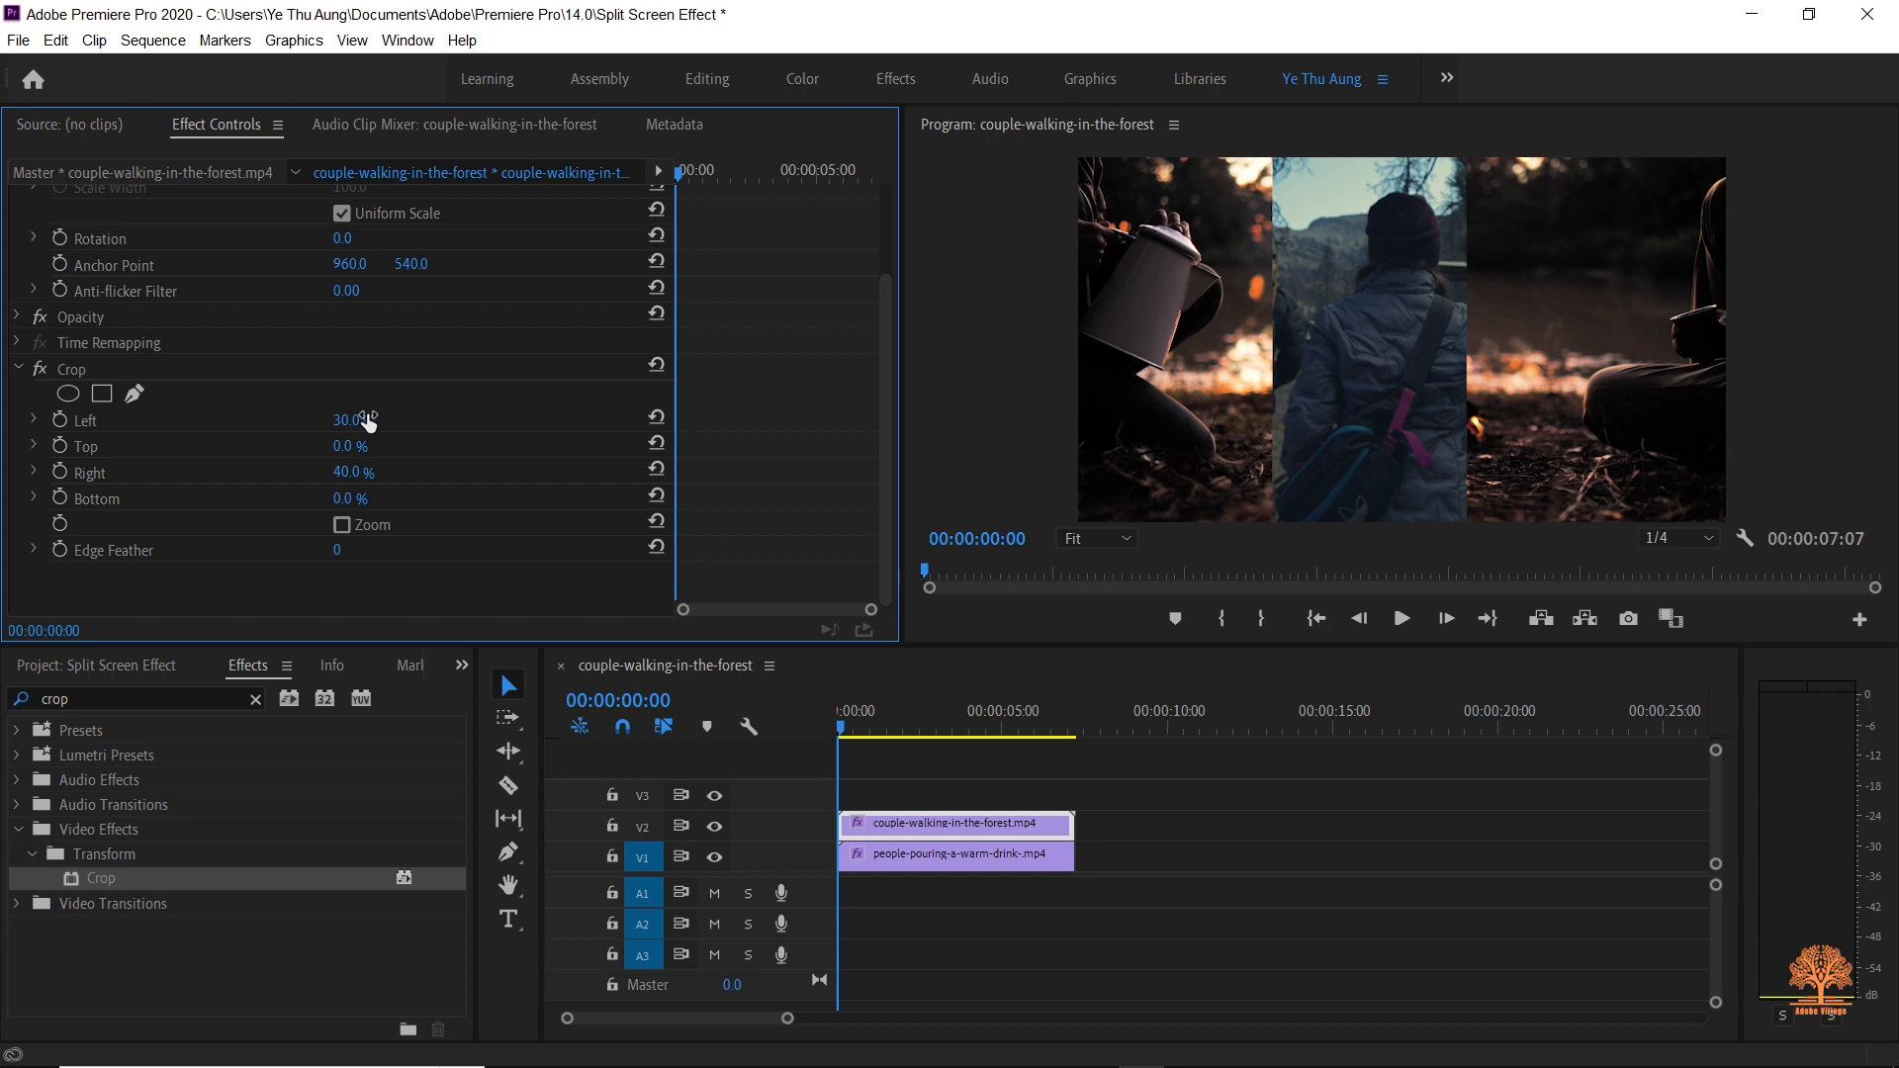
{"action": "left_click", "coordinate": [368, 423]}
{"action": "type", "text": "10"}
{"action": "key", "text": "Return"}
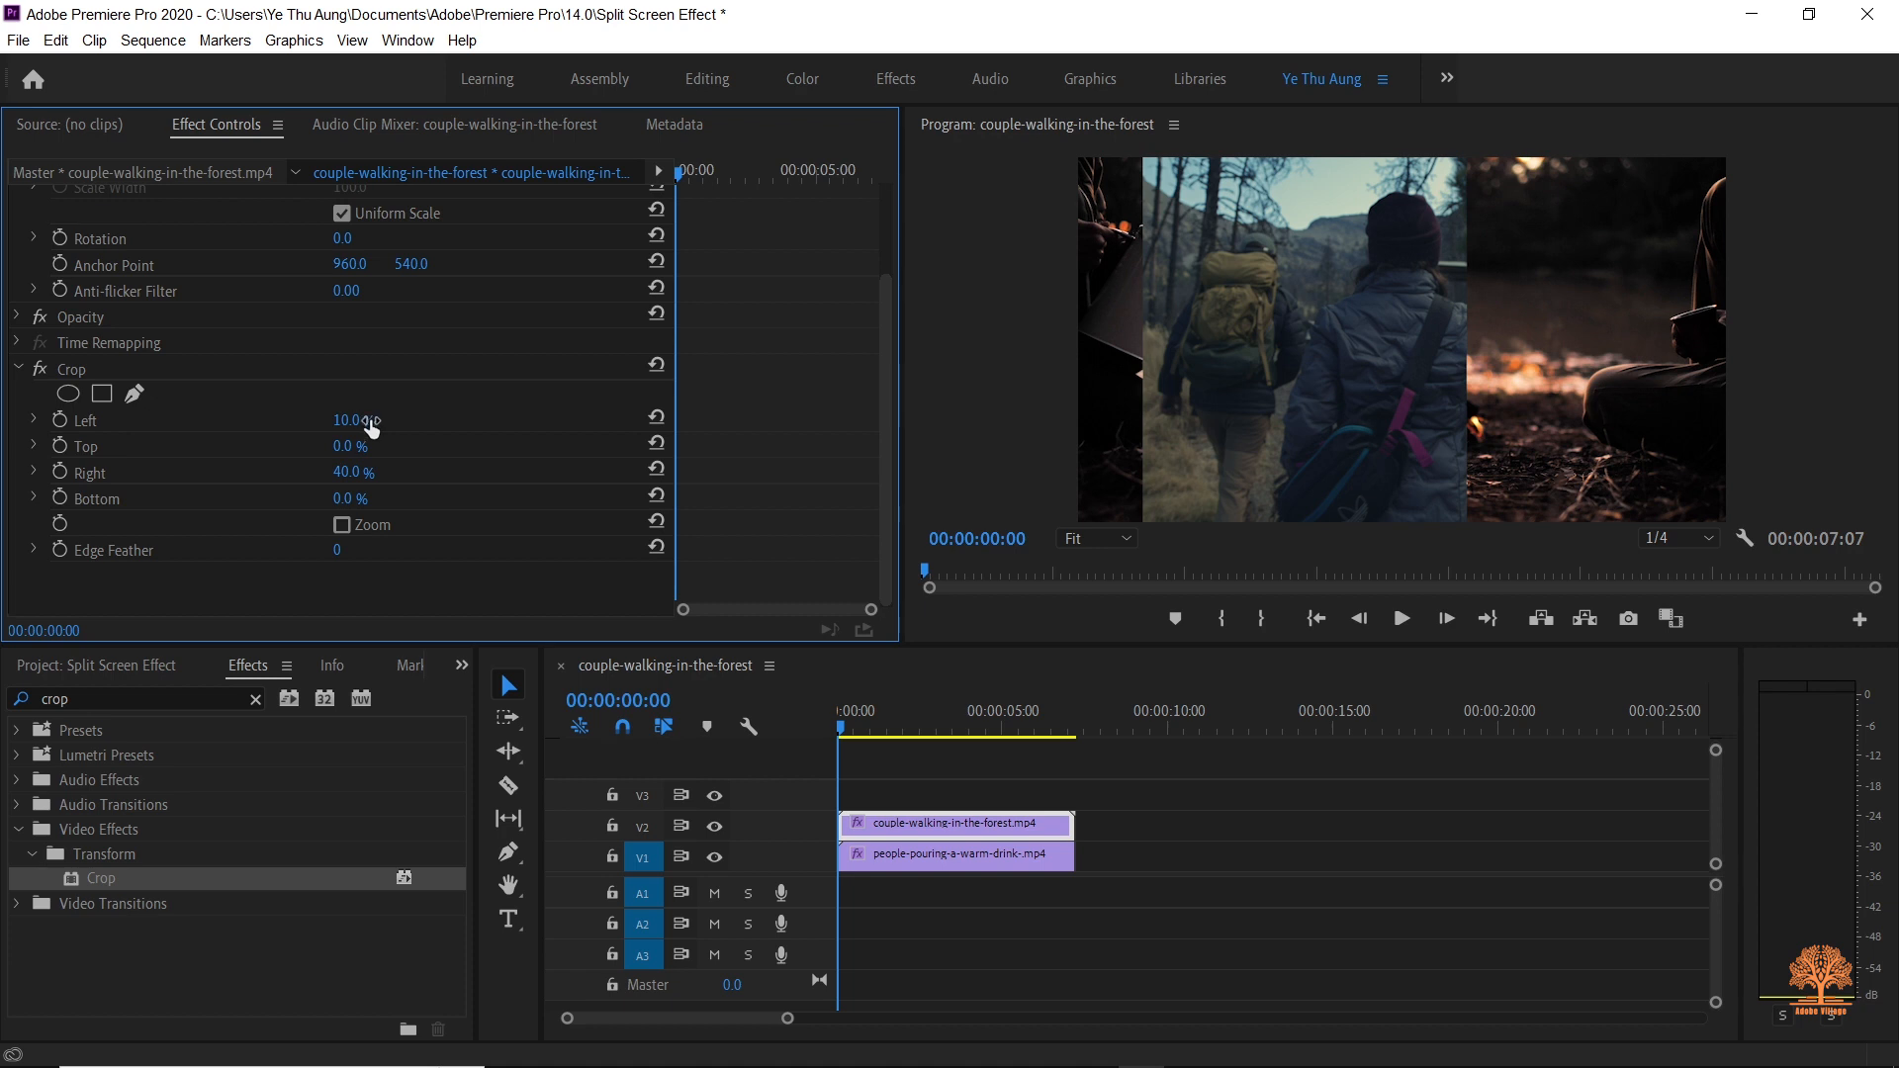
Step: Shift the forest clip to a horizontal position of 764 so it fills the left half of the frame
{"action": "left_click_drag", "start_coordinate": [882, 465], "coordinate": [882, 322]}
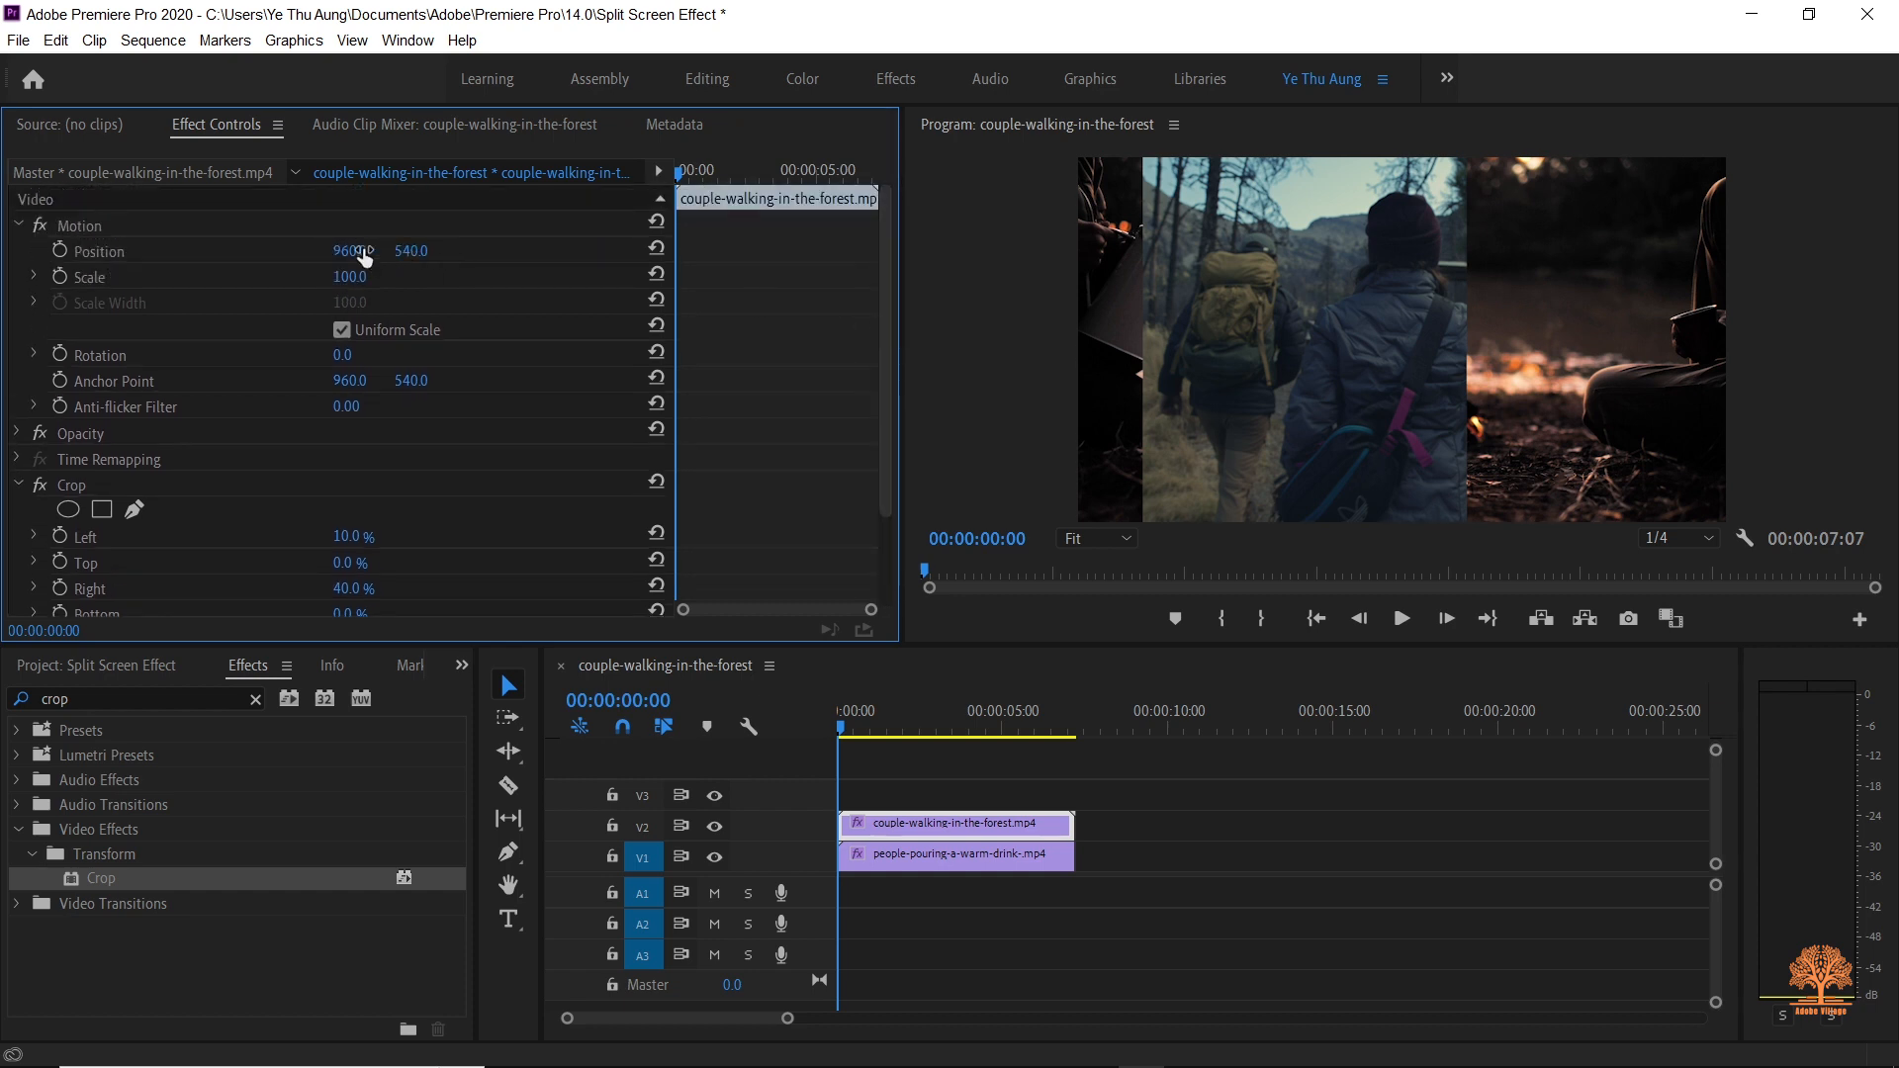
{"action": "left_click_drag", "start_coordinate": [358, 252], "coordinate": [296, 252]}
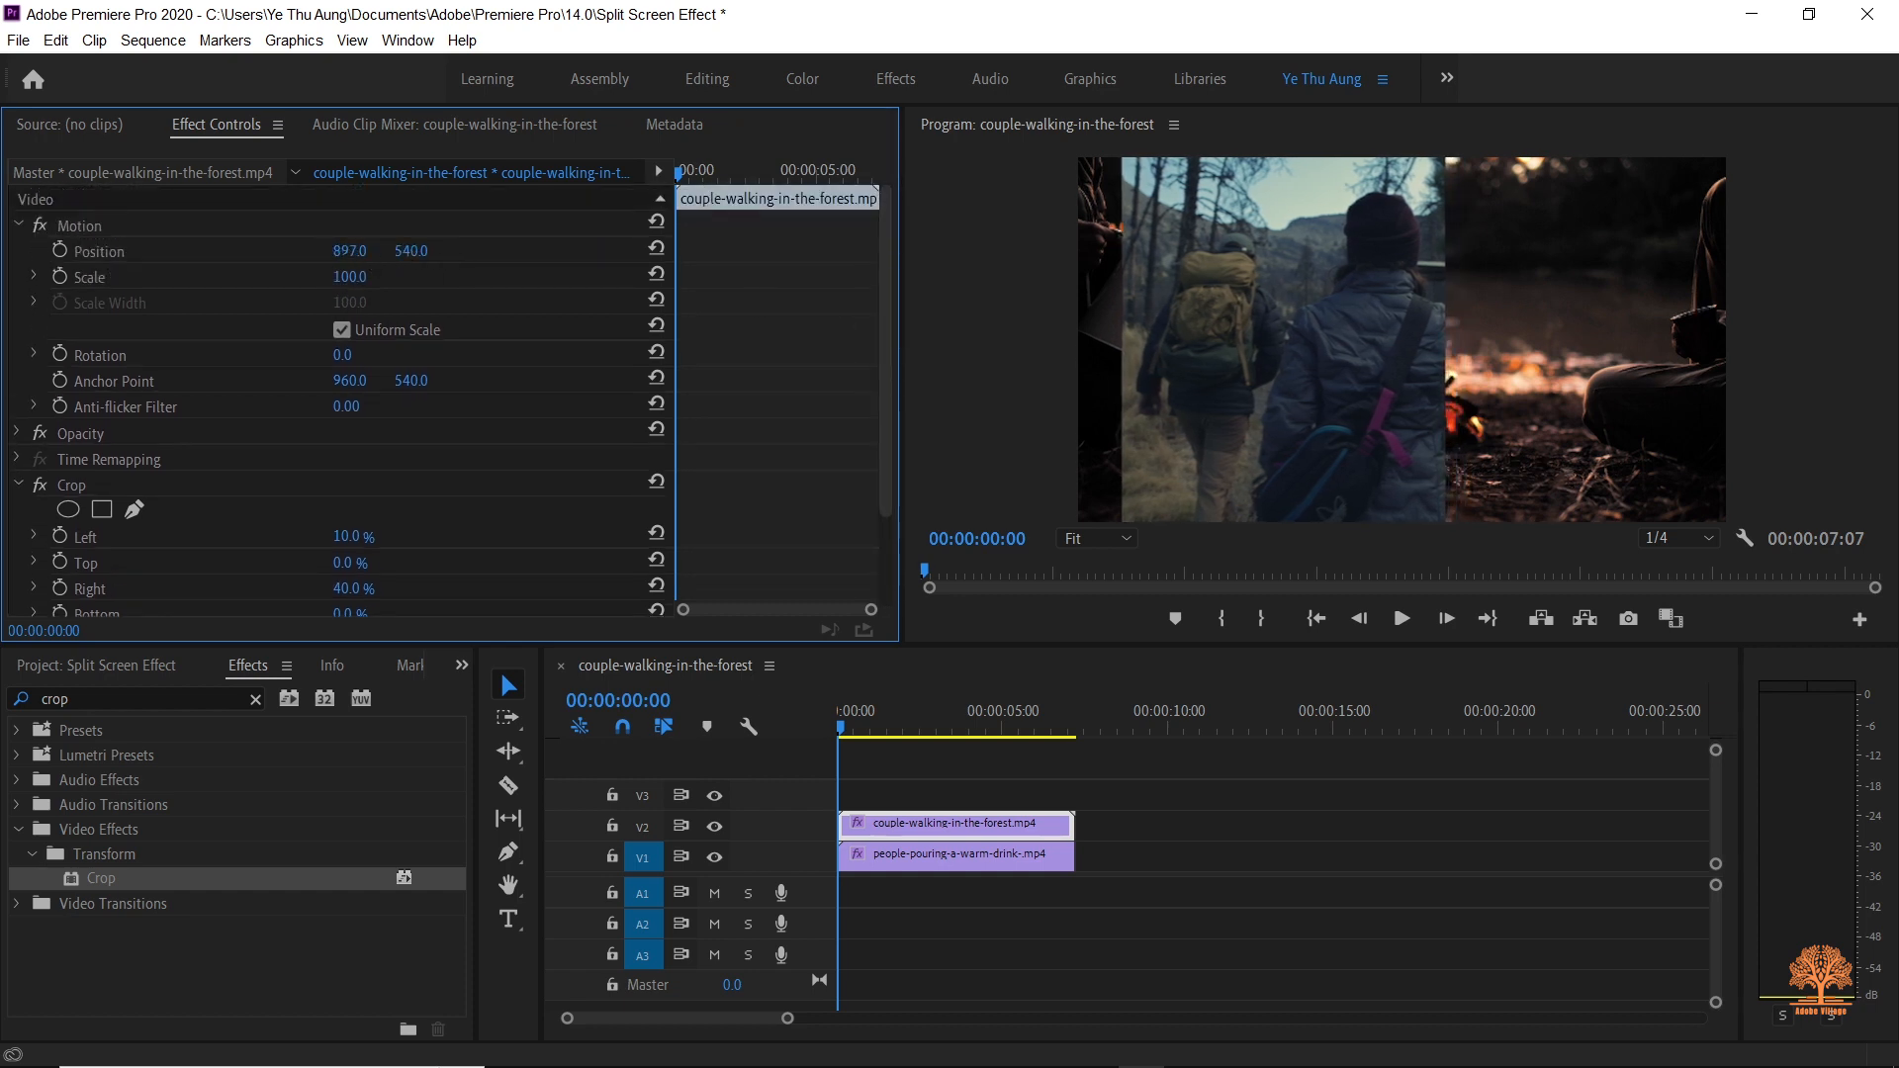
{"action": "left_click_drag", "start_coordinate": [296, 252], "coordinate": [915, 252]}
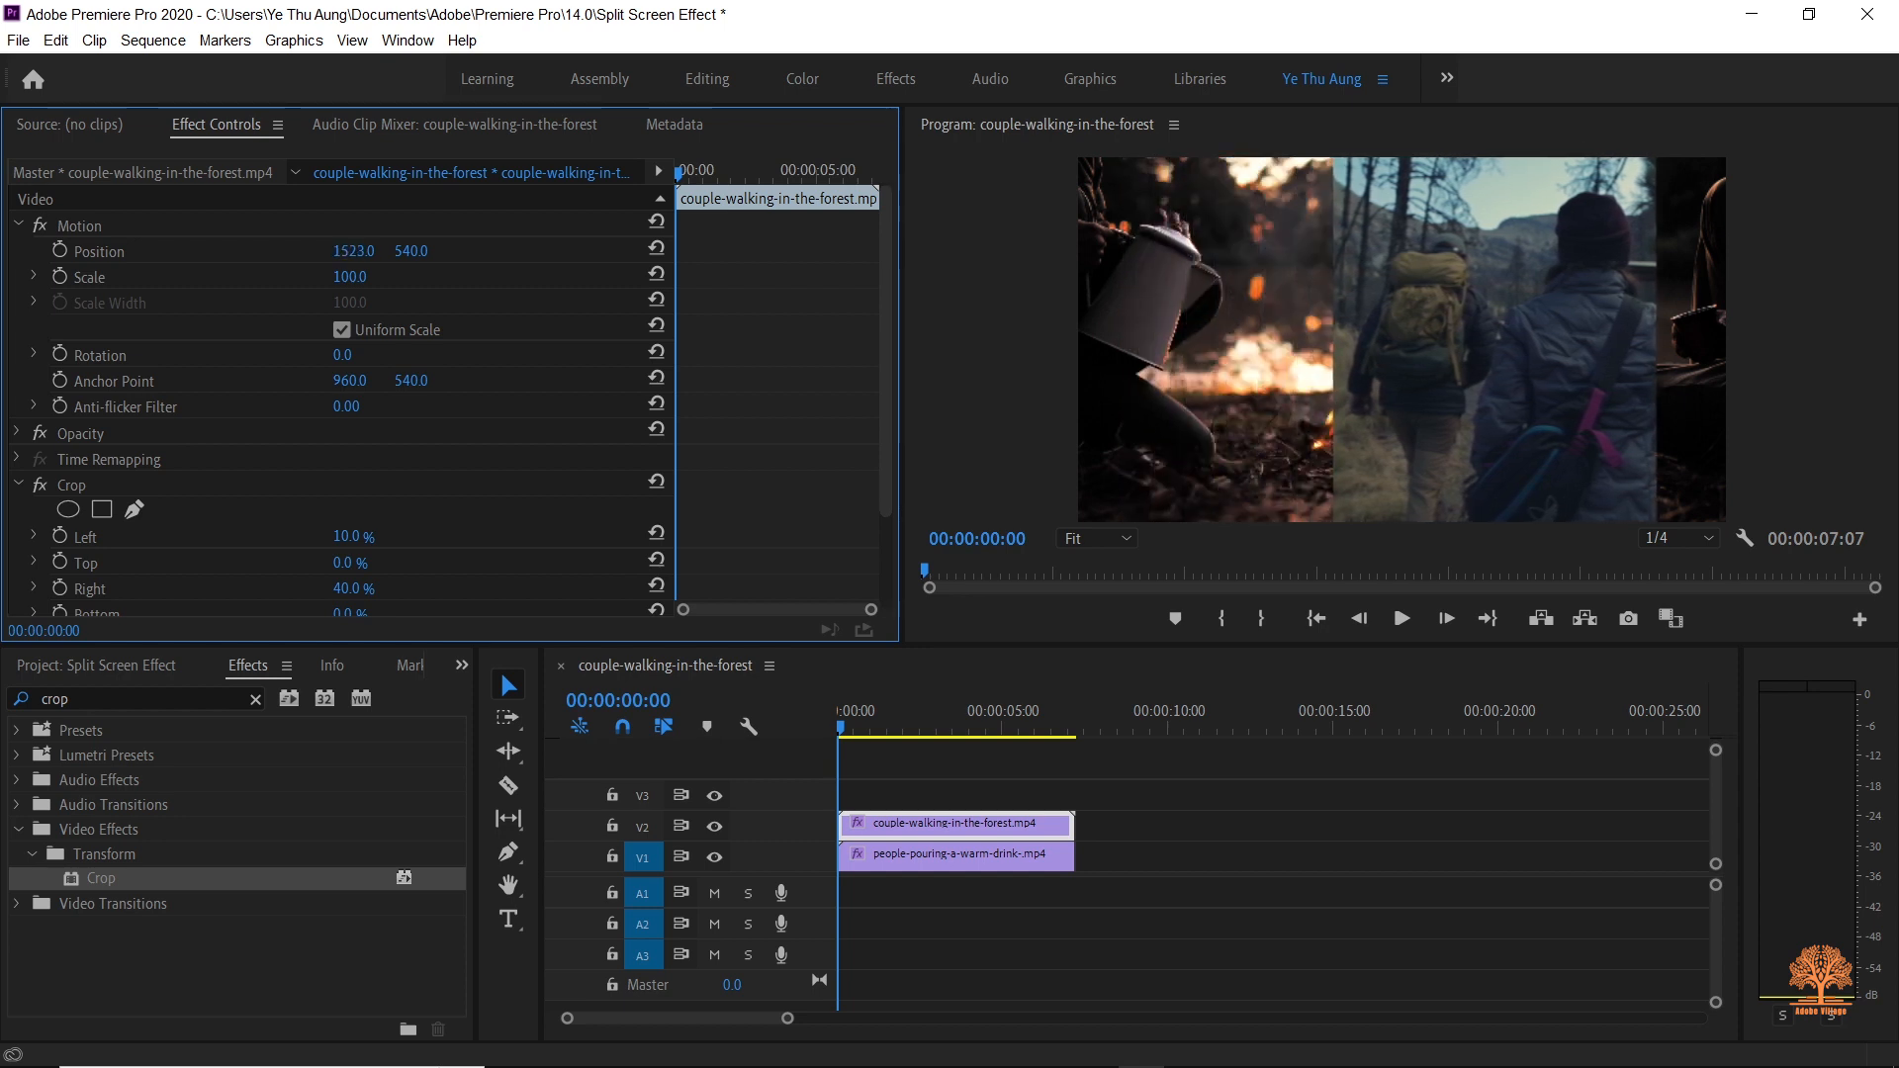
{"action": "left_click_drag", "start_coordinate": [915, 252], "coordinate": [164, 252]}
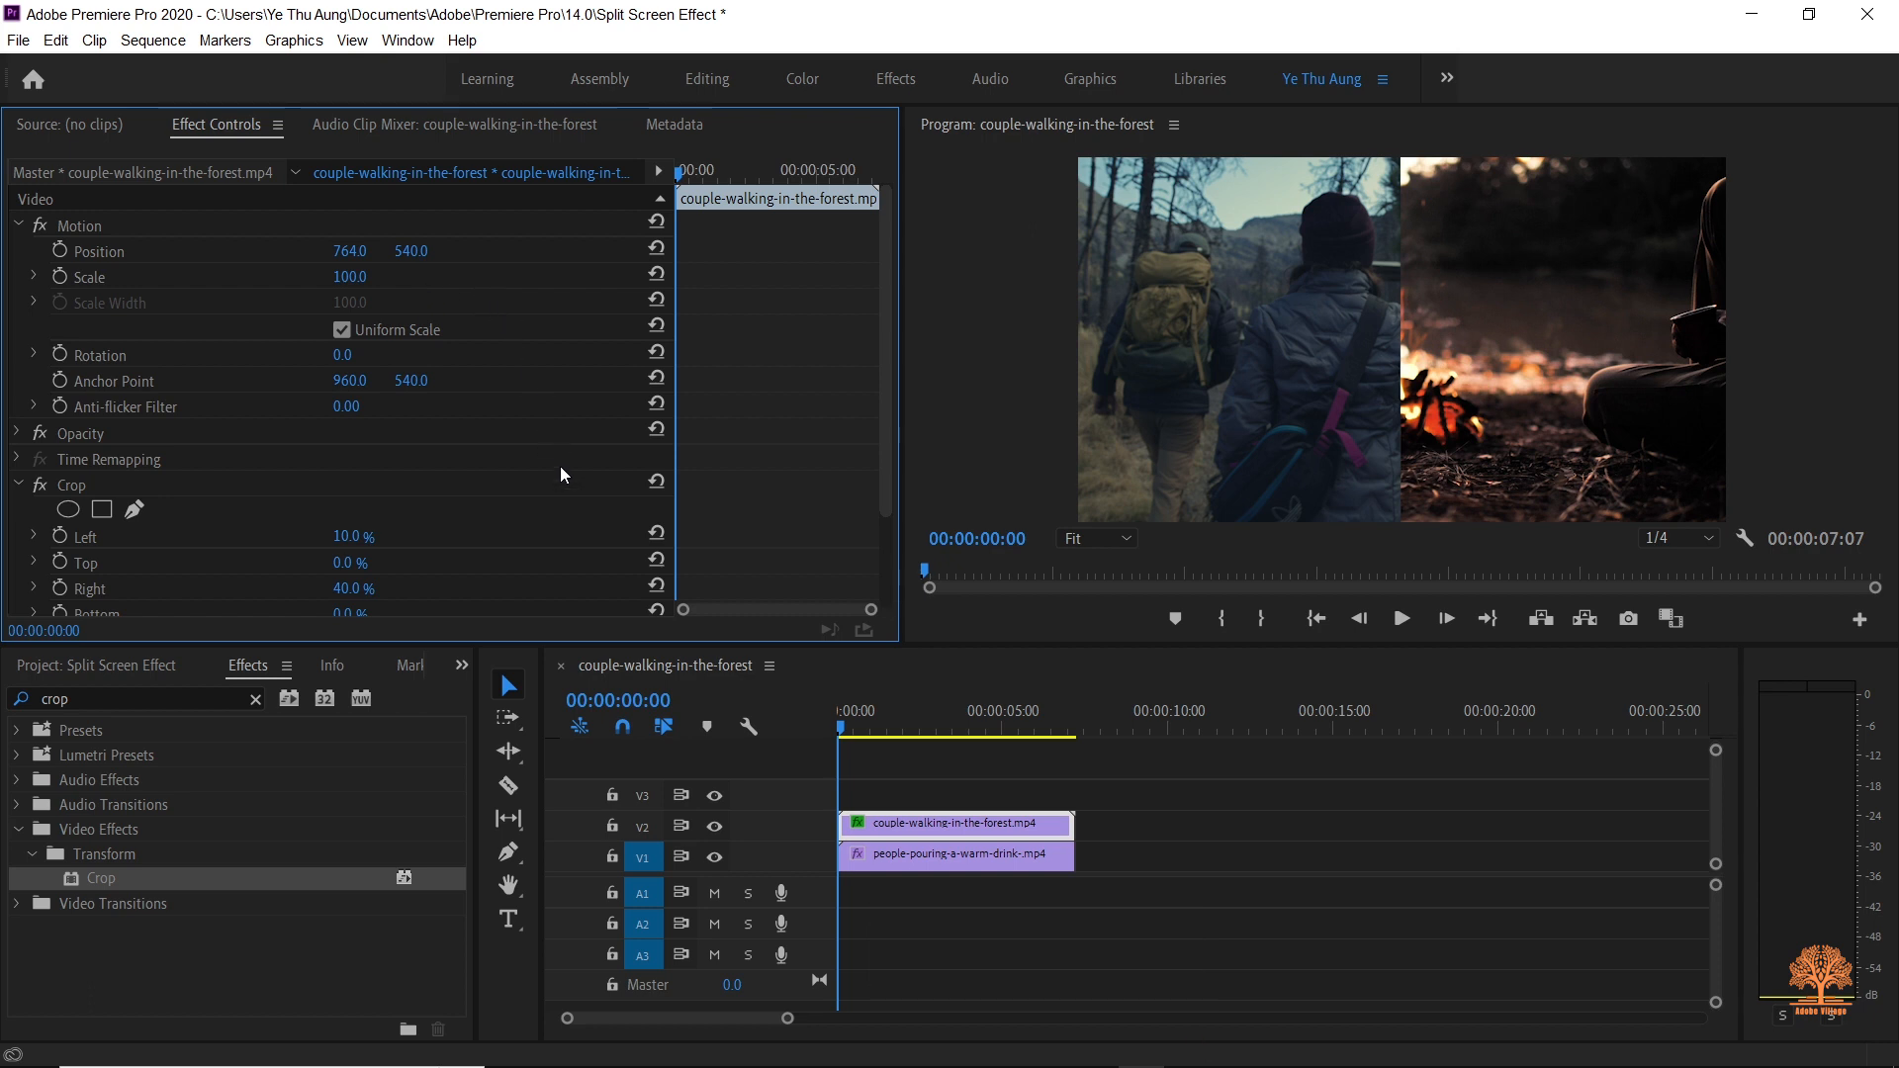
Step: Crop the campfire clip on V1 by 25% on its left side and 25% on its right side
{"action": "left_click", "coordinate": [888, 856]}
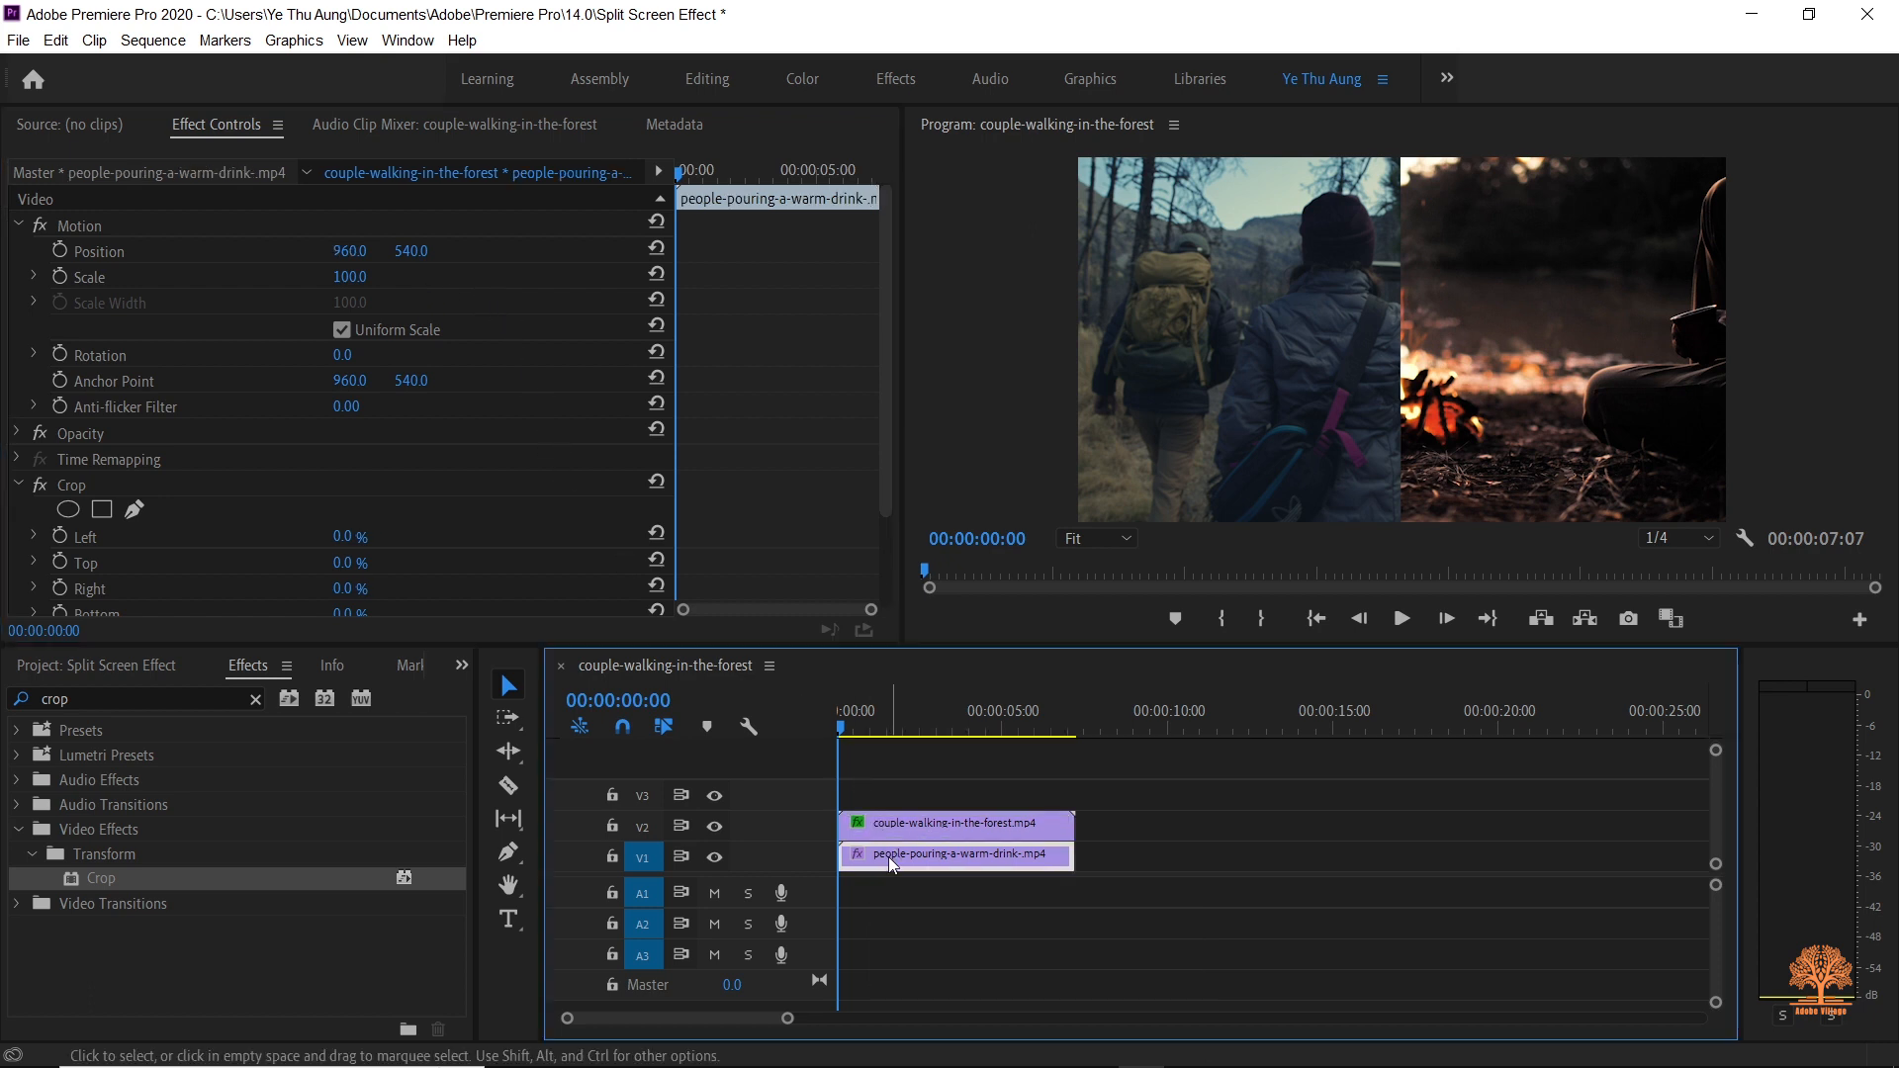
{"action": "left_click_drag", "start_coordinate": [882, 496], "coordinate": [663, 552]}
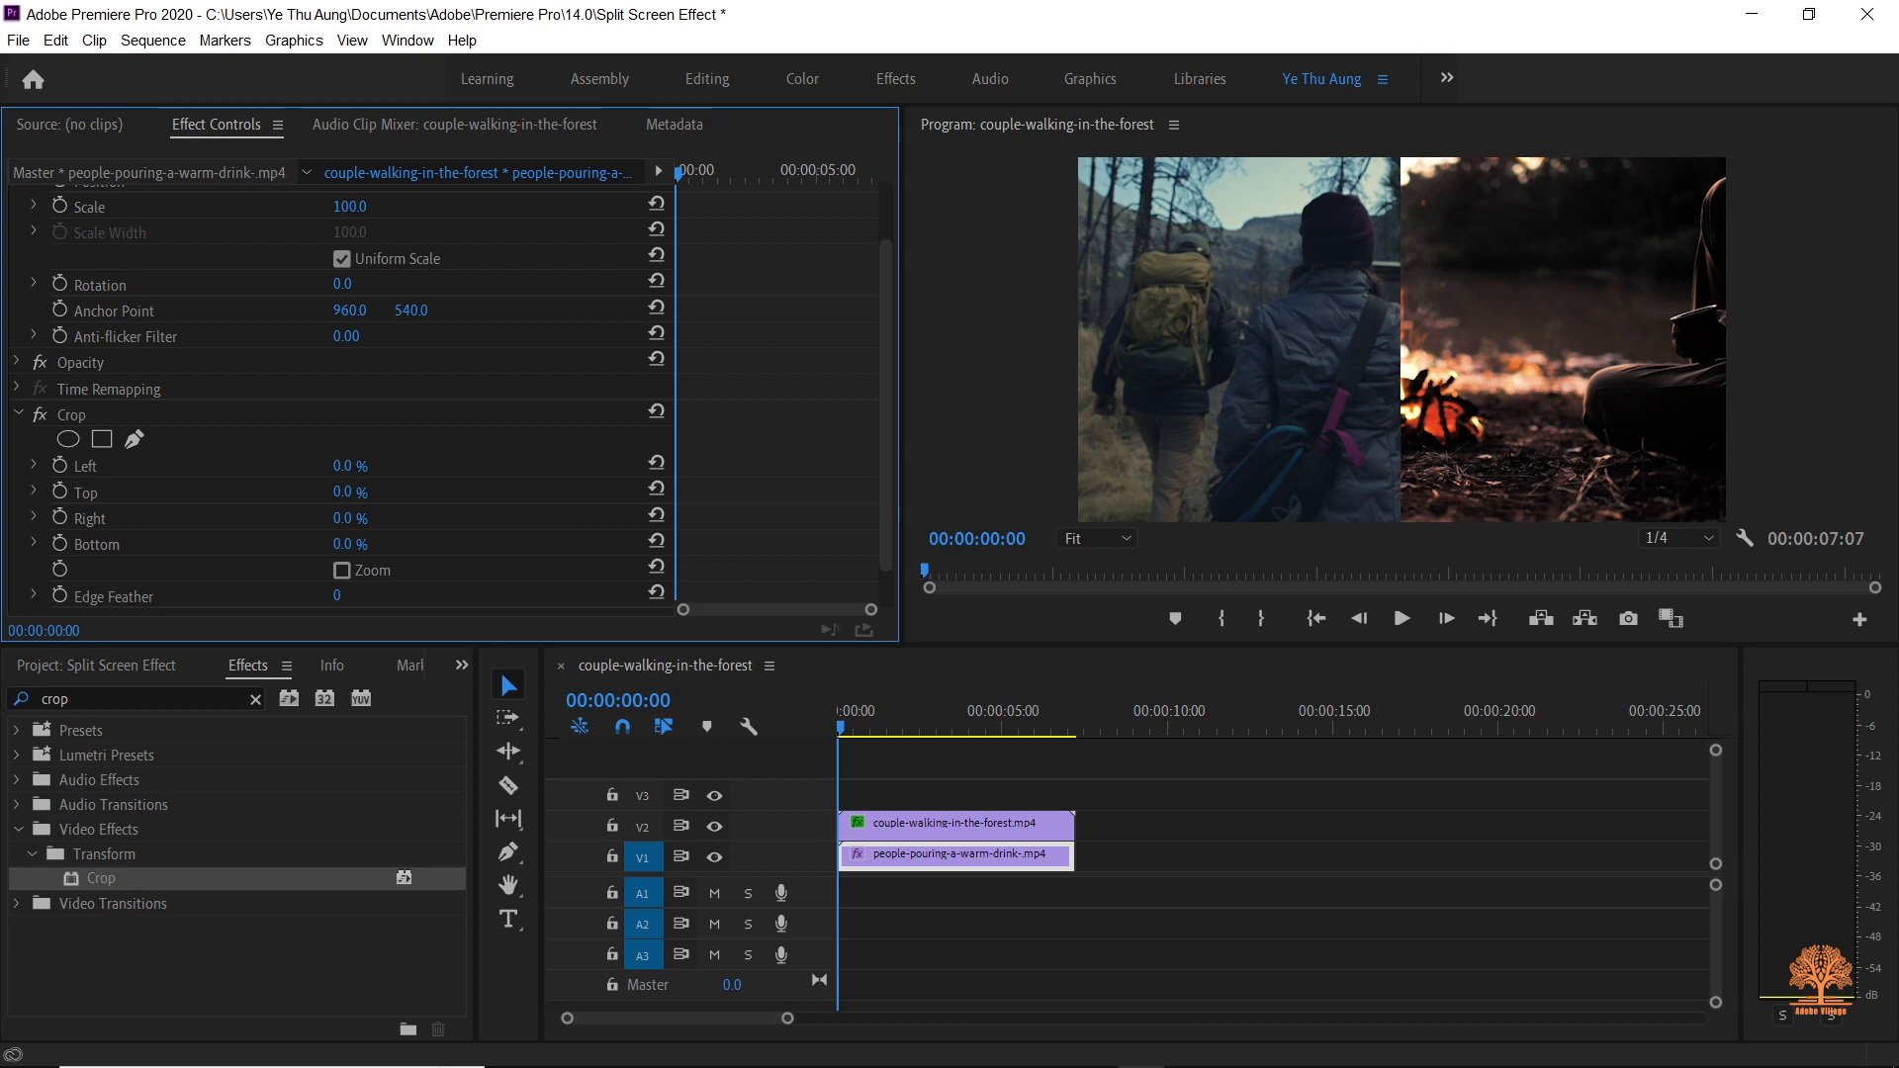
{"action": "left_click", "coordinate": [367, 461]}
{"action": "type", "text": "25"}
{"action": "key", "text": "Return"}
{"action": "left_click", "coordinate": [367, 516]}
{"action": "key", "text": "BackSpace"}
{"action": "type", "text": "25"}
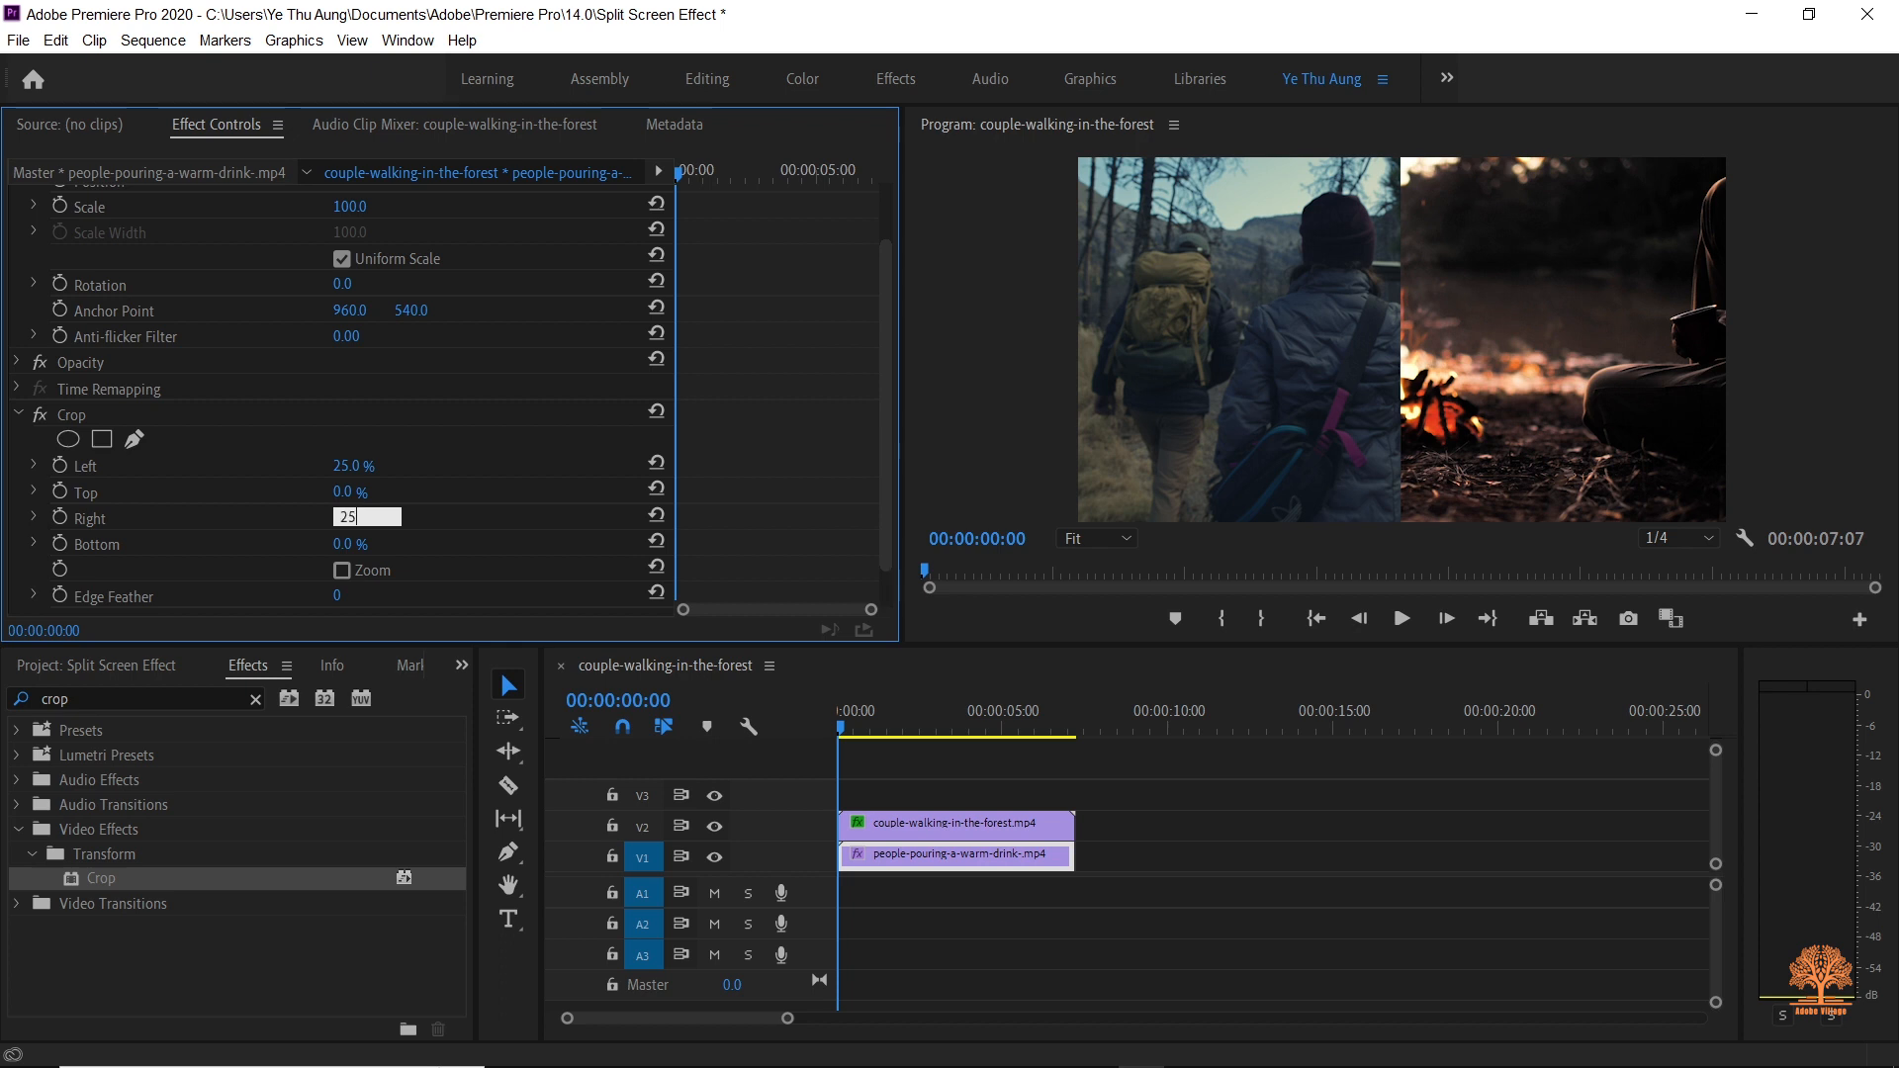
{"action": "key", "text": "Return"}
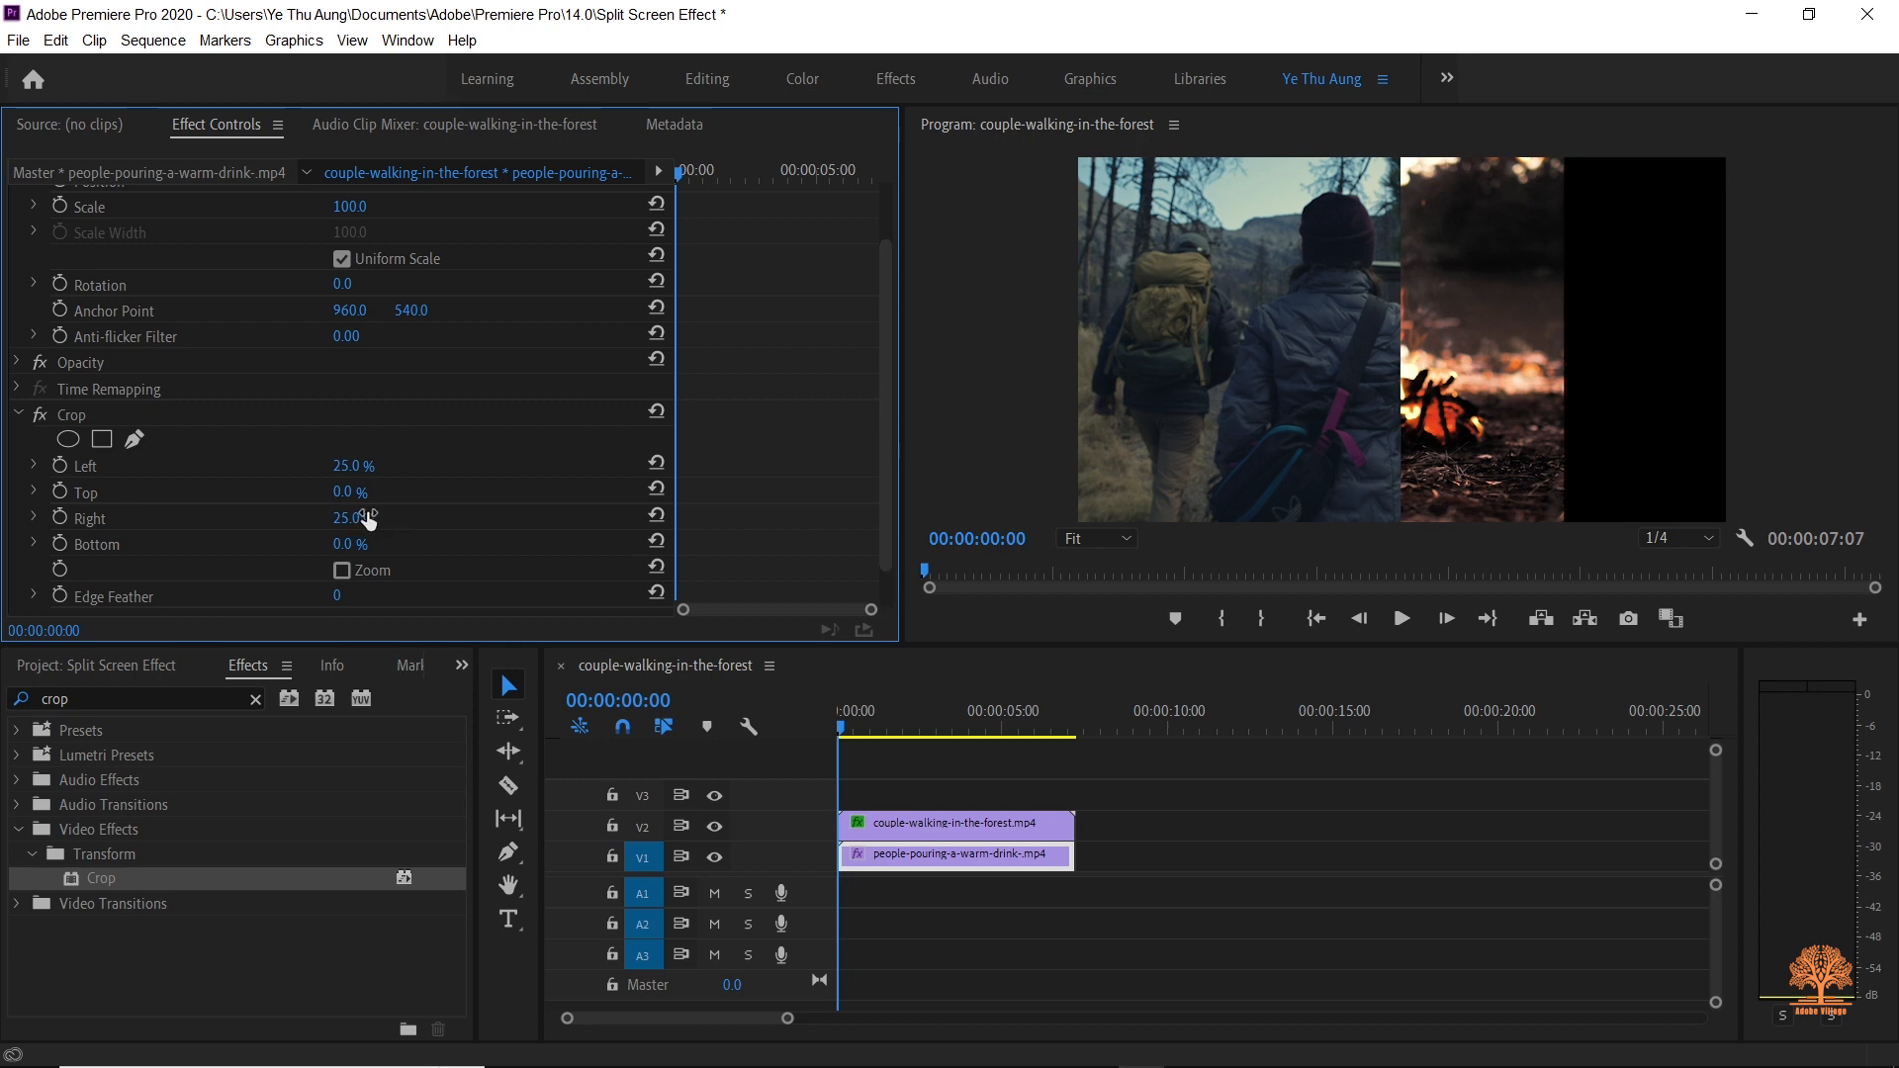
Step: Try a left crop of 65% on the campfire clip and set it back to 25%
{"action": "left_click", "coordinate": [339, 467]}
{"action": "type", "text": "65"}
{"action": "key", "text": "Return"}
{"action": "left_click_drag", "start_coordinate": [368, 466], "coordinate": [356, 467]}
{"action": "left_click", "coordinate": [368, 465]}
{"action": "type", "text": "25"}
{"action": "key", "text": "Return"}
Step: Shift the campfire clip to a horizontal position of 1441, then briefly play the split screen and return to the start
{"action": "left_click_drag", "start_coordinate": [881, 396], "coordinate": [876, 305]}
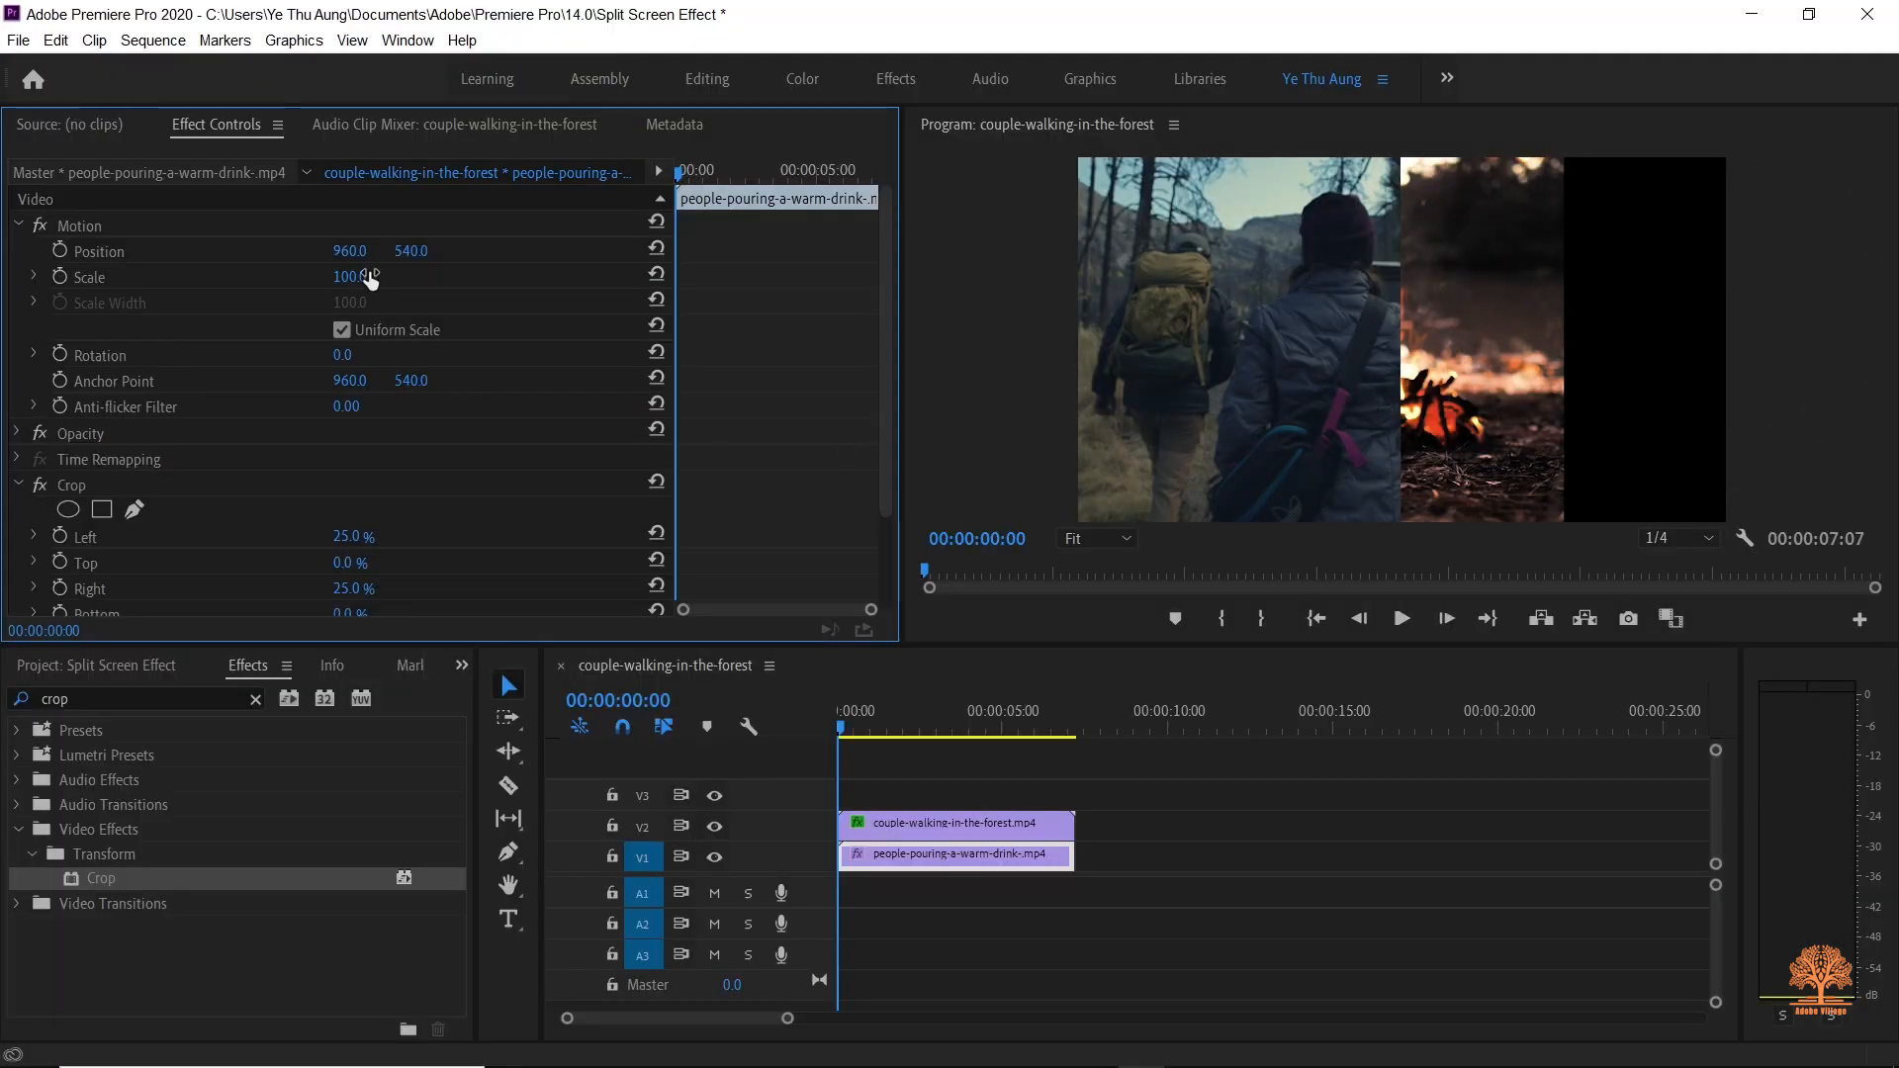
{"action": "left_click_drag", "start_coordinate": [354, 250], "coordinate": [829, 251]}
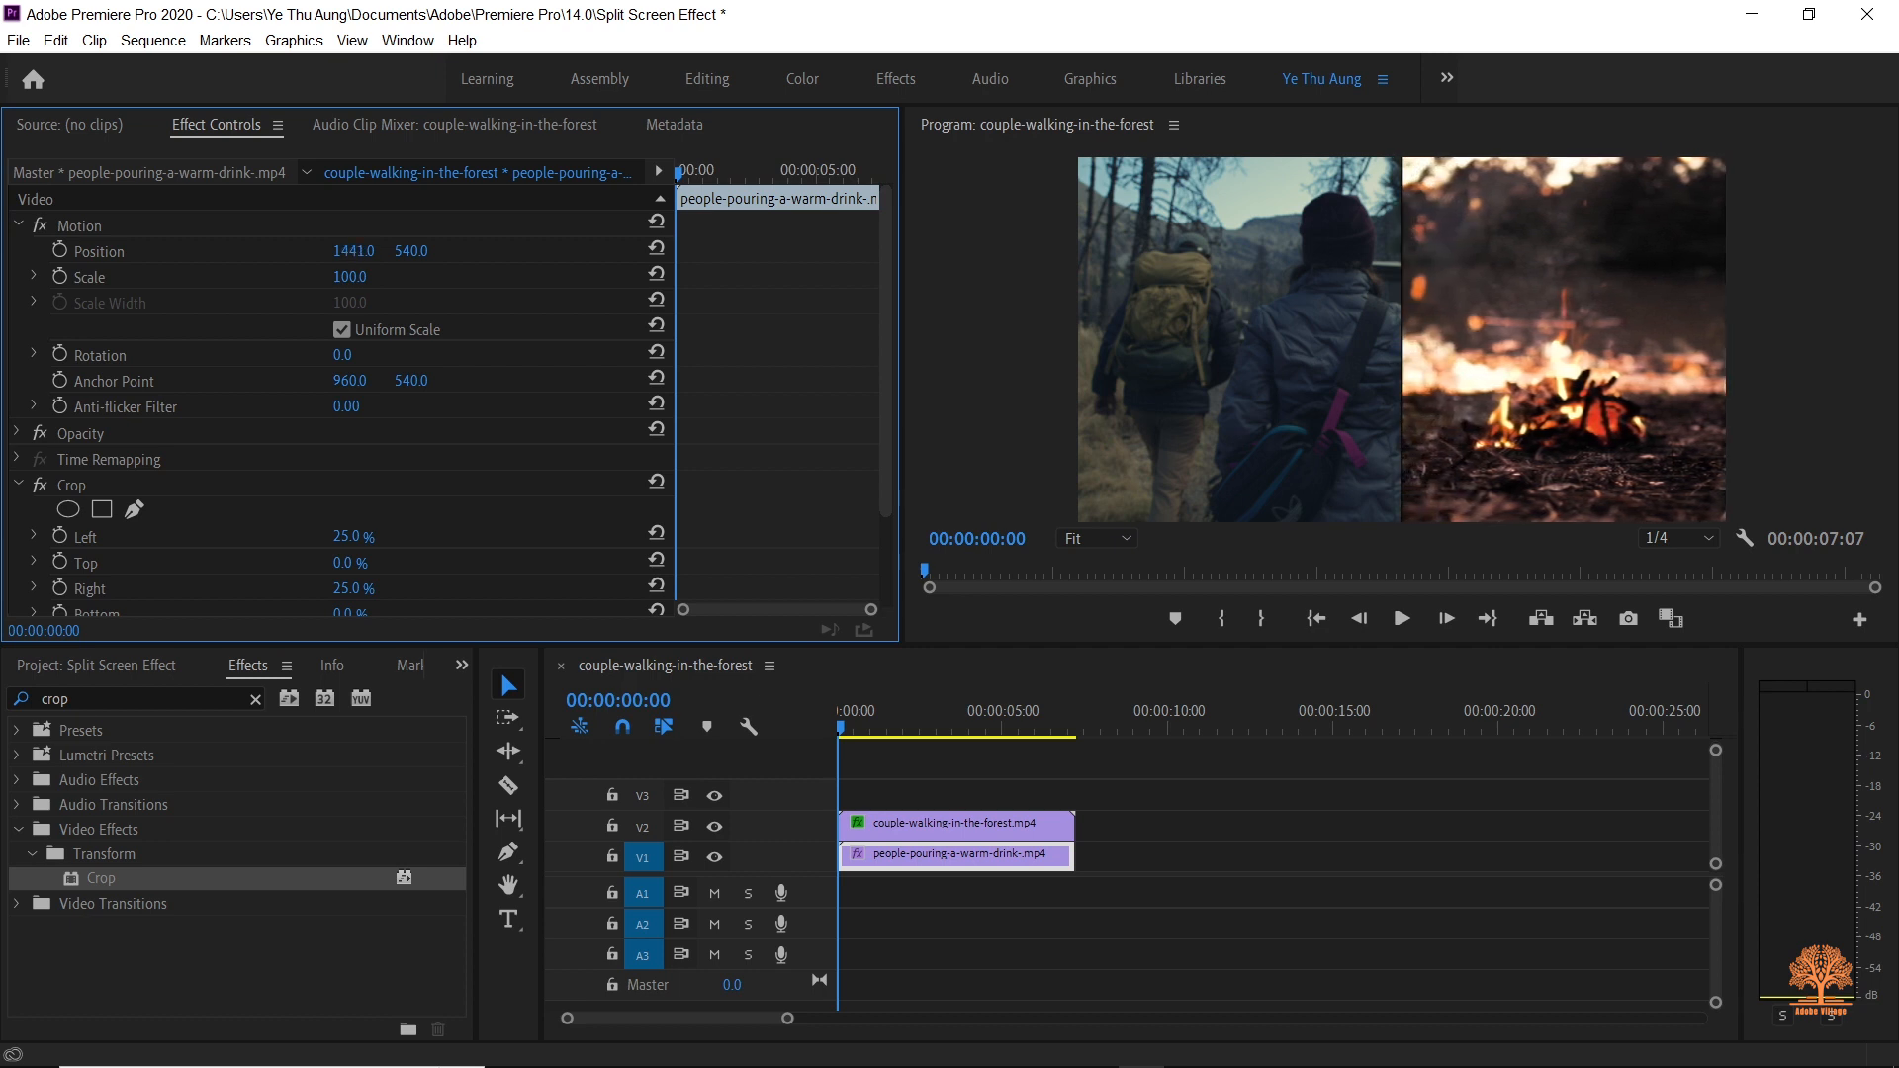
{"action": "left_click", "coordinate": [989, 360]}
{"action": "key", "text": "space"}
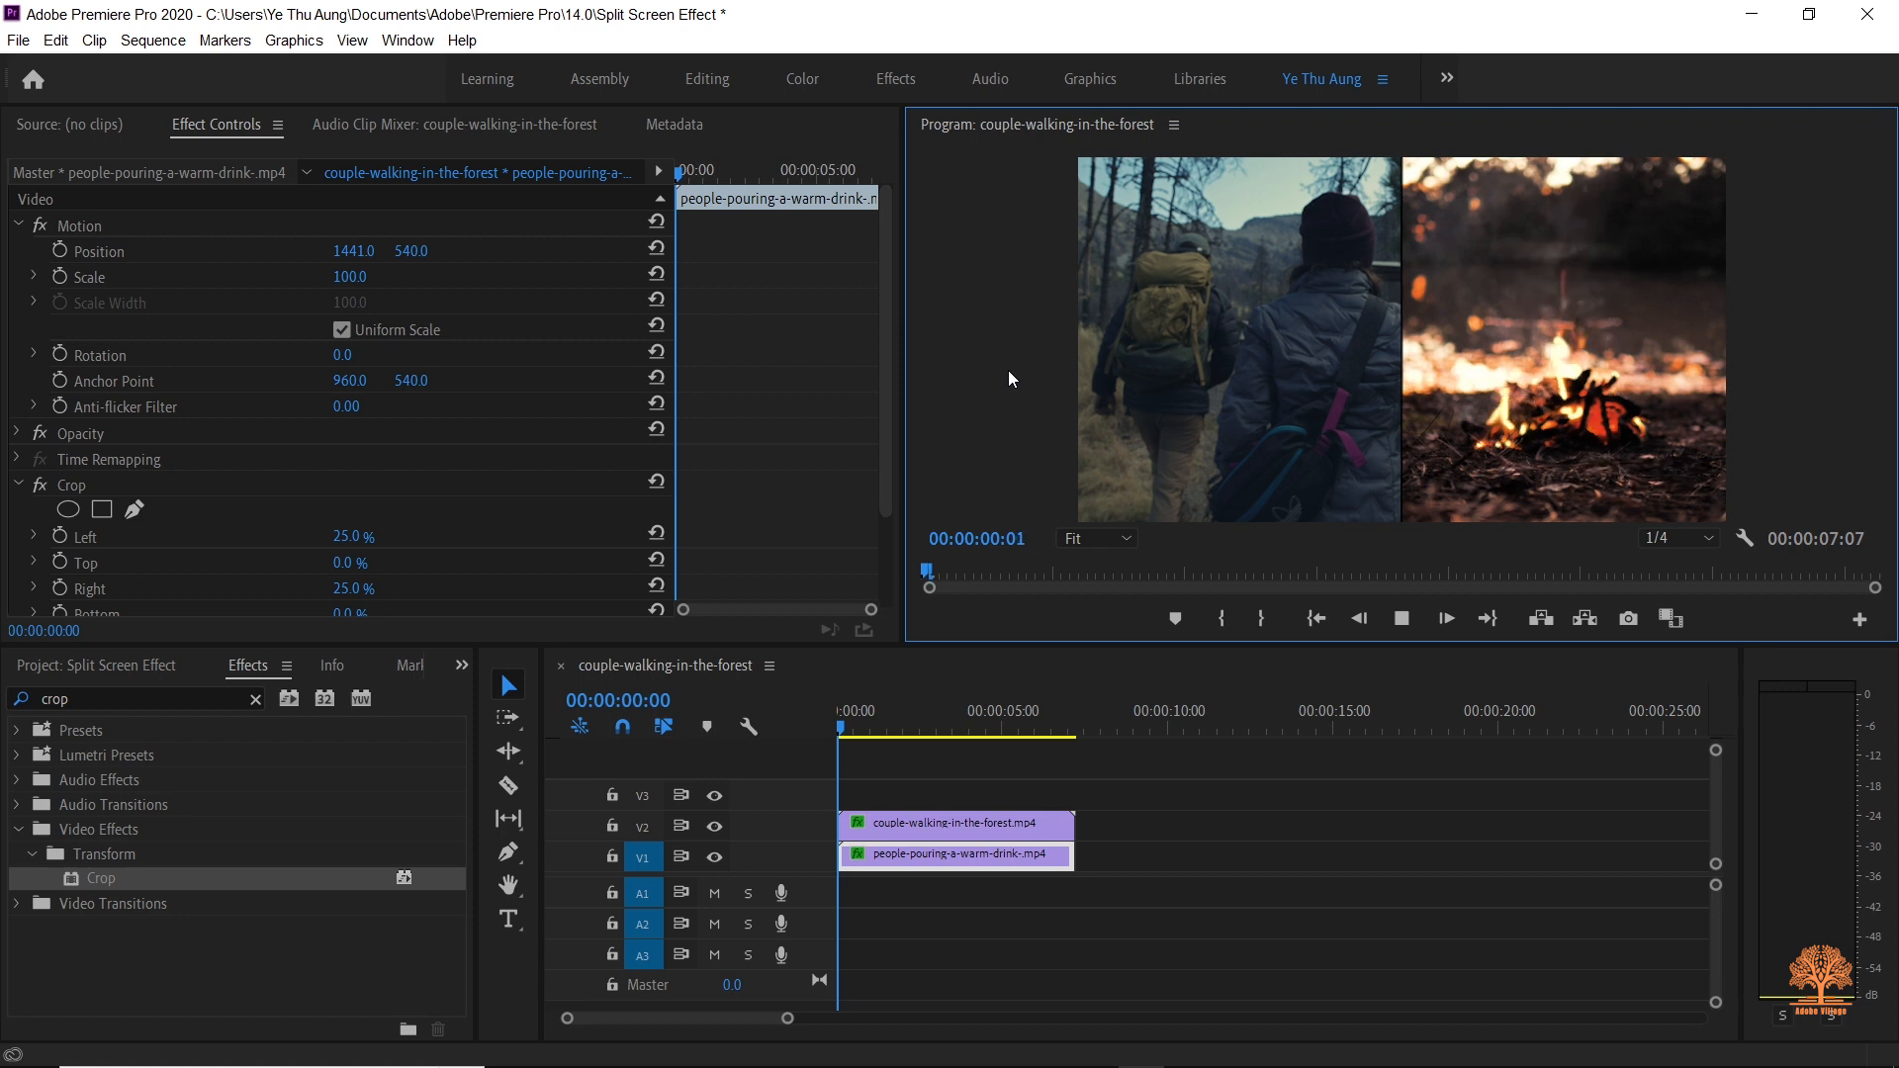
{"action": "key", "text": "space"}
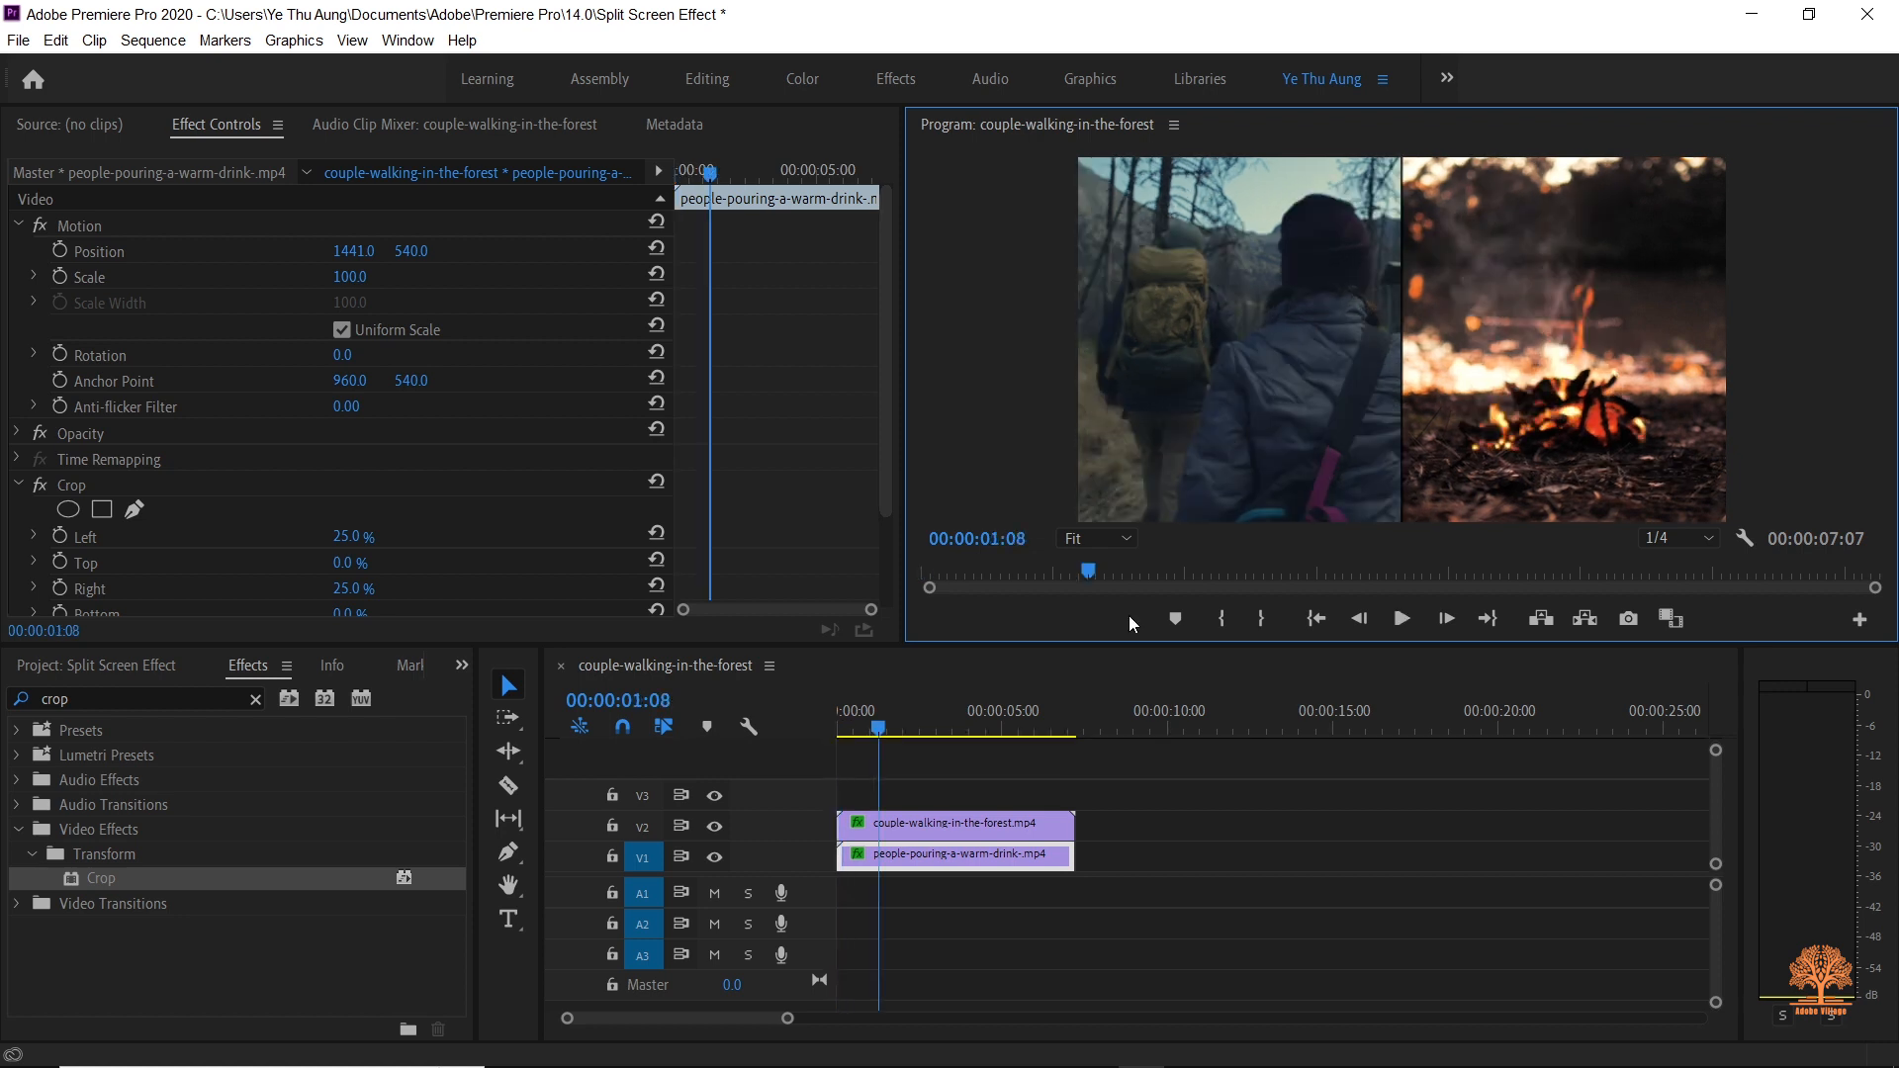
{"action": "left_click_drag", "start_coordinate": [1090, 572], "coordinate": [934, 584]}
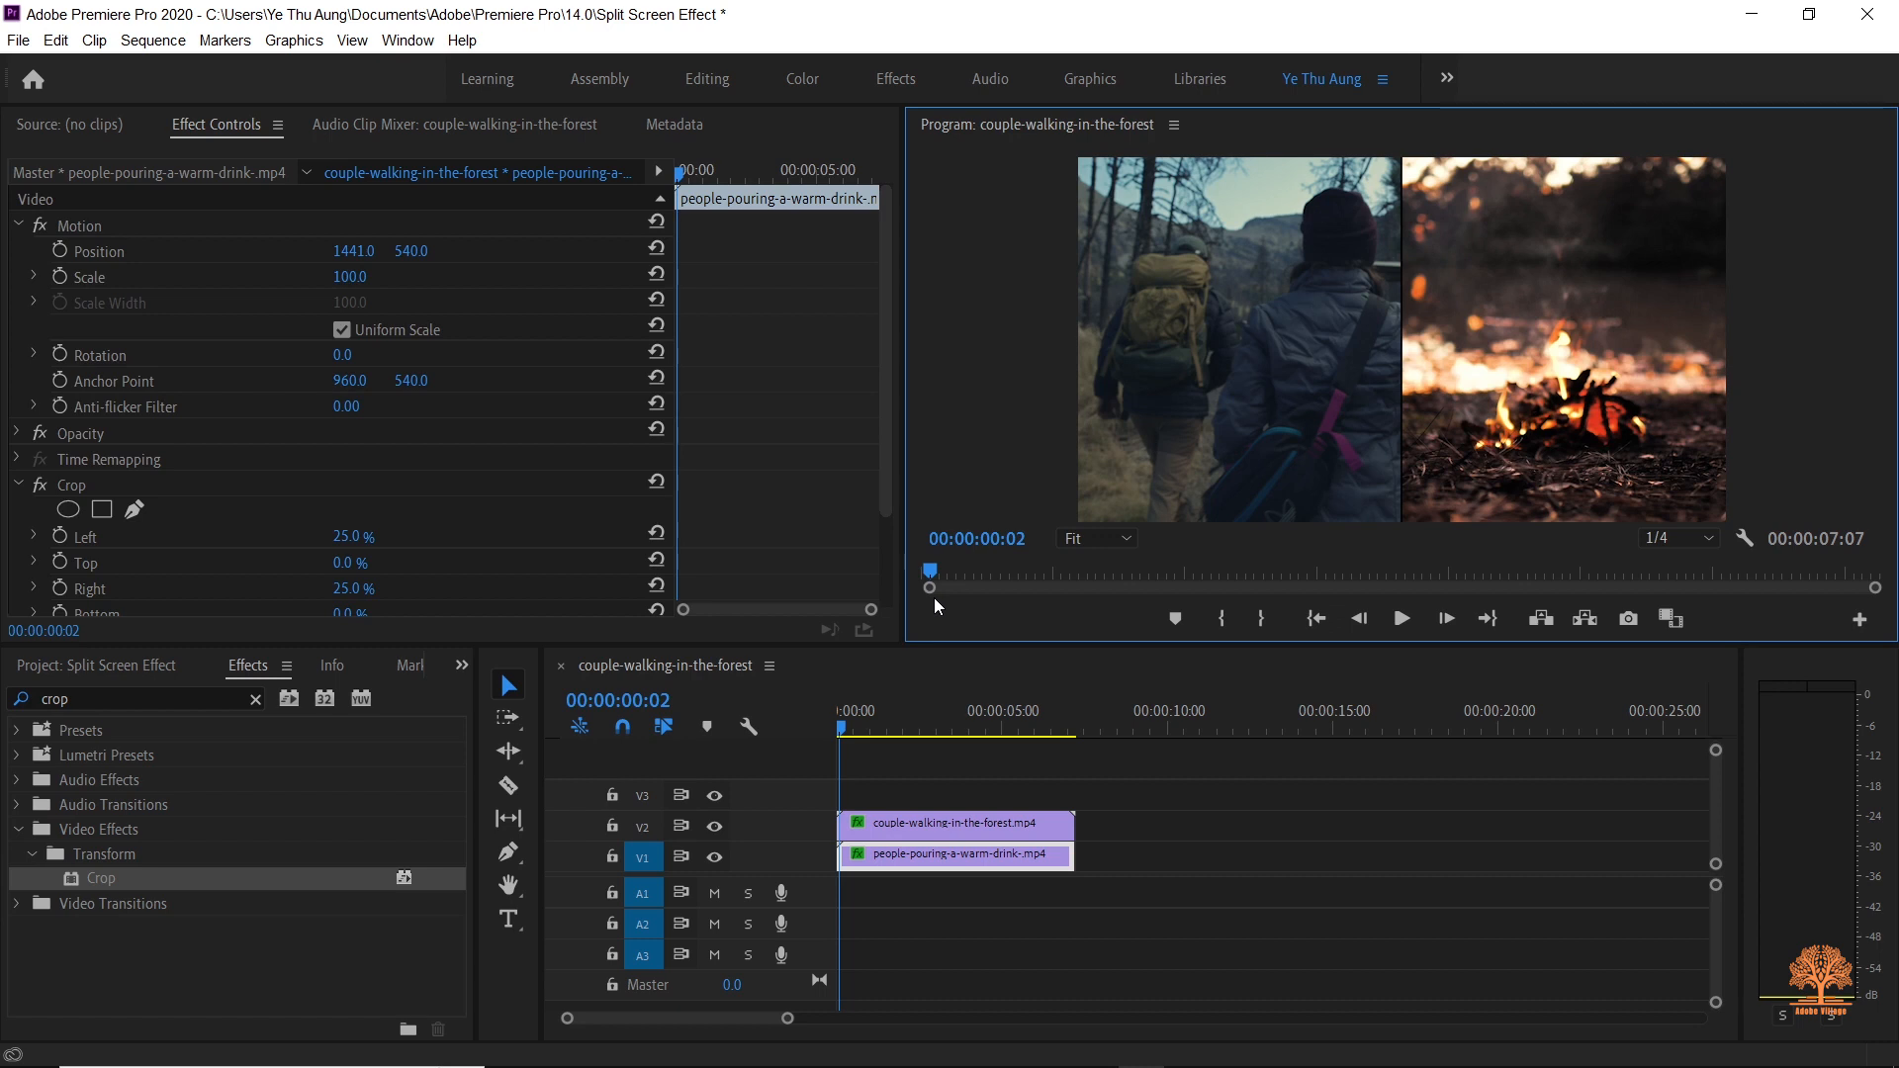
Step: Move the campfire clip from V1 up to V3 and inspect the gap between the two clips in an enlarged preview
{"action": "left_click_drag", "start_coordinate": [989, 864], "coordinate": [980, 805]}
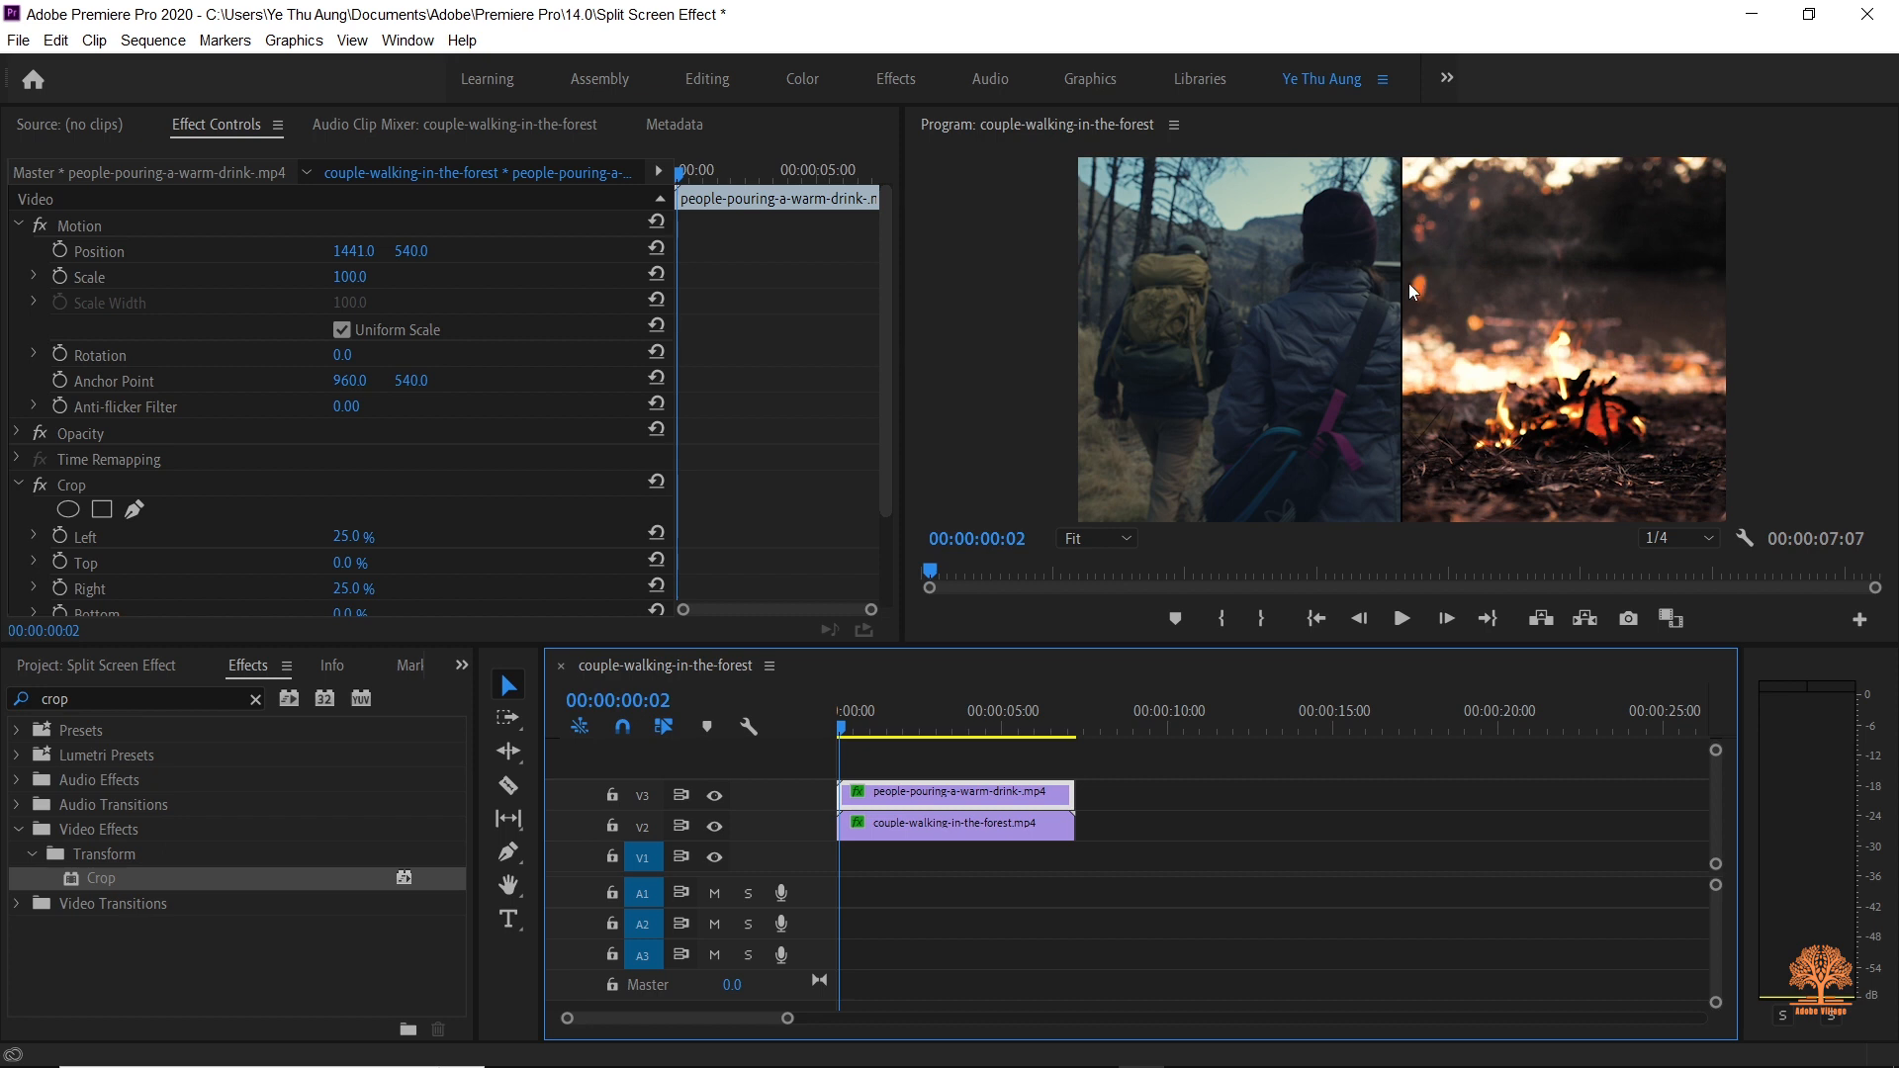
{"action": "left_click", "coordinate": [1058, 346]}
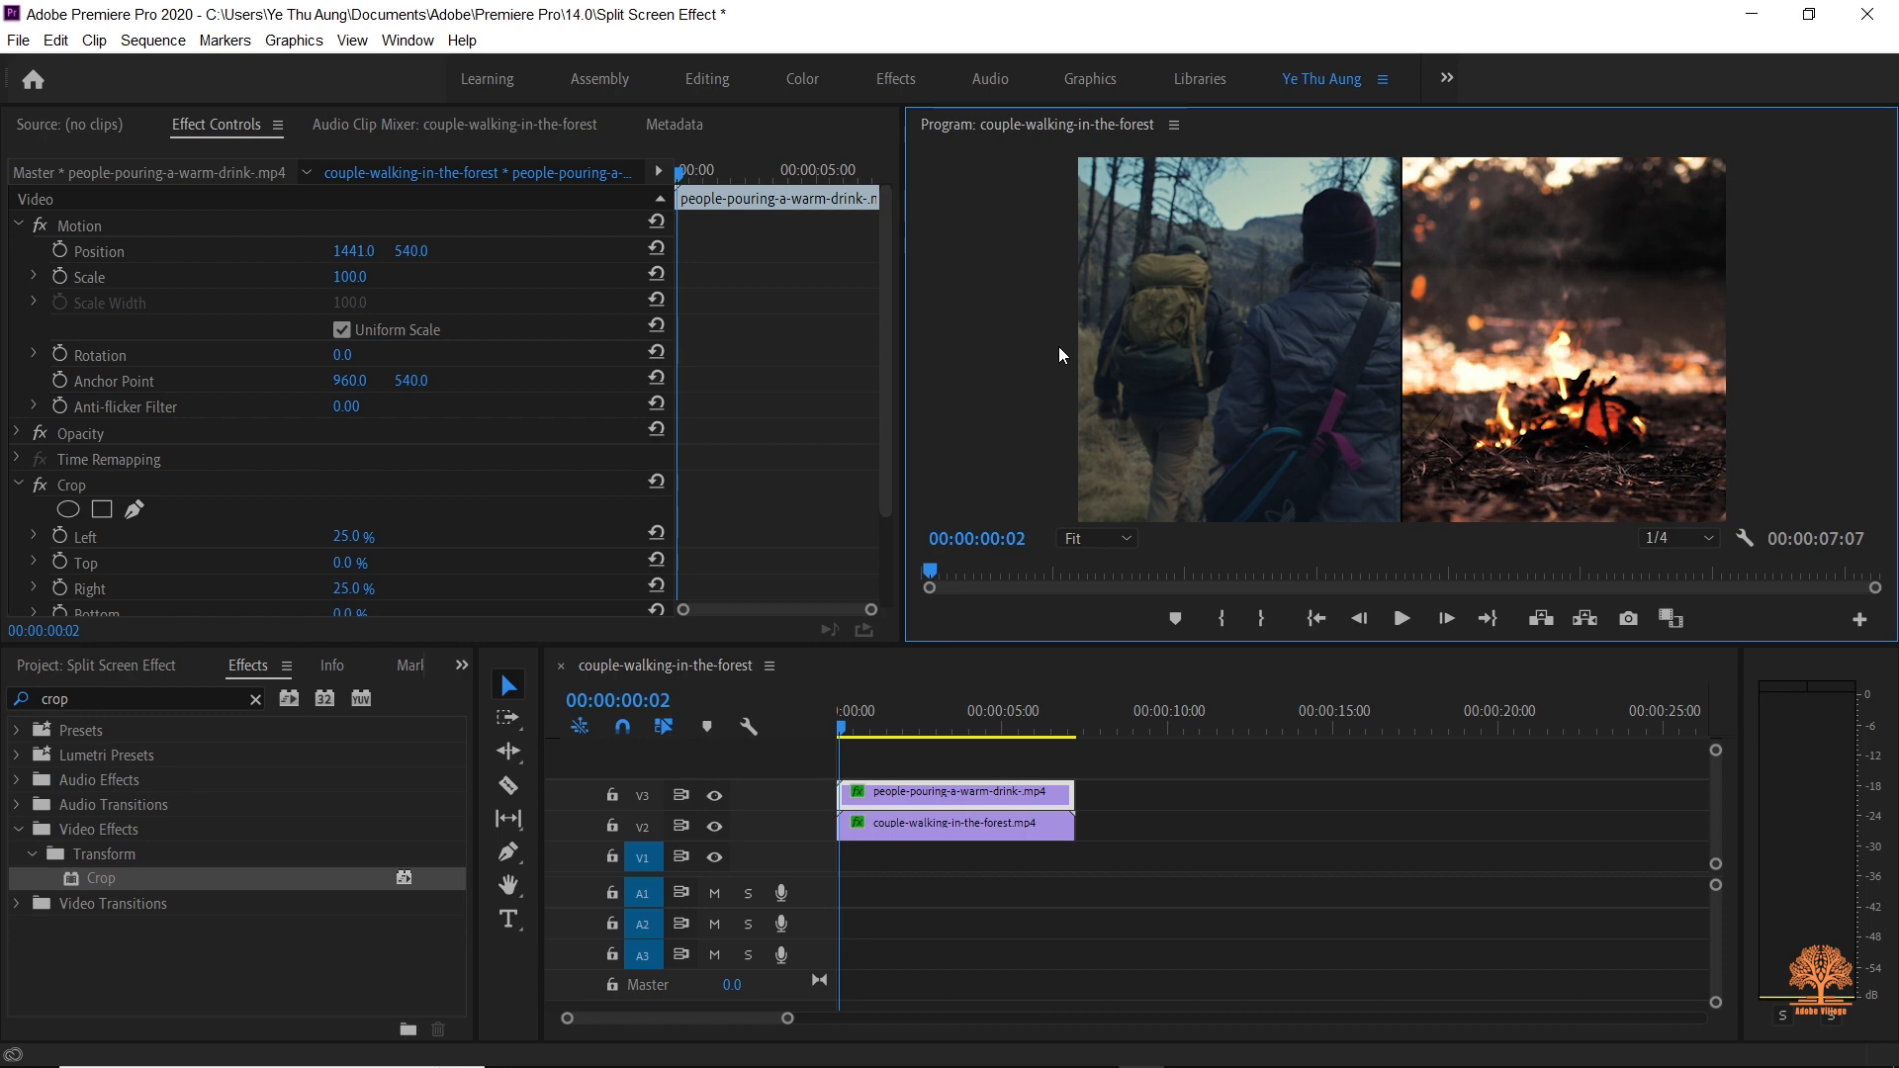
{"action": "key", "text": "grave"}
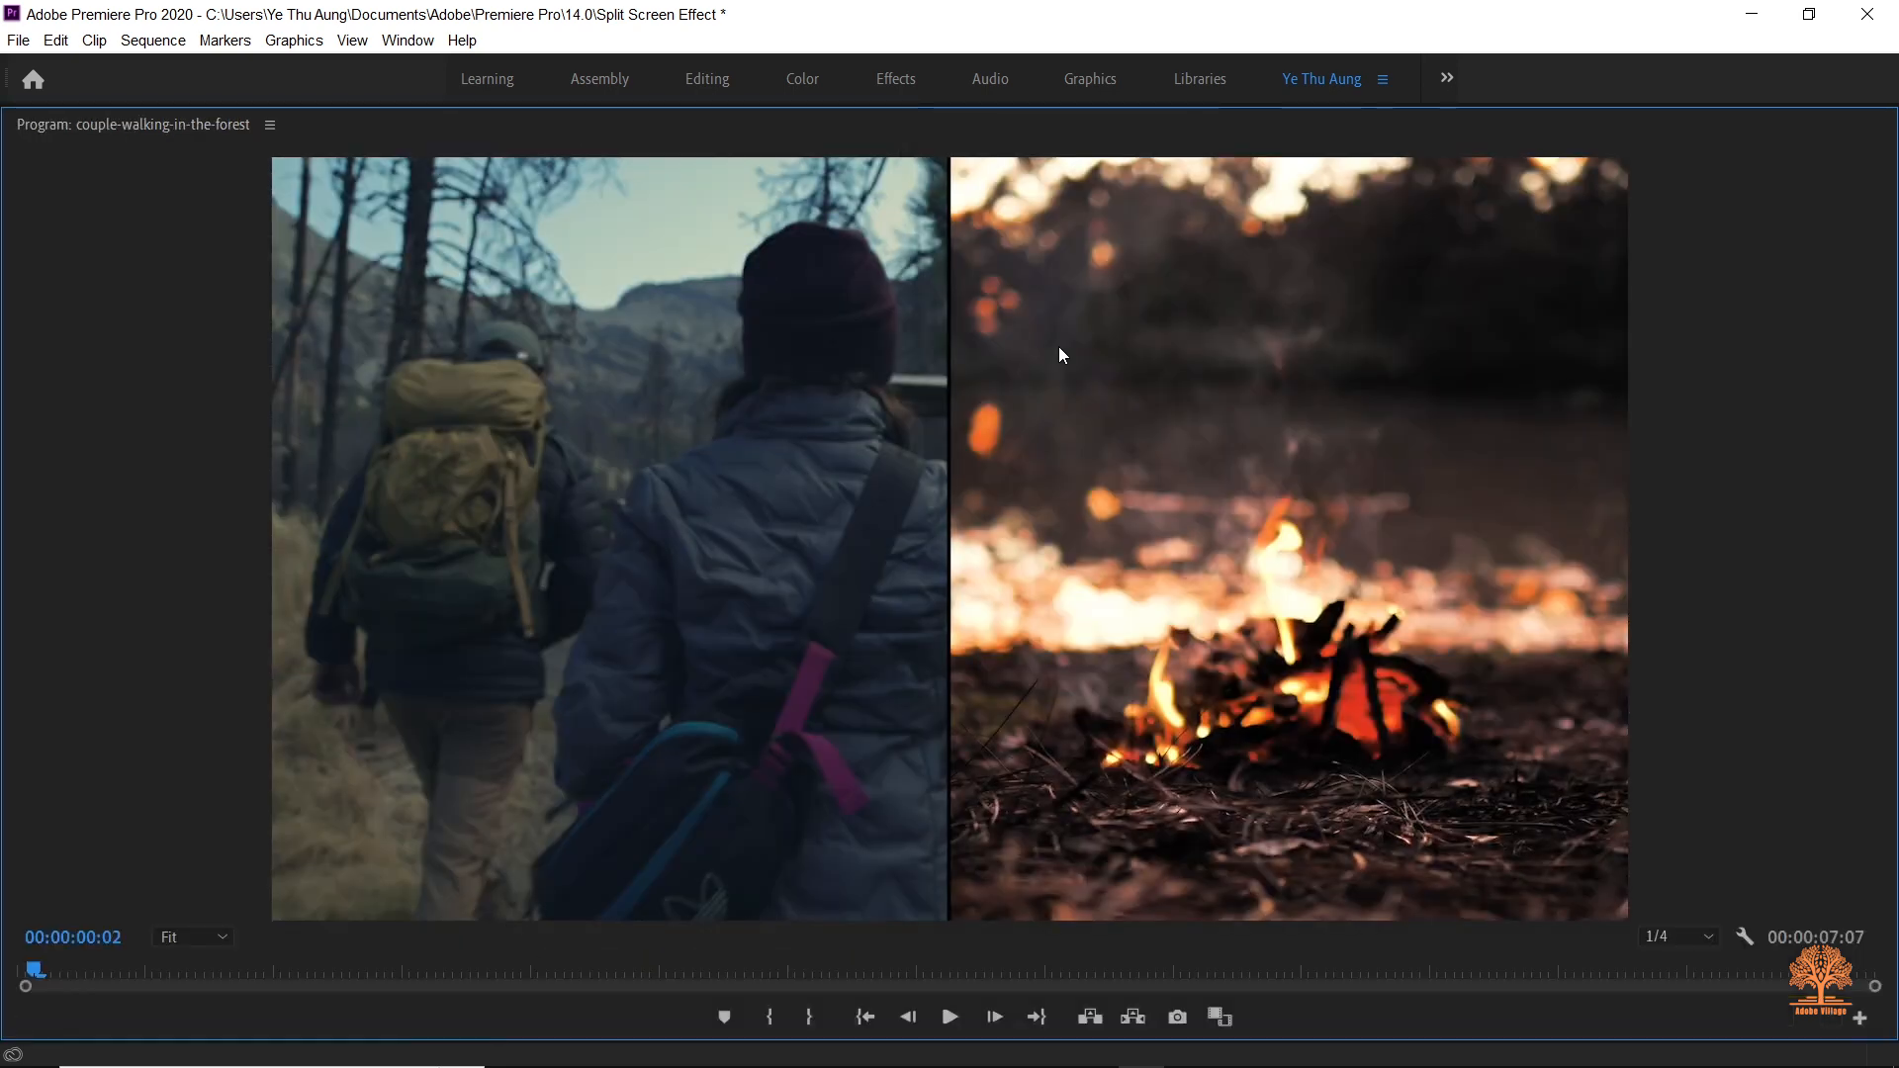
{"action": "key", "text": "grave"}
{"action": "key", "text": "shift+7"}
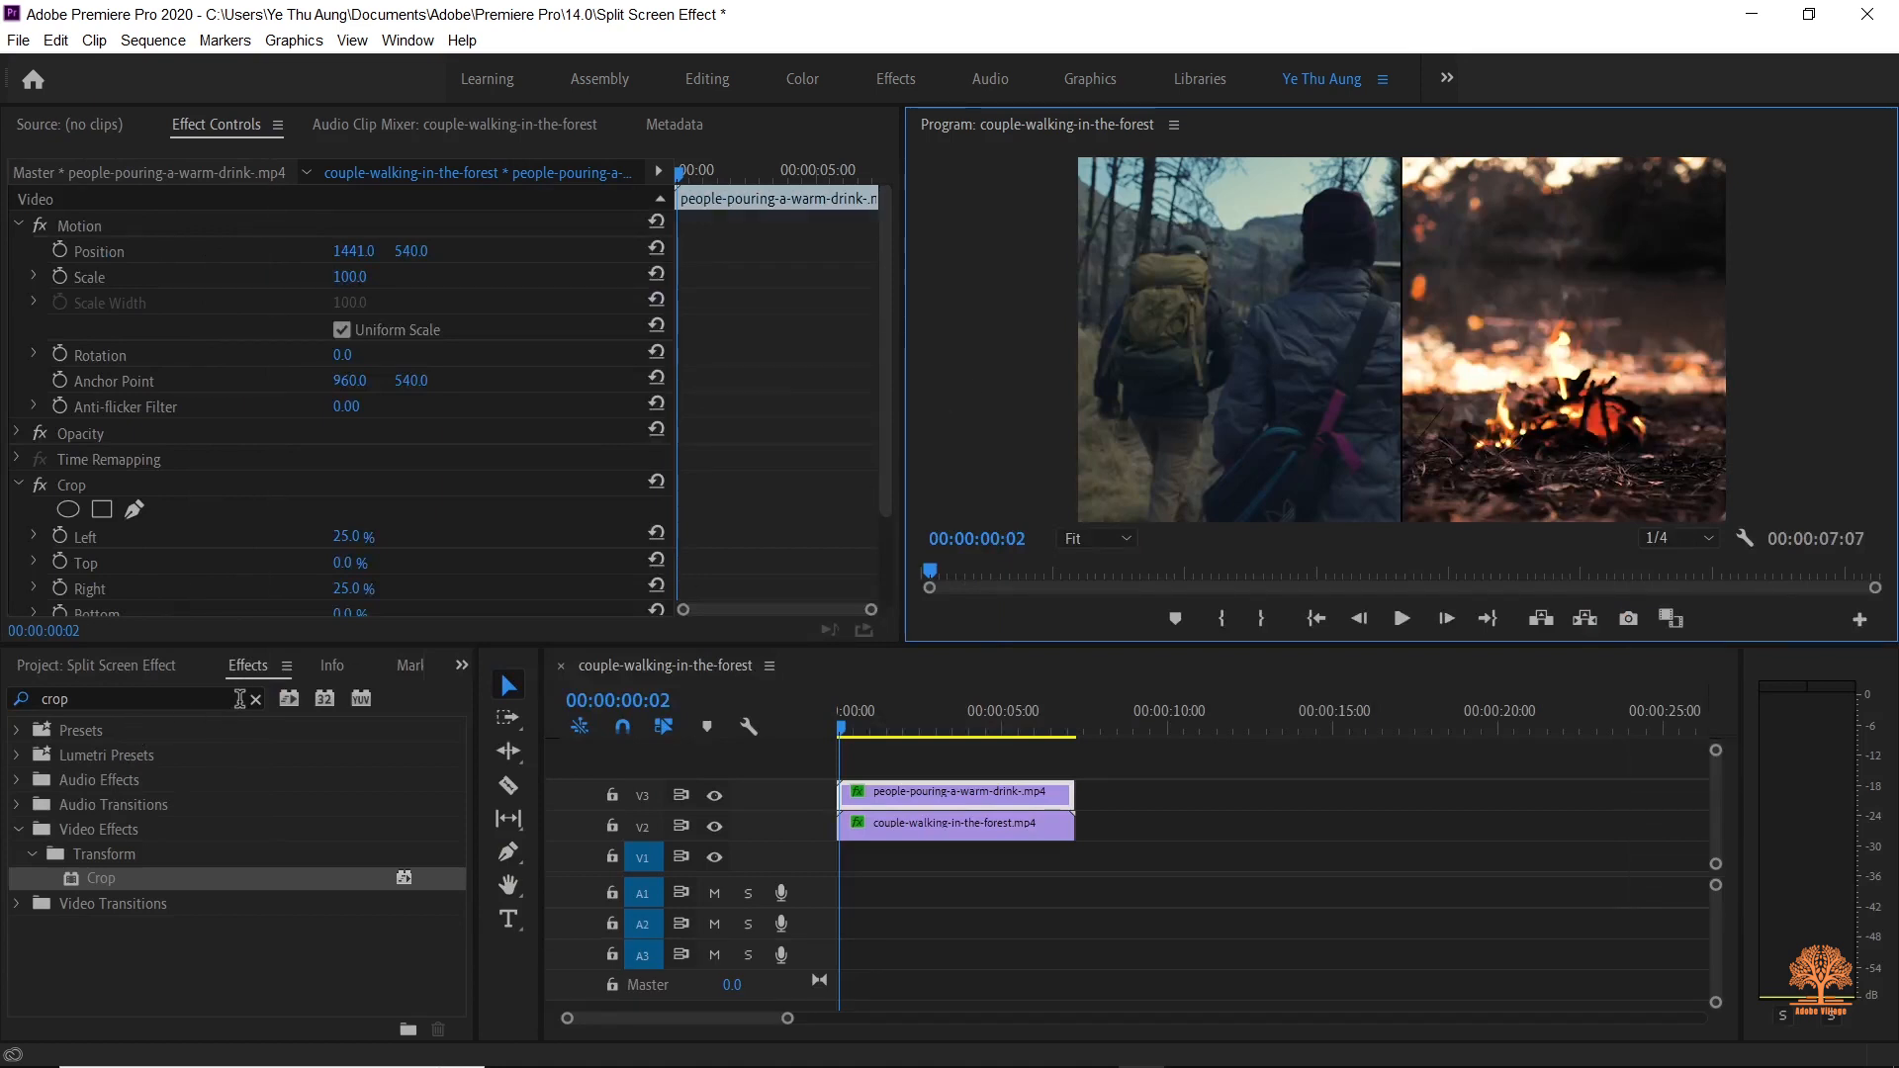
Step: Create a 1920 x 1080 colour matte in red (FF0000), keeping the name Color Matte
{"action": "left_click", "coordinate": [109, 667]}
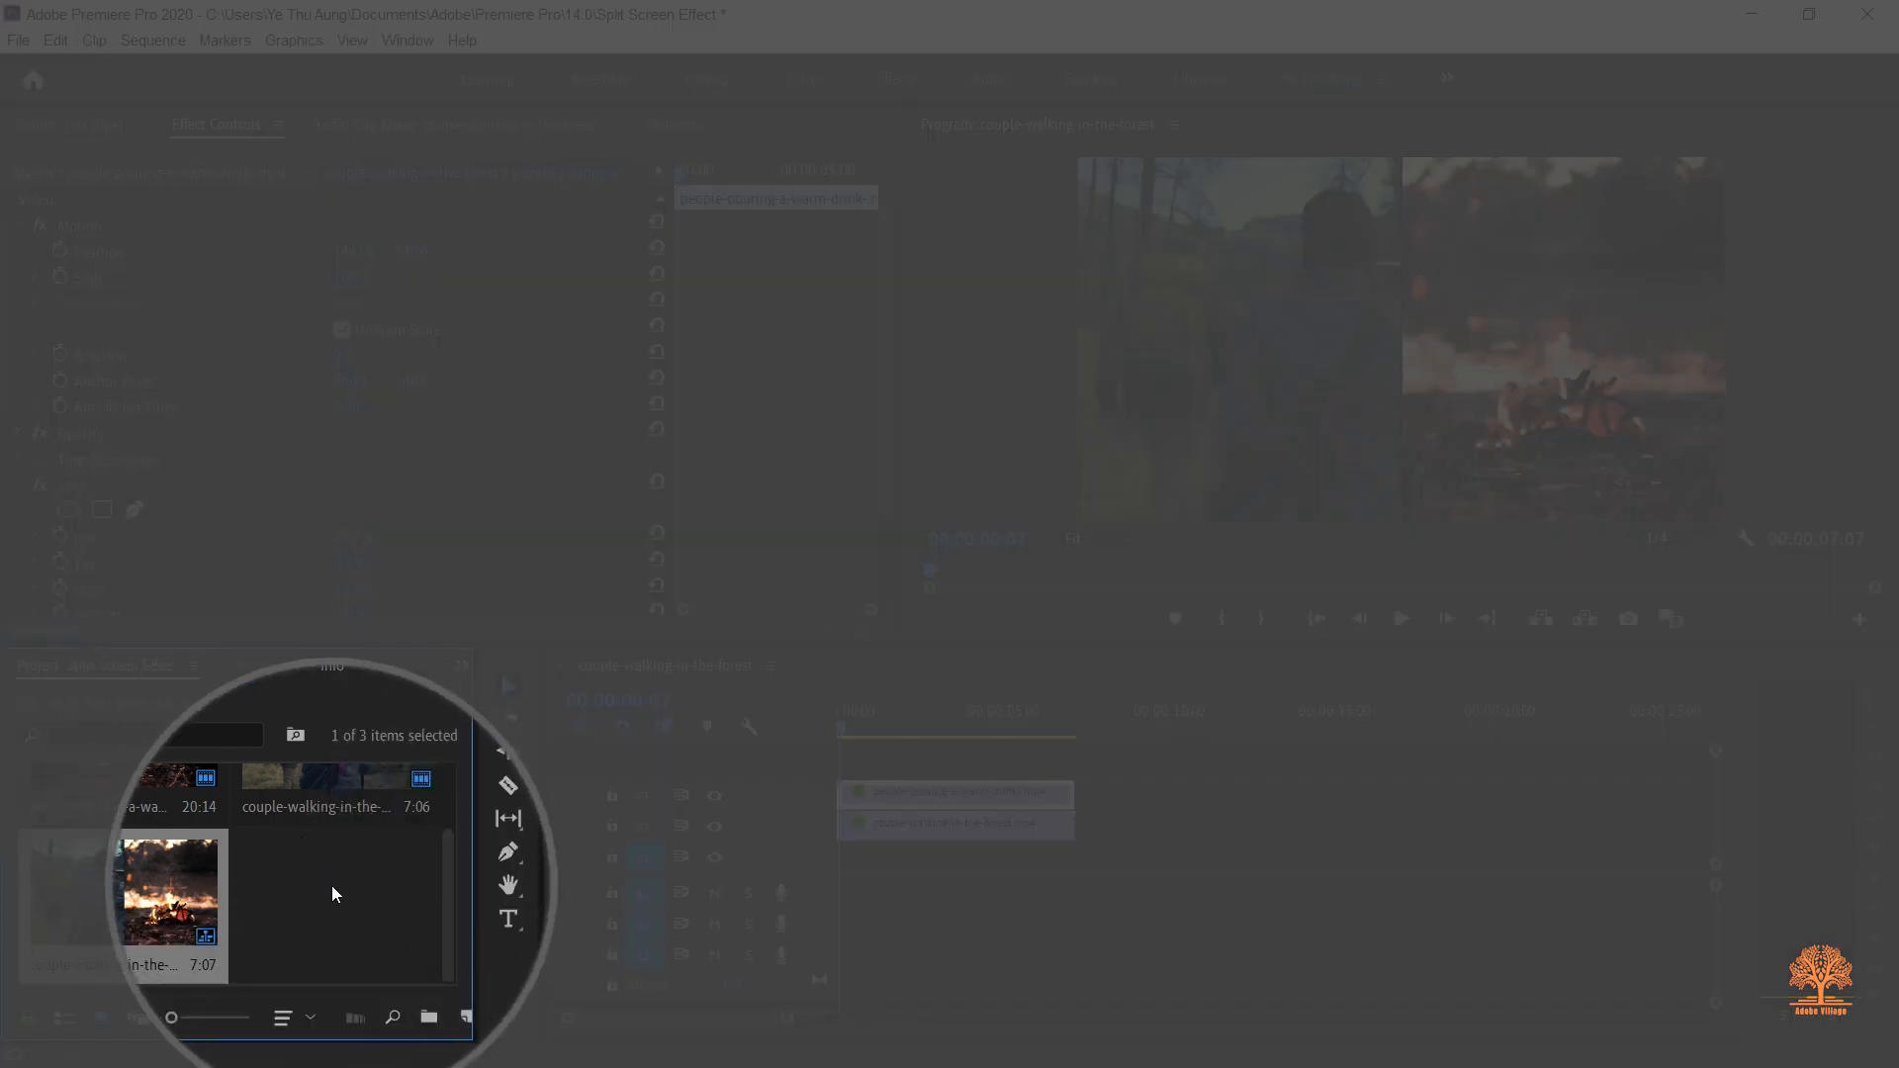
{"action": "right_click", "coordinate": [333, 893]}
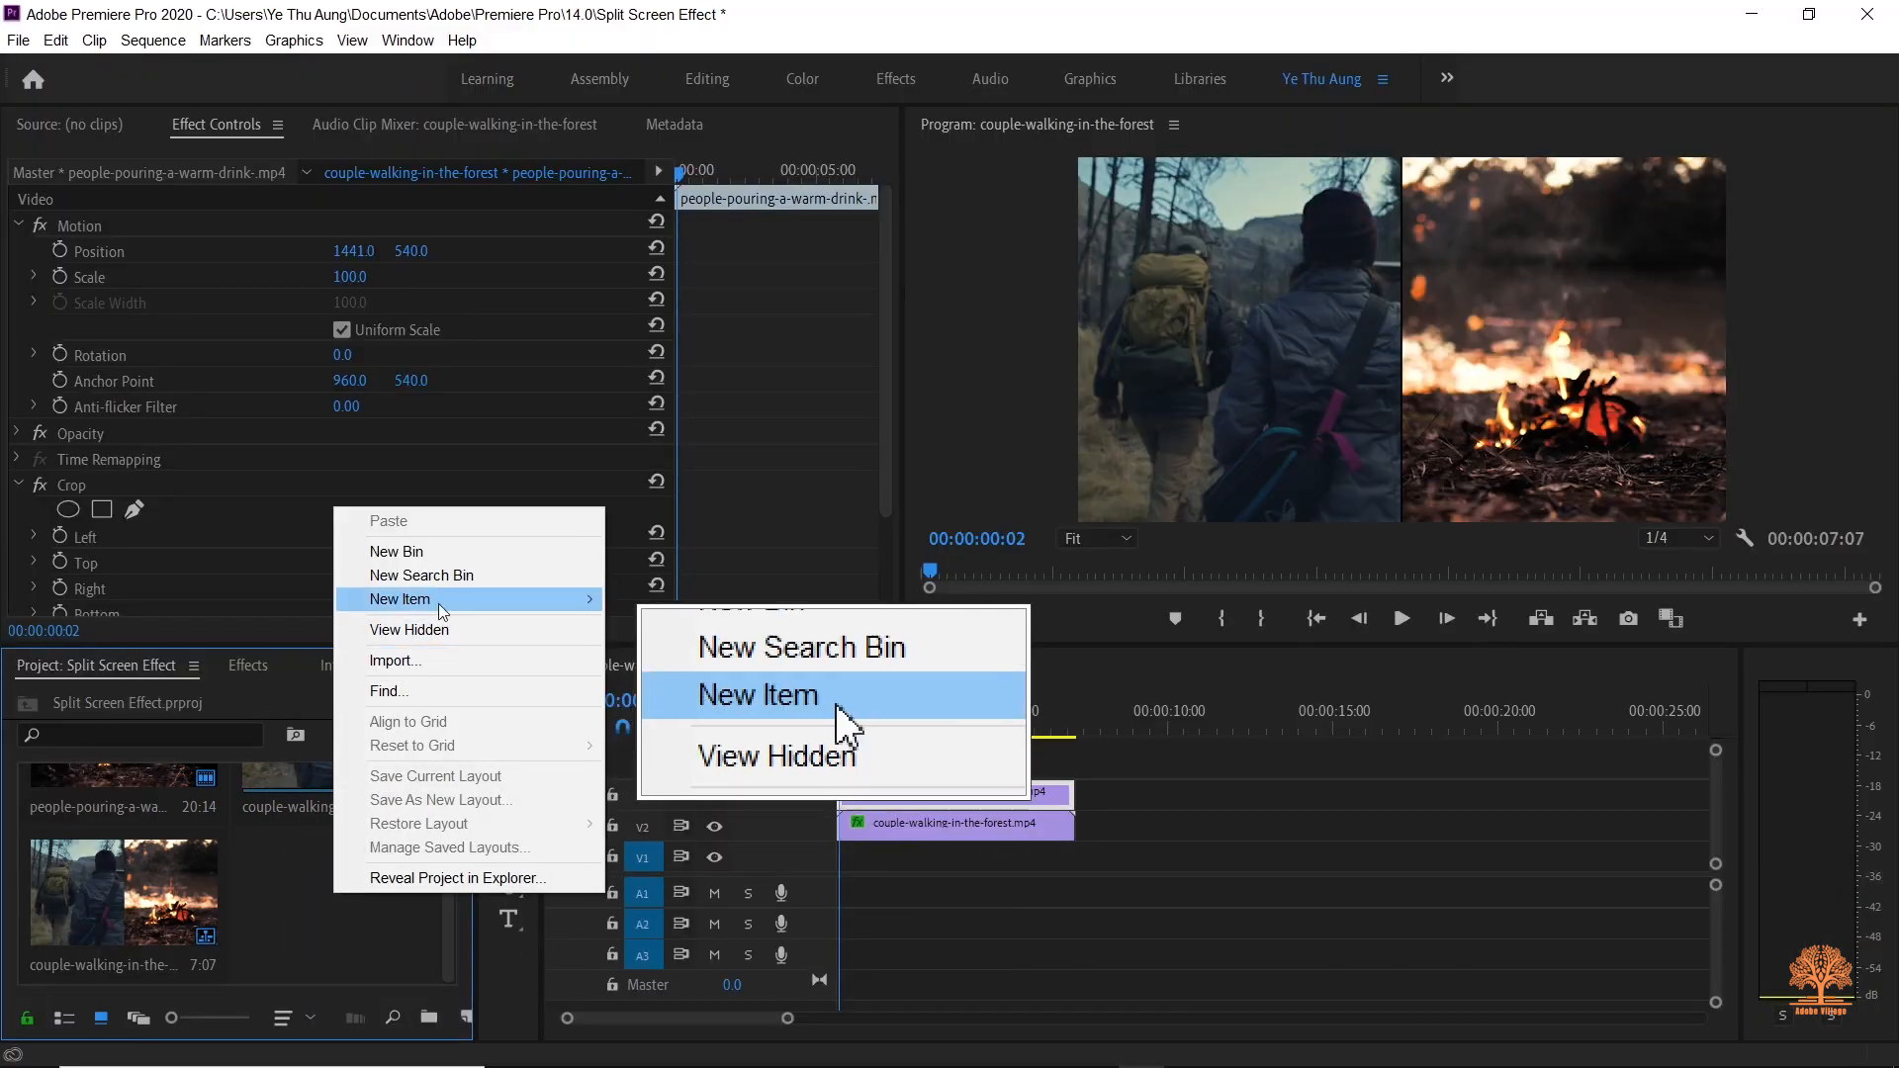
{"action": "mouse_move", "coordinate": [442, 598]}
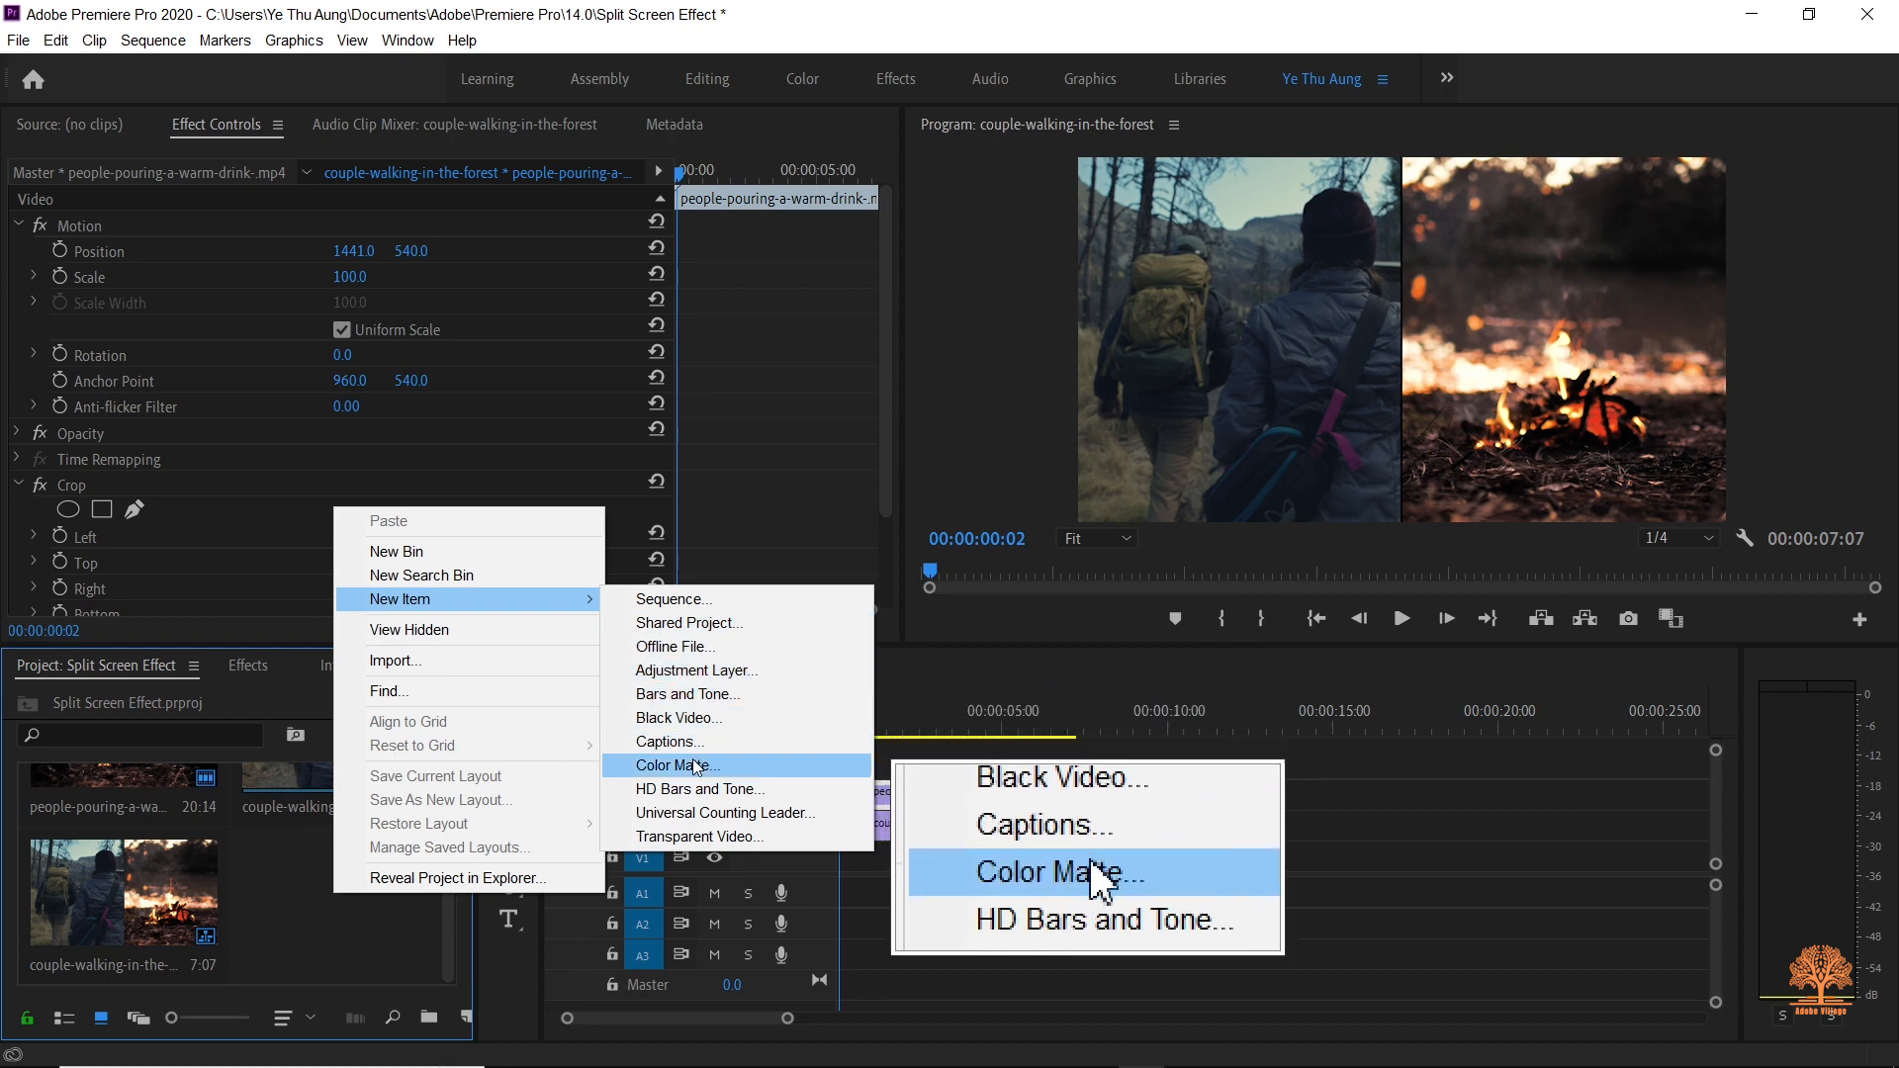
{"action": "left_click", "coordinate": [696, 766]}
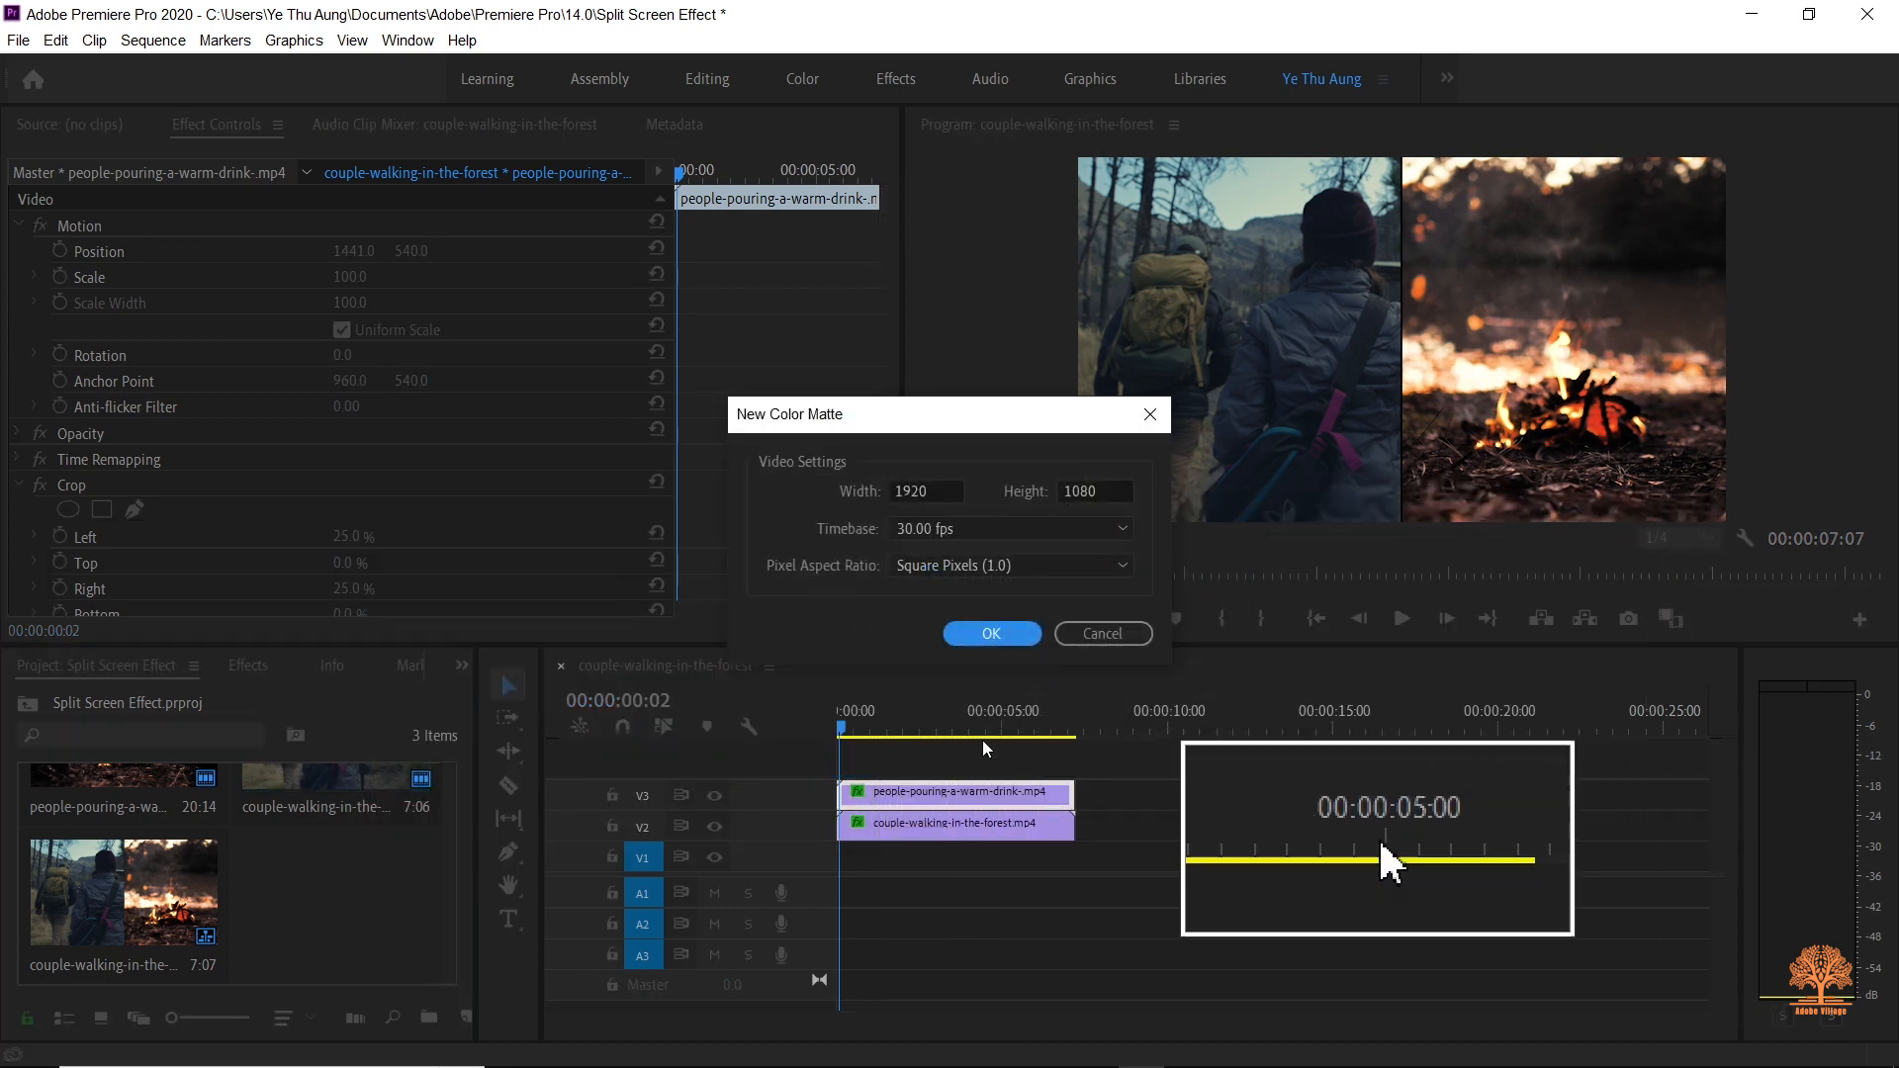
{"action": "left_click", "coordinate": [1007, 635]}
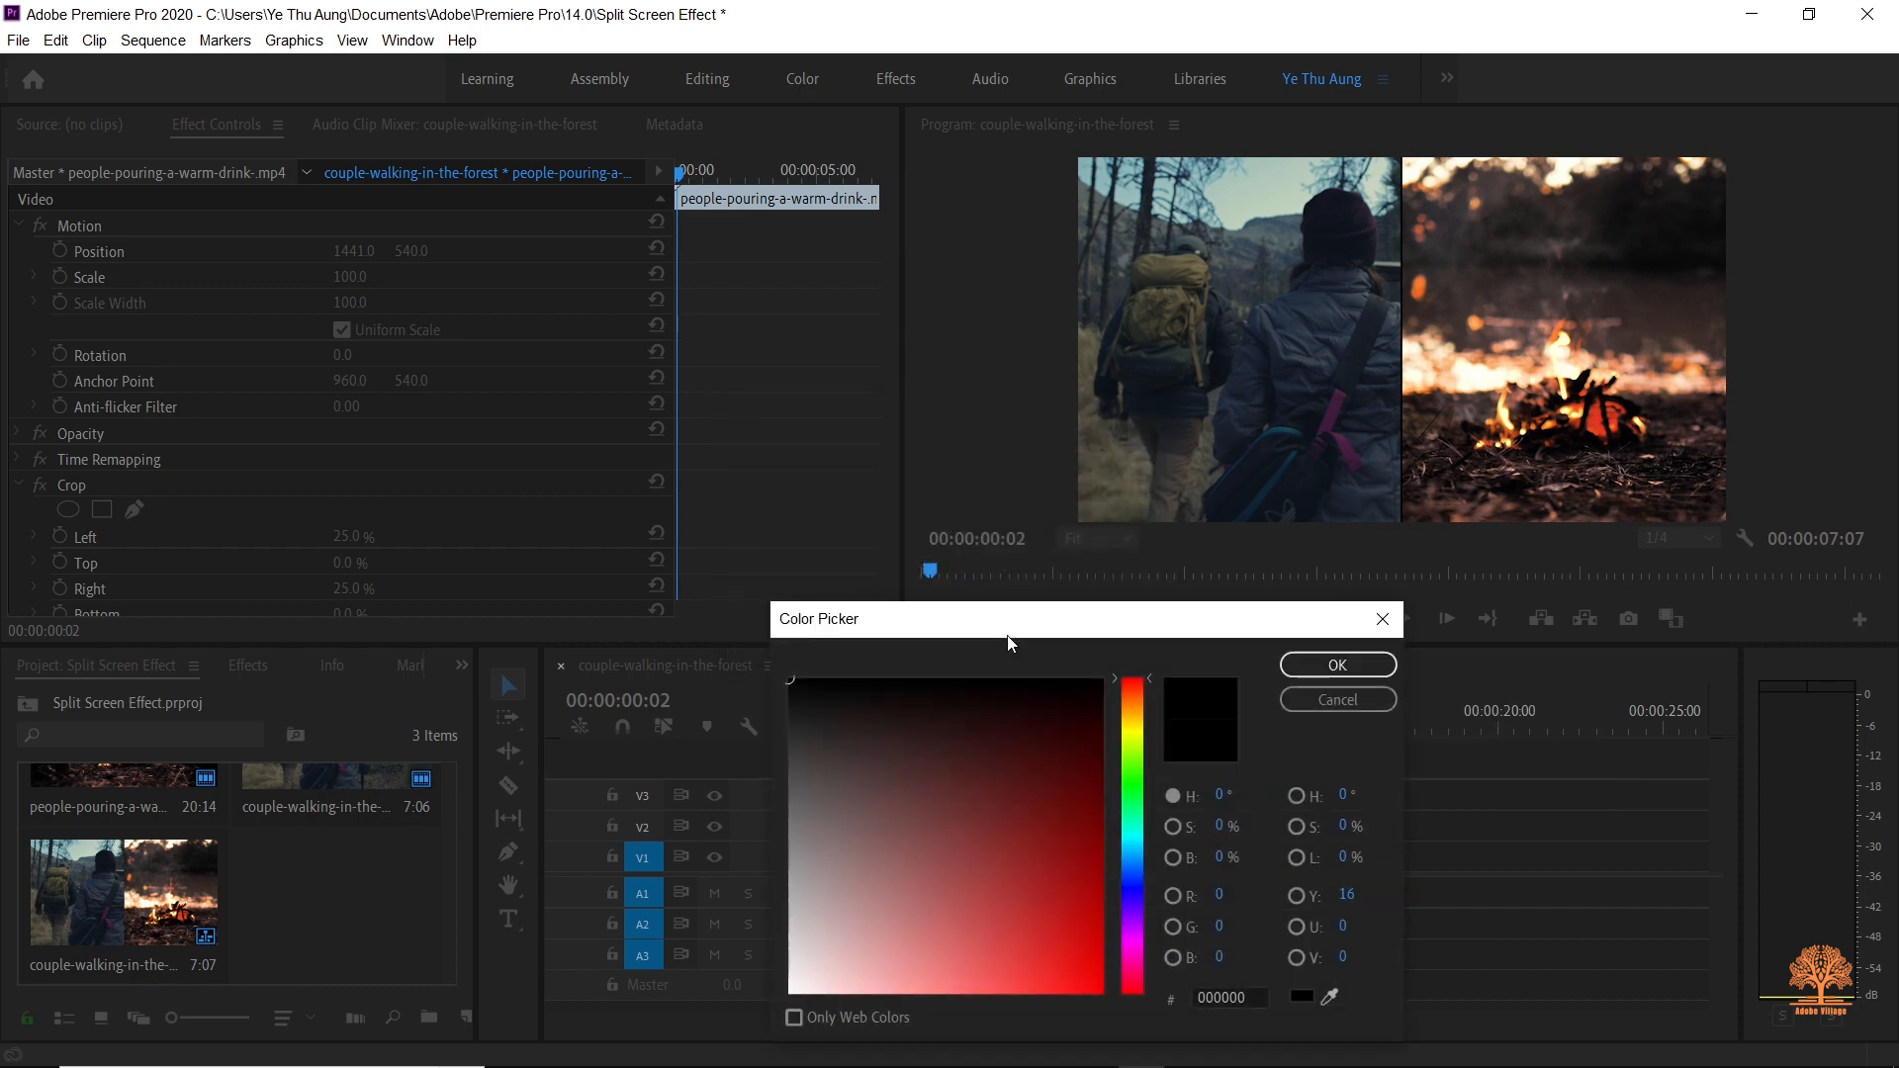
{"action": "left_click_drag", "start_coordinate": [1073, 870], "coordinate": [1229, 1055]}
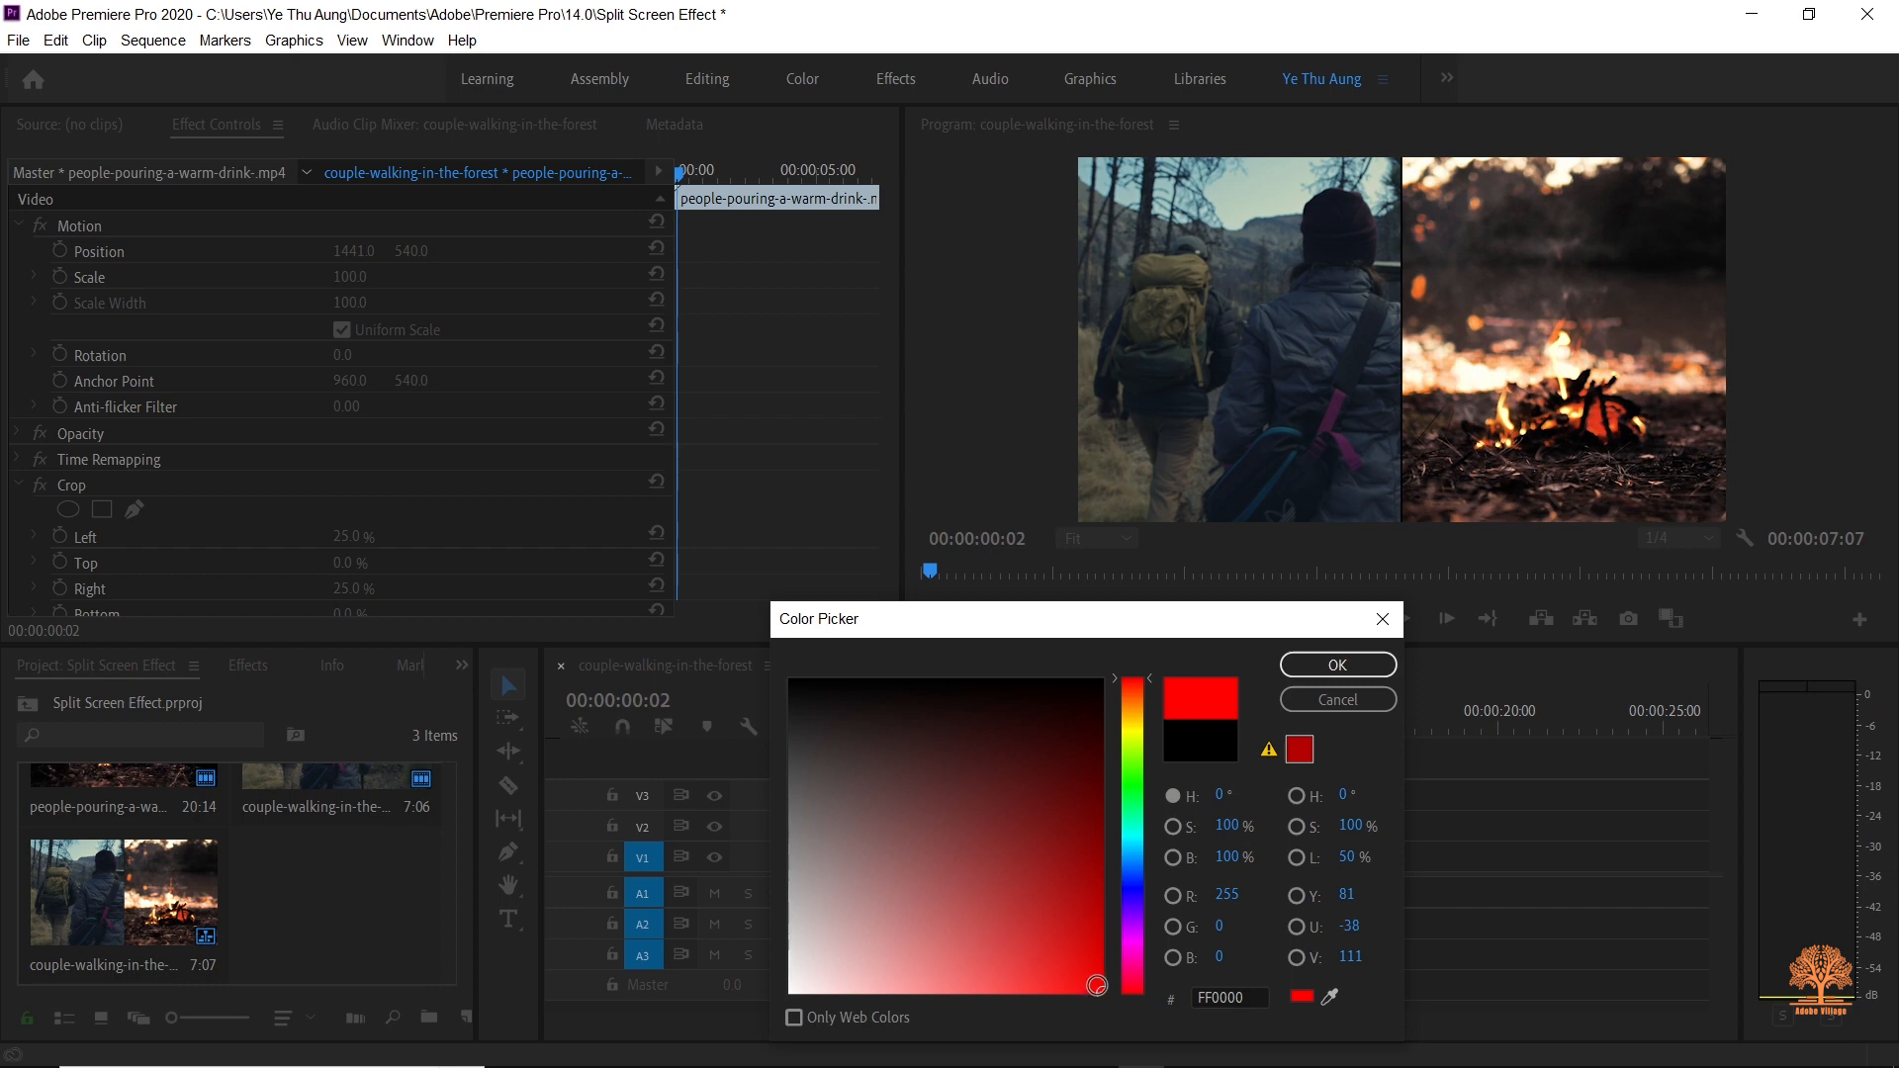
{"action": "left_click", "coordinate": [1326, 667]}
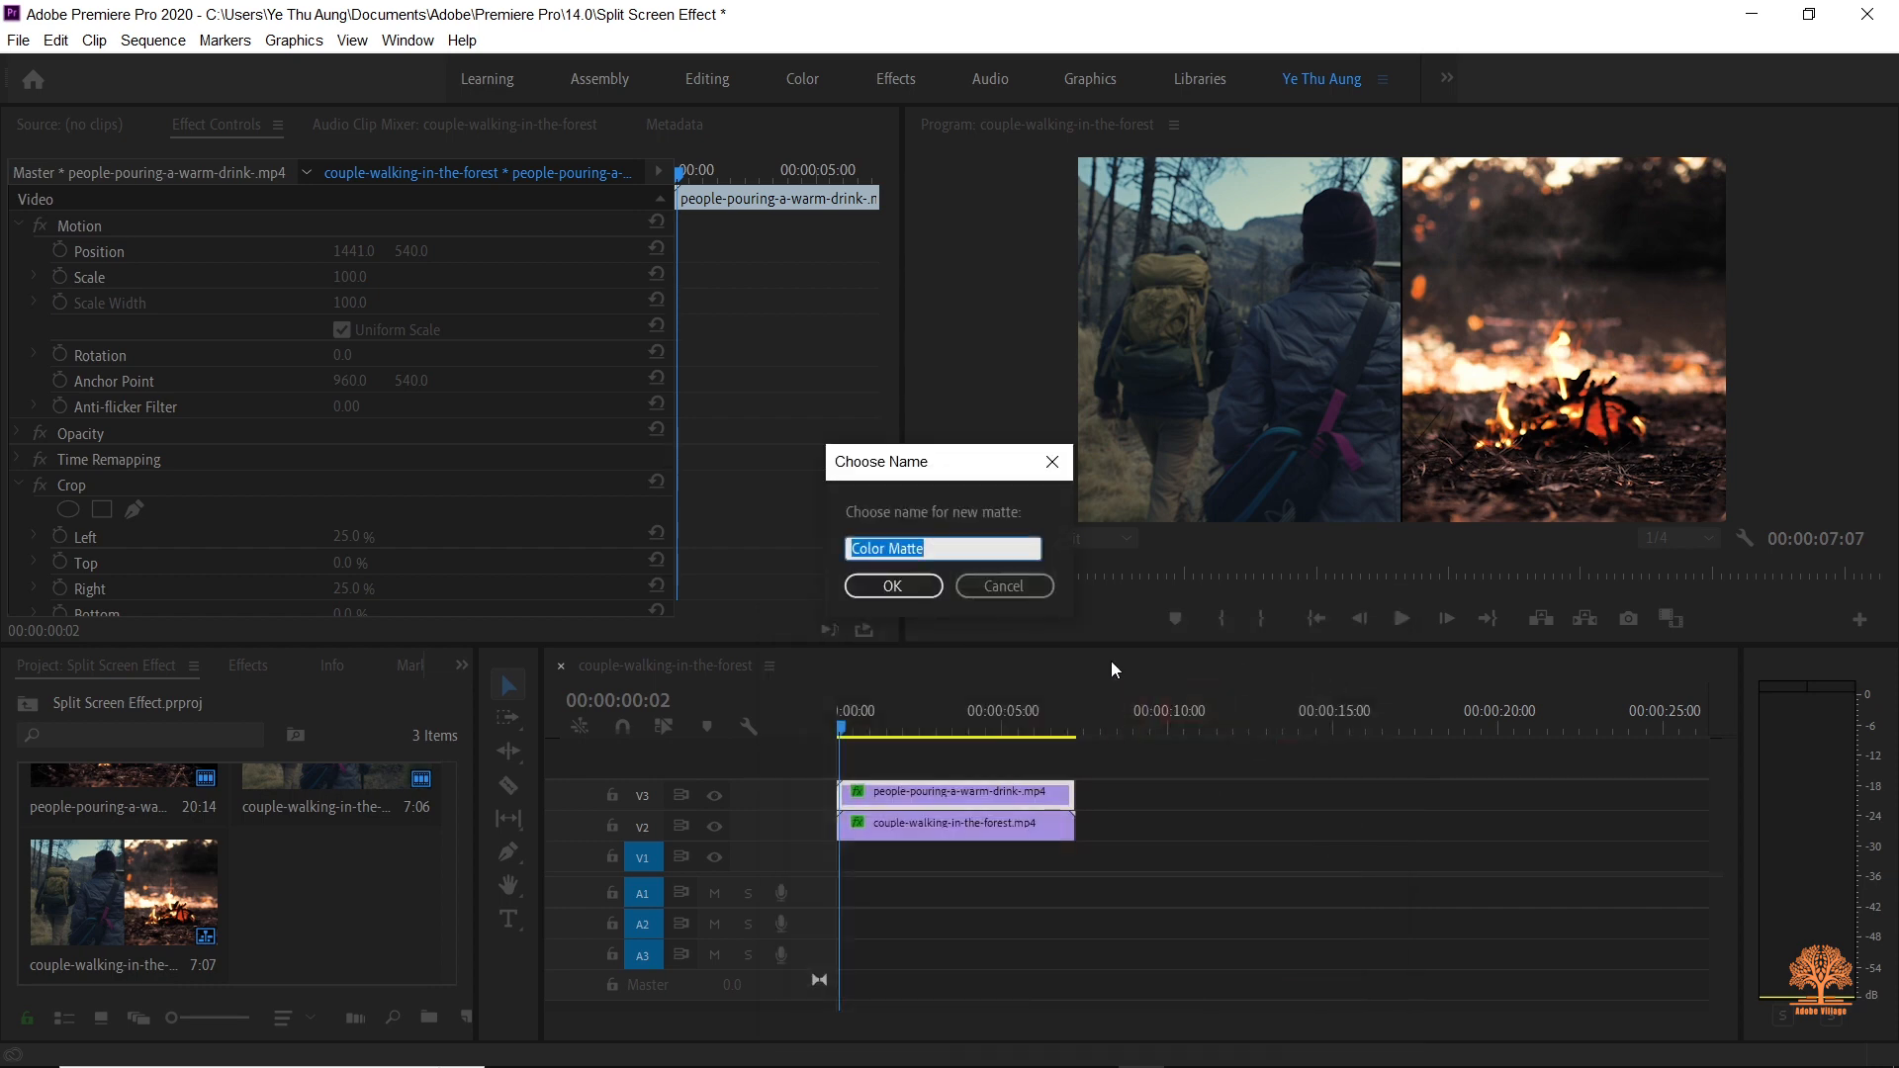
{"action": "left_click", "coordinate": [893, 590]}
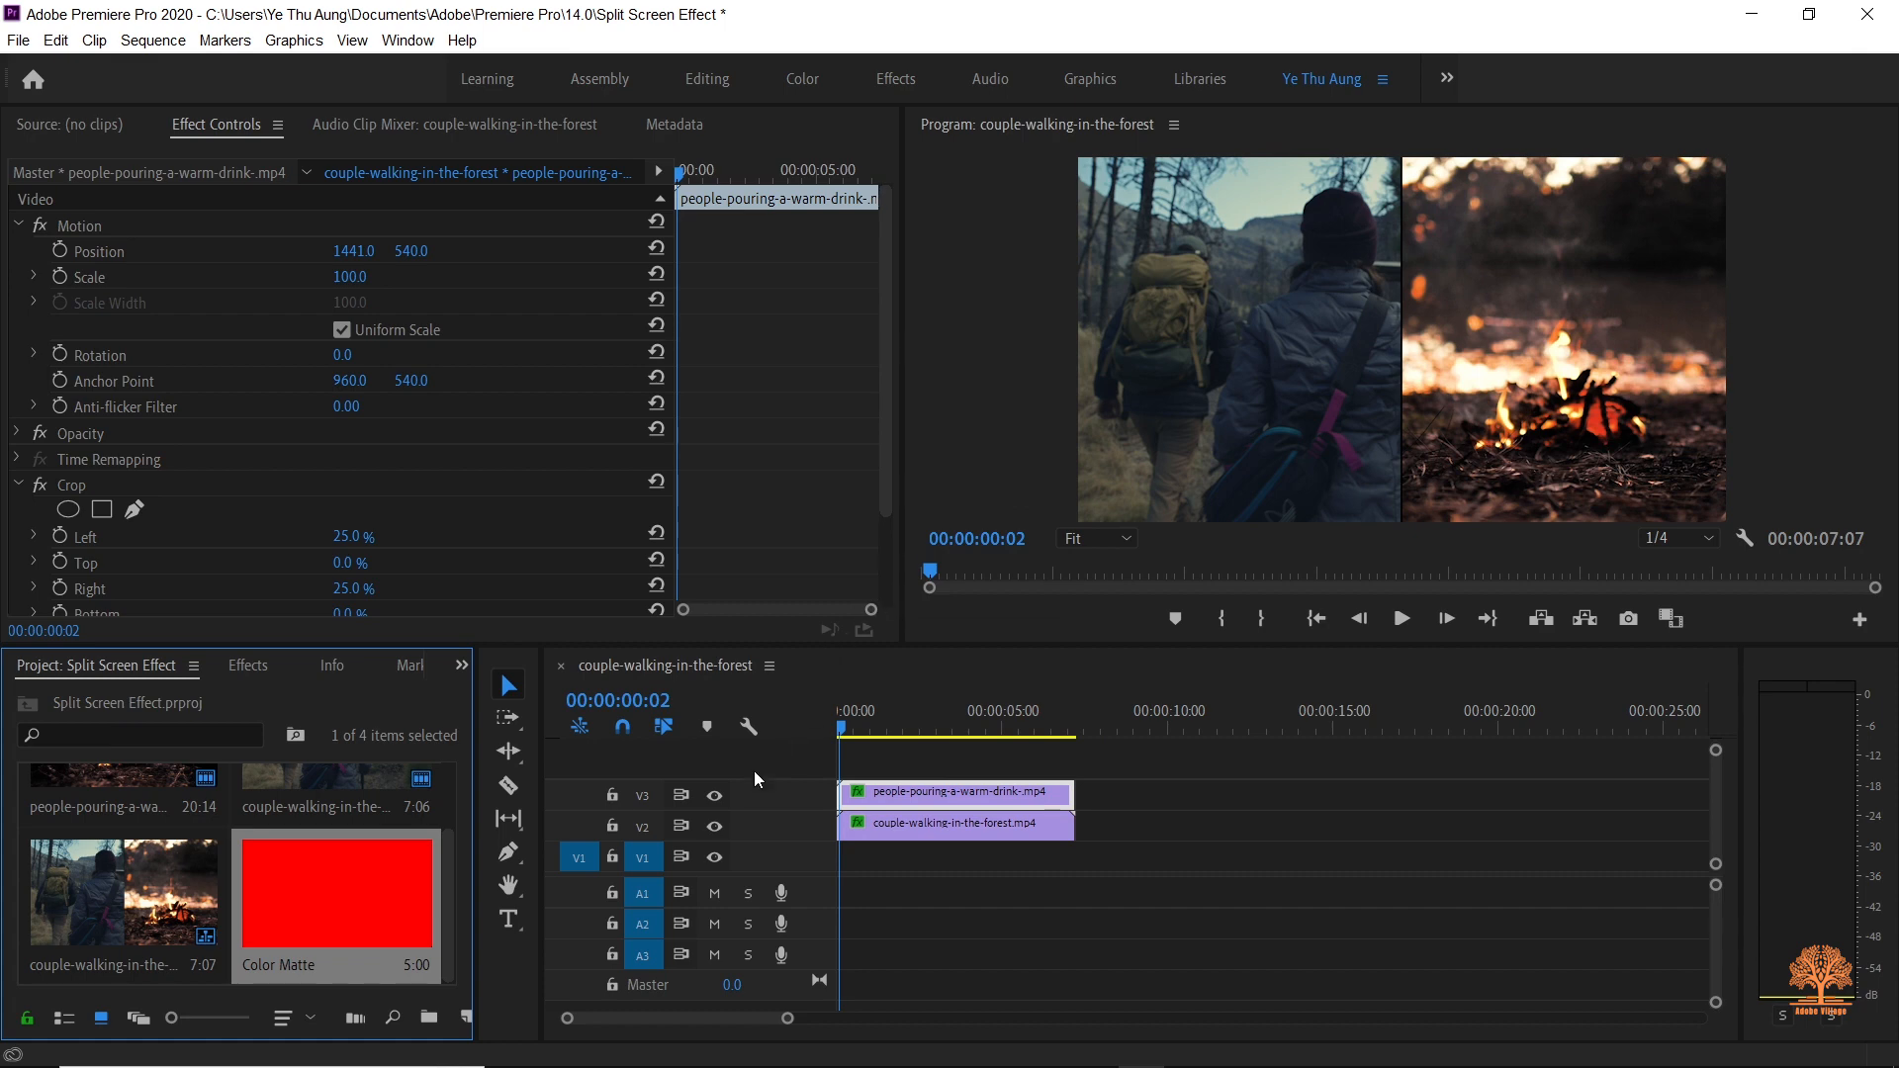
Step: Place the red matte on V1, extended to the clips' full length, and inspect the dividing line in an enlarged preview
{"action": "left_click_drag", "start_coordinate": [370, 905], "coordinate": [842, 877]}
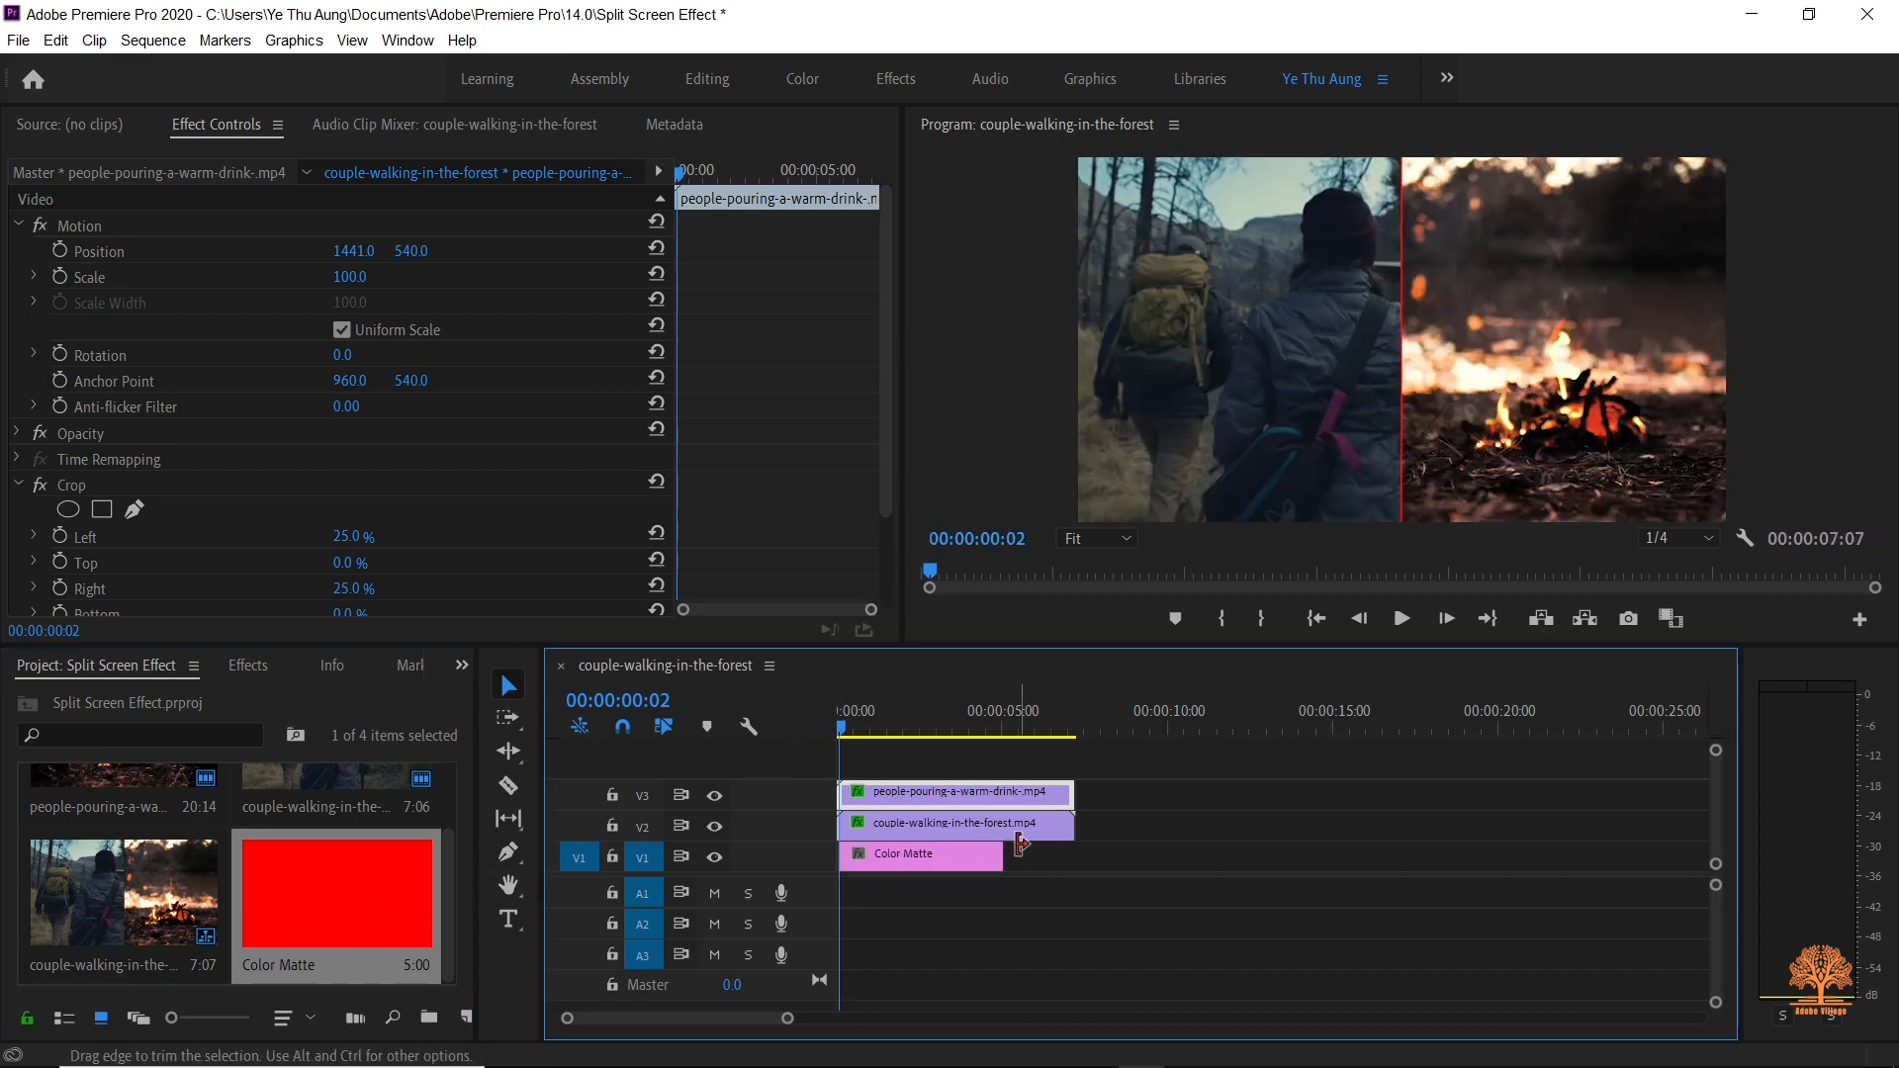
{"action": "left_click_drag", "start_coordinate": [1008, 857], "coordinate": [1074, 857]}
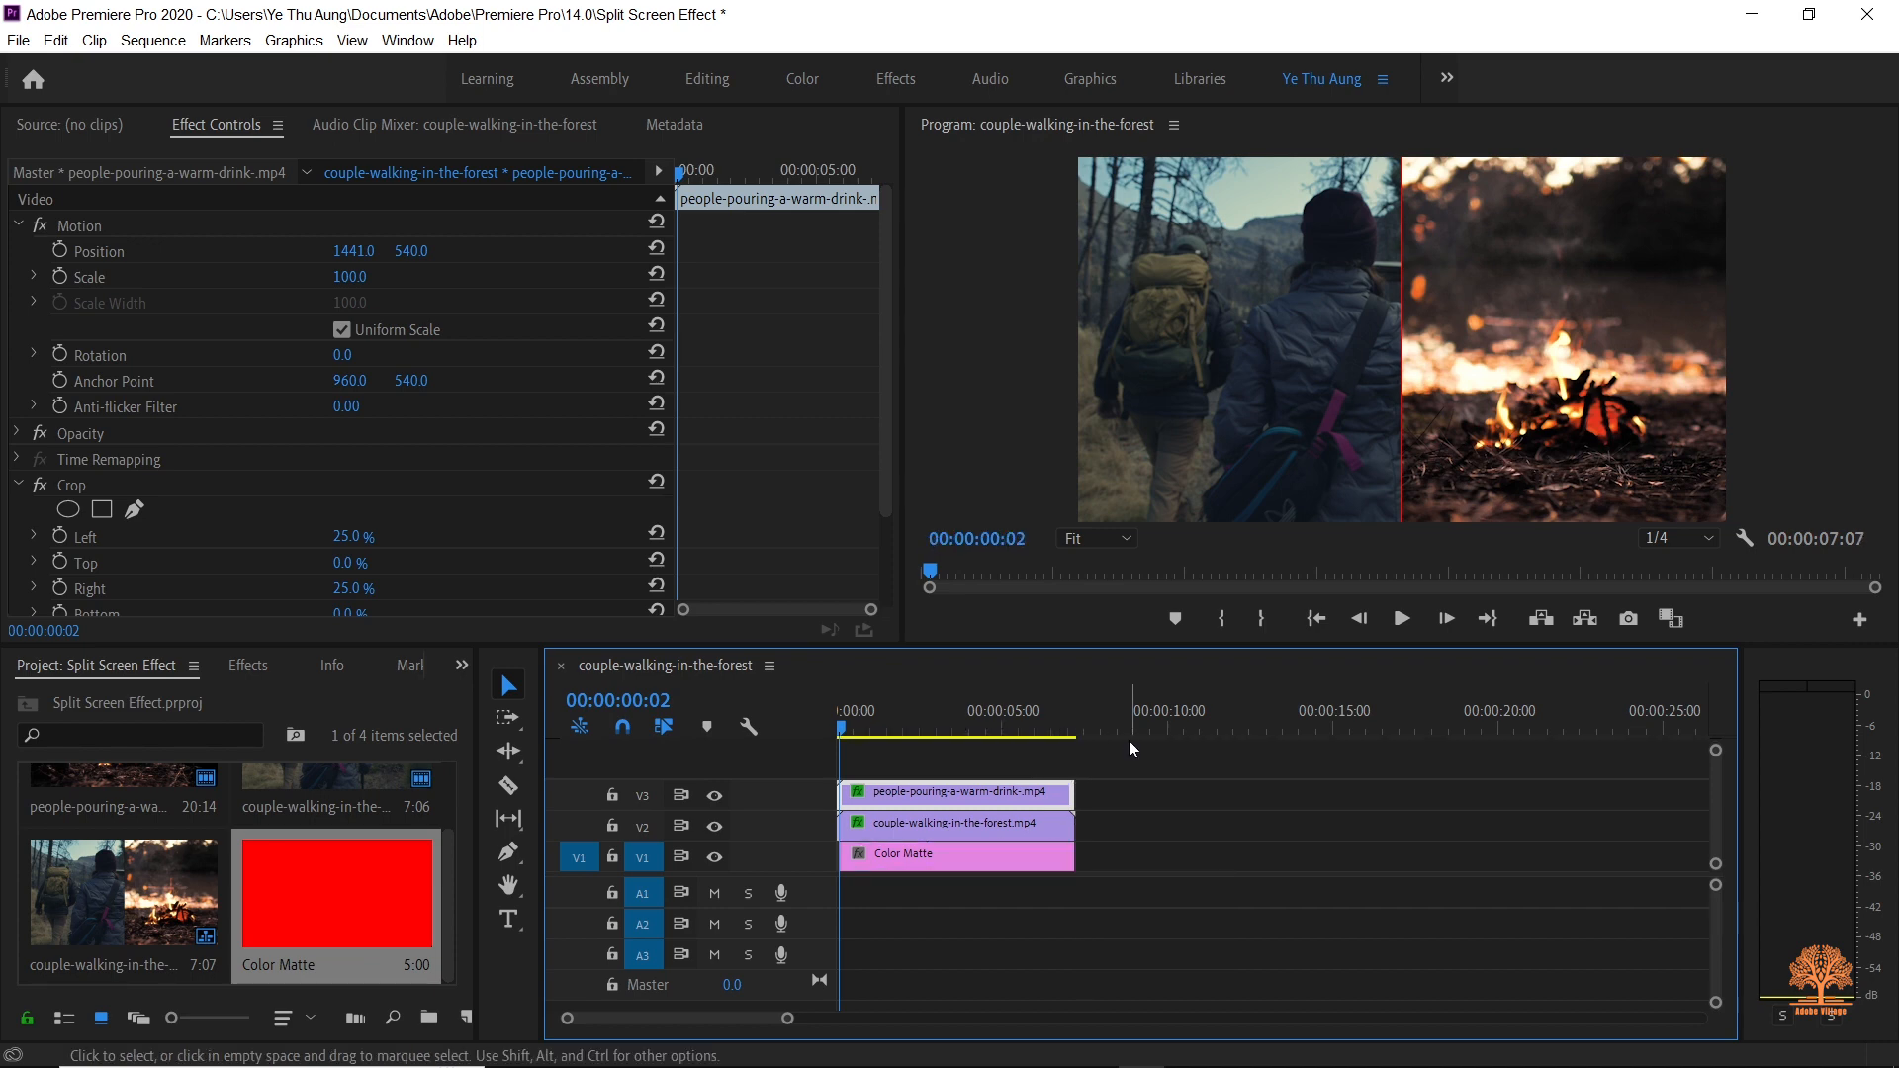
{"action": "left_click", "coordinate": [1407, 401]}
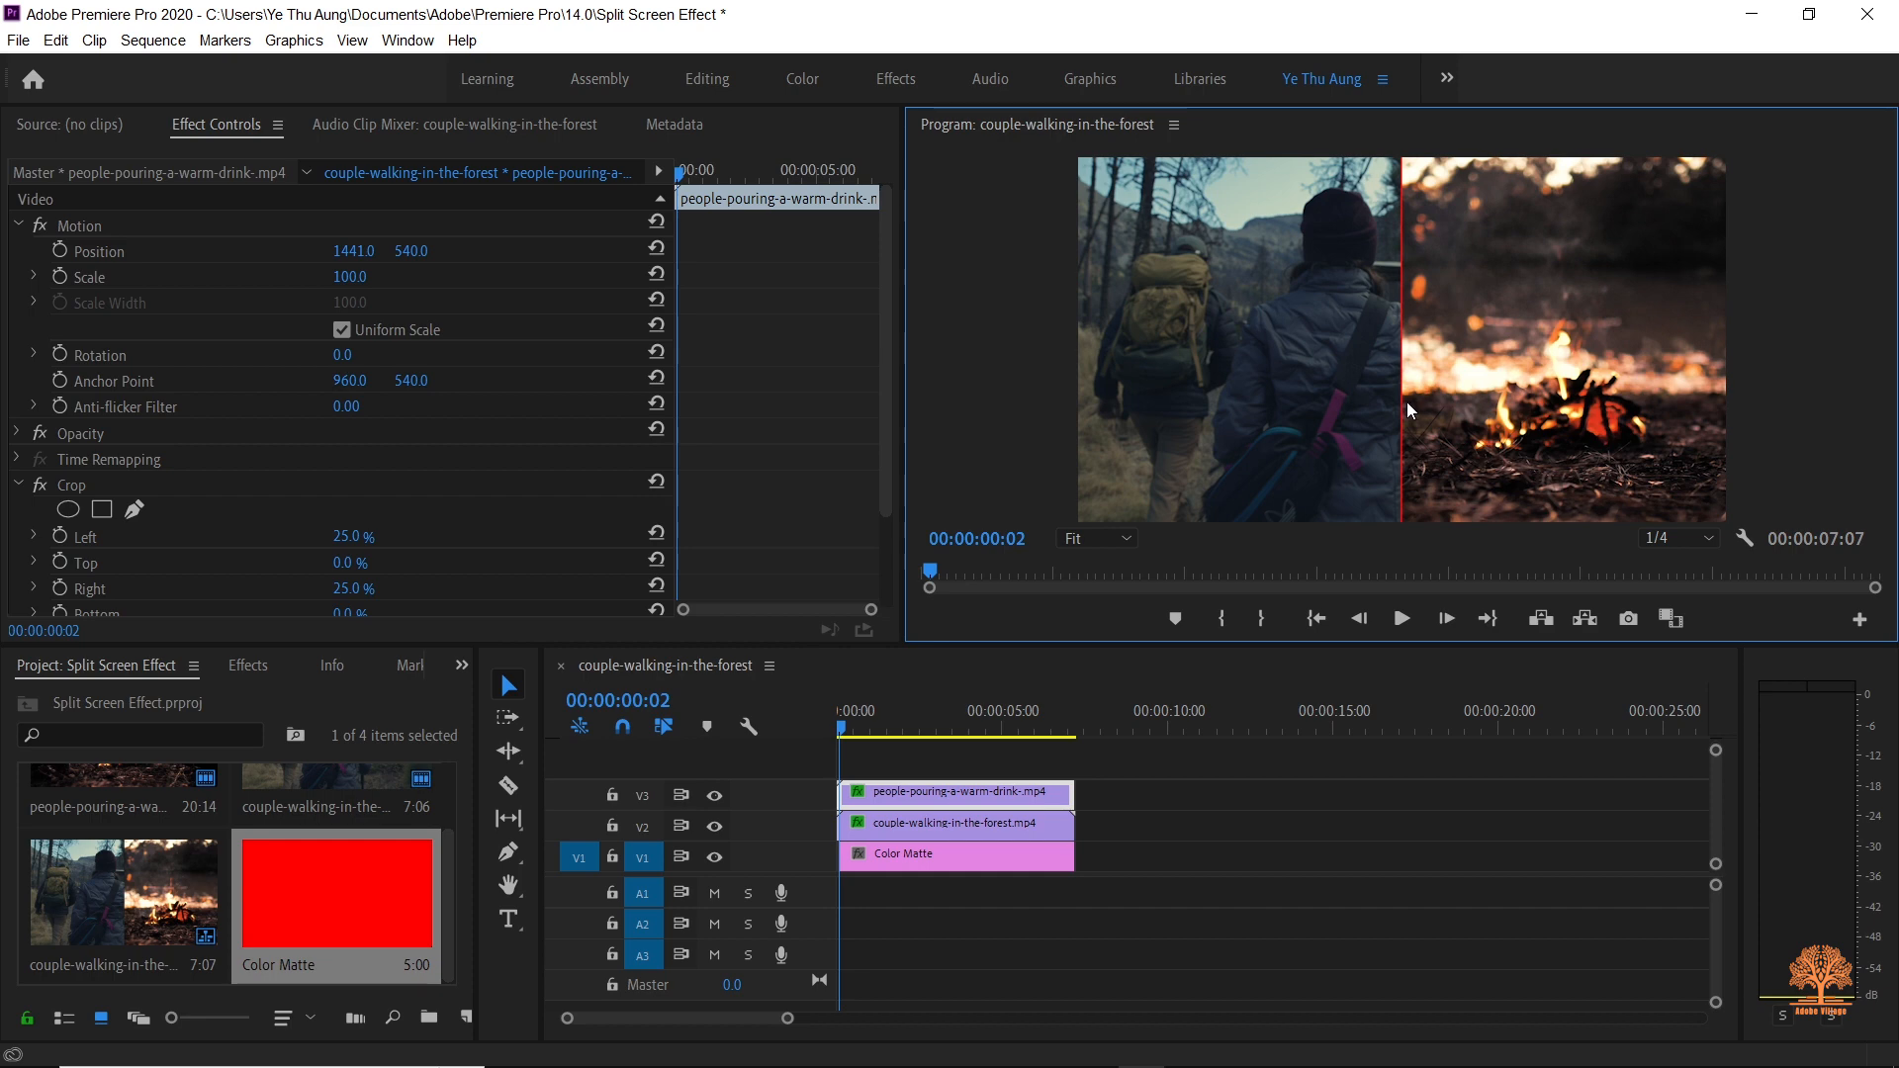
{"action": "key", "text": "grave"}
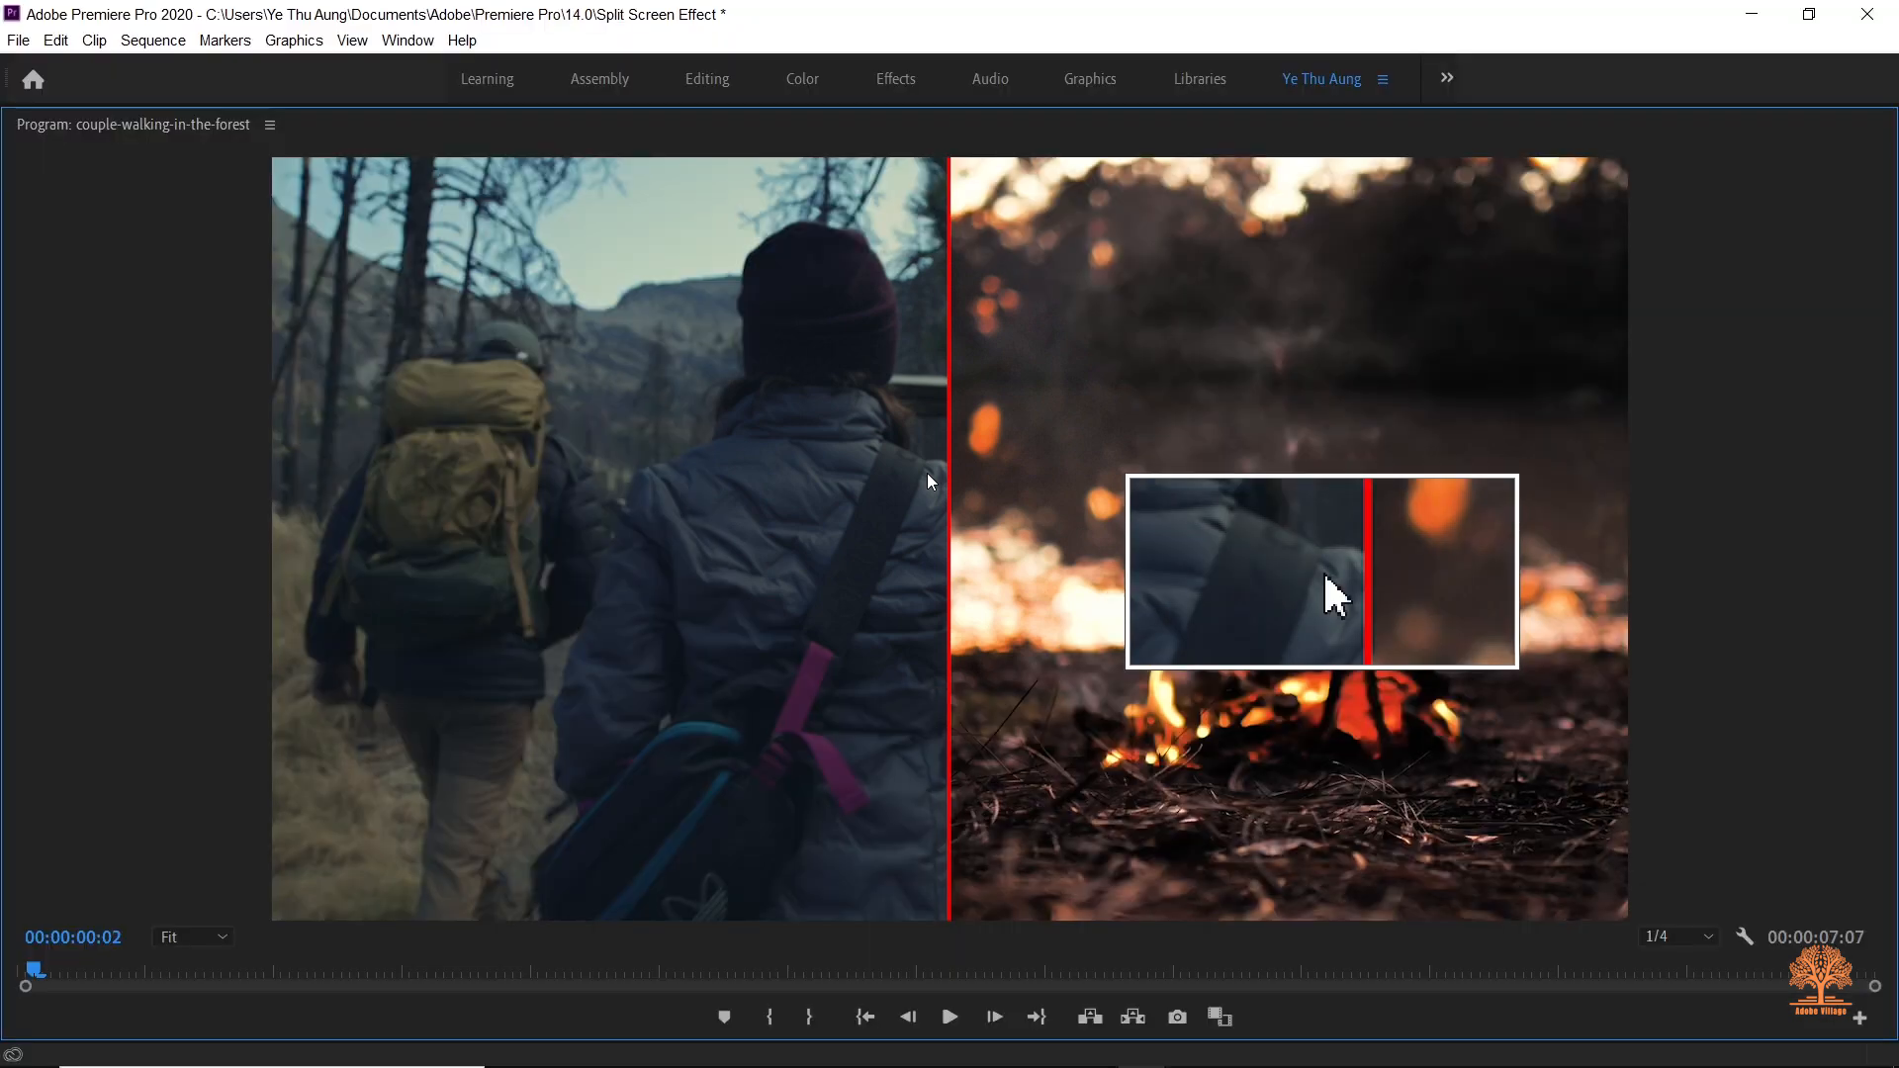
{"action": "key", "text": "grave"}
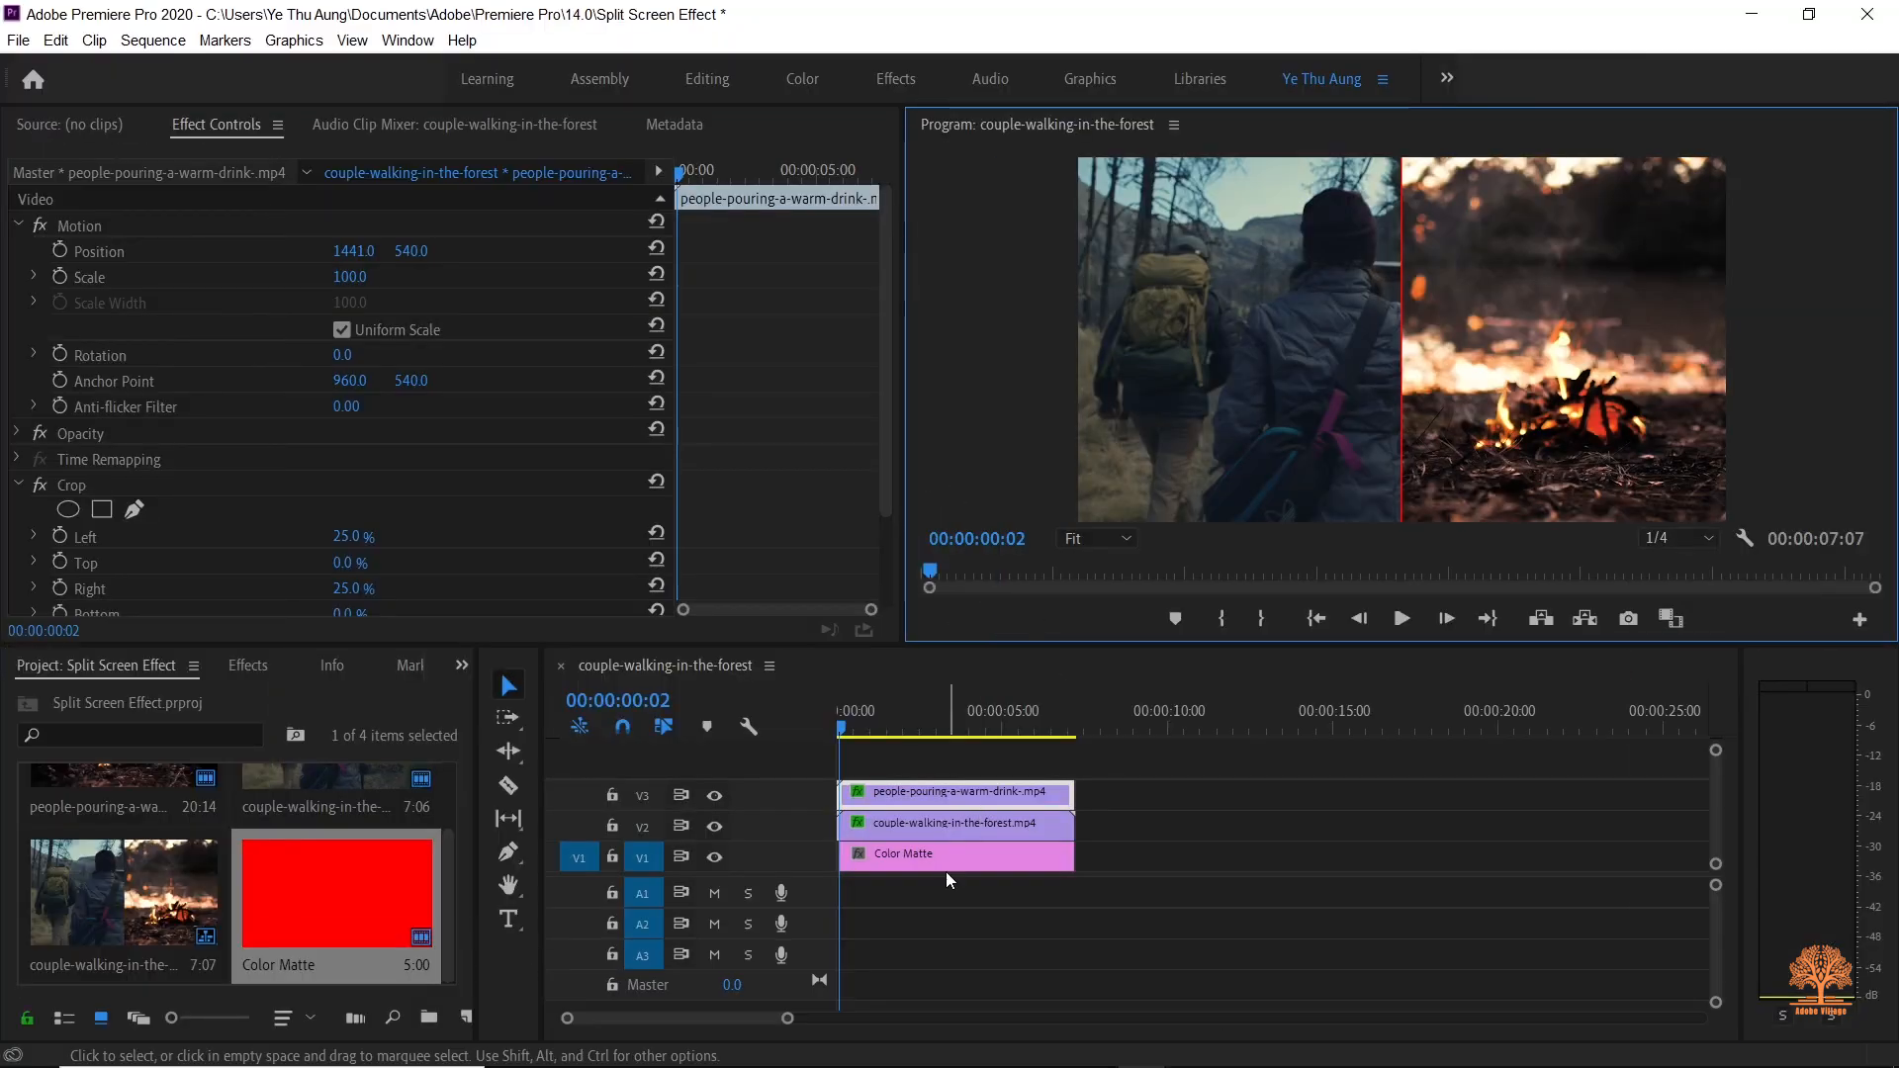
Step: Change the Color Matte's colour to white (FFFFFF)
{"action": "double_click", "coordinate": [342, 918]}
{"action": "left_click_drag", "start_coordinate": [890, 936], "coordinate": [789, 992]}
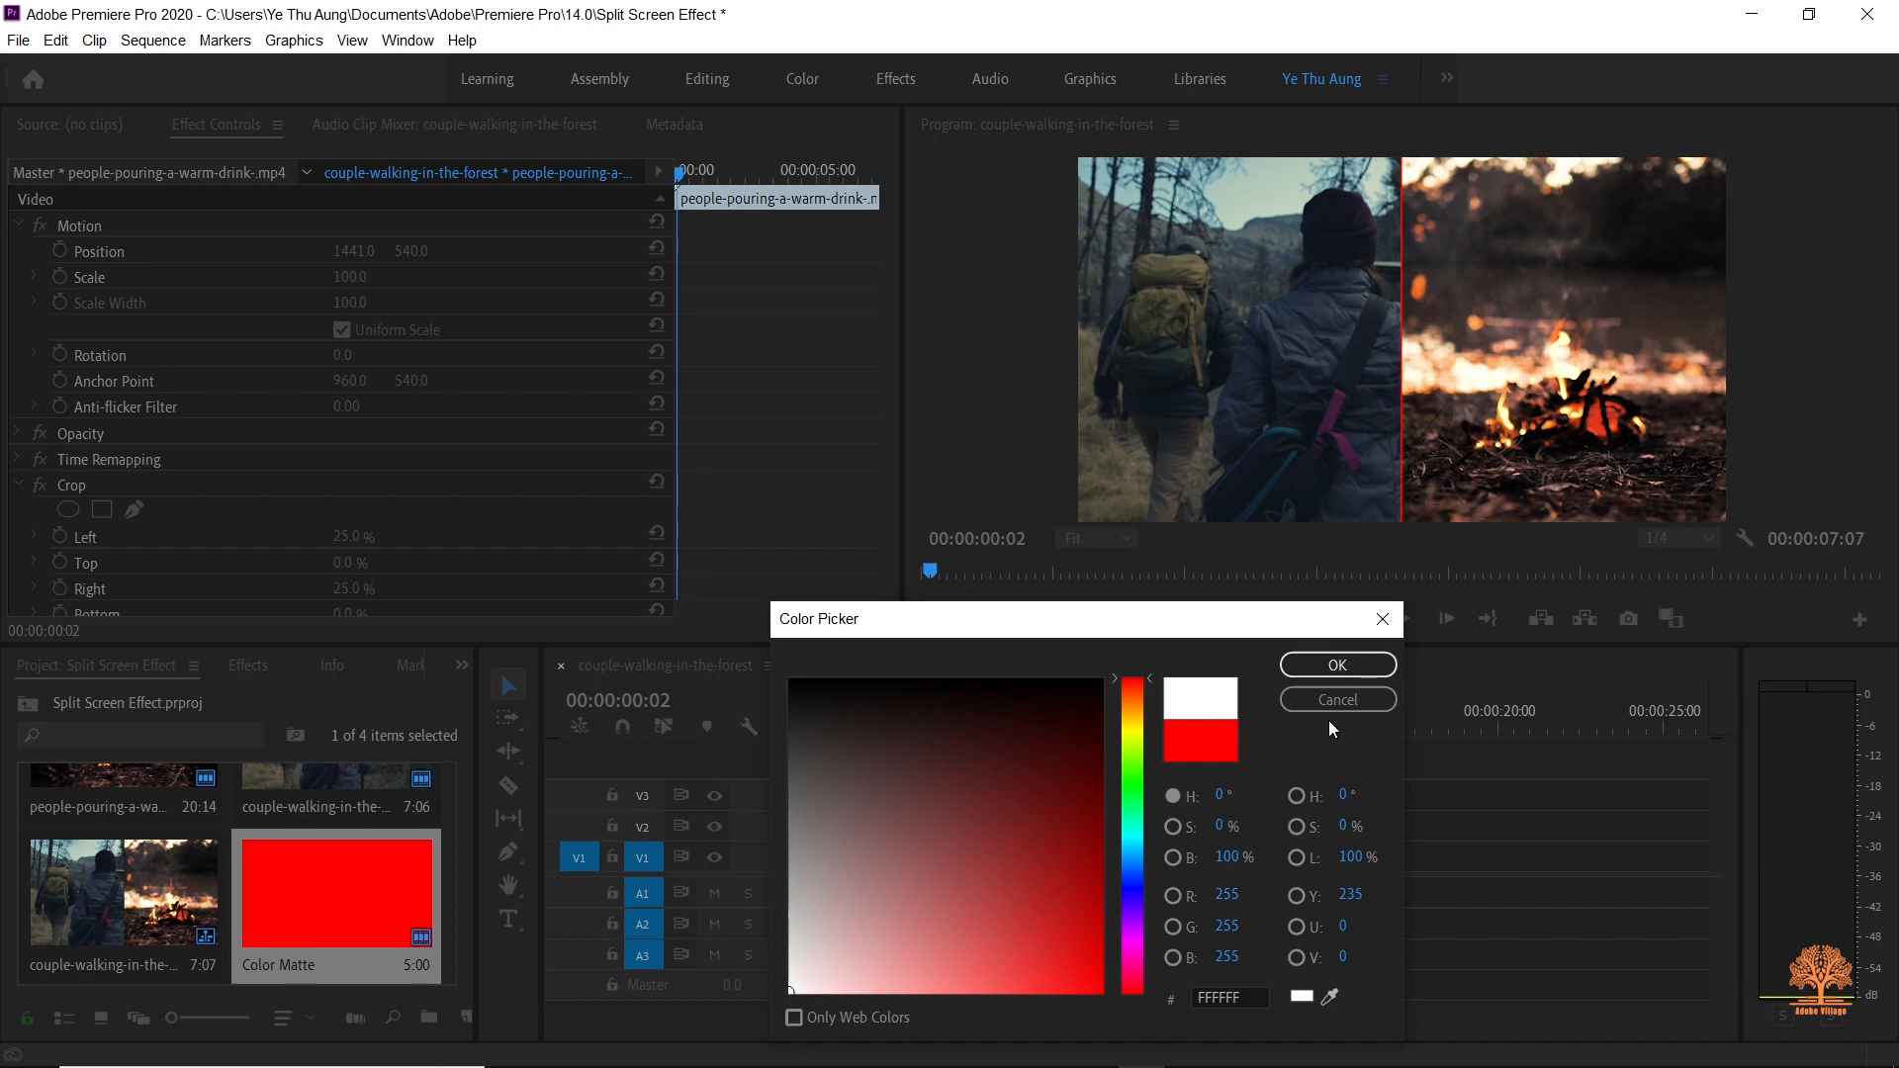
{"action": "left_click", "coordinate": [1337, 665]}
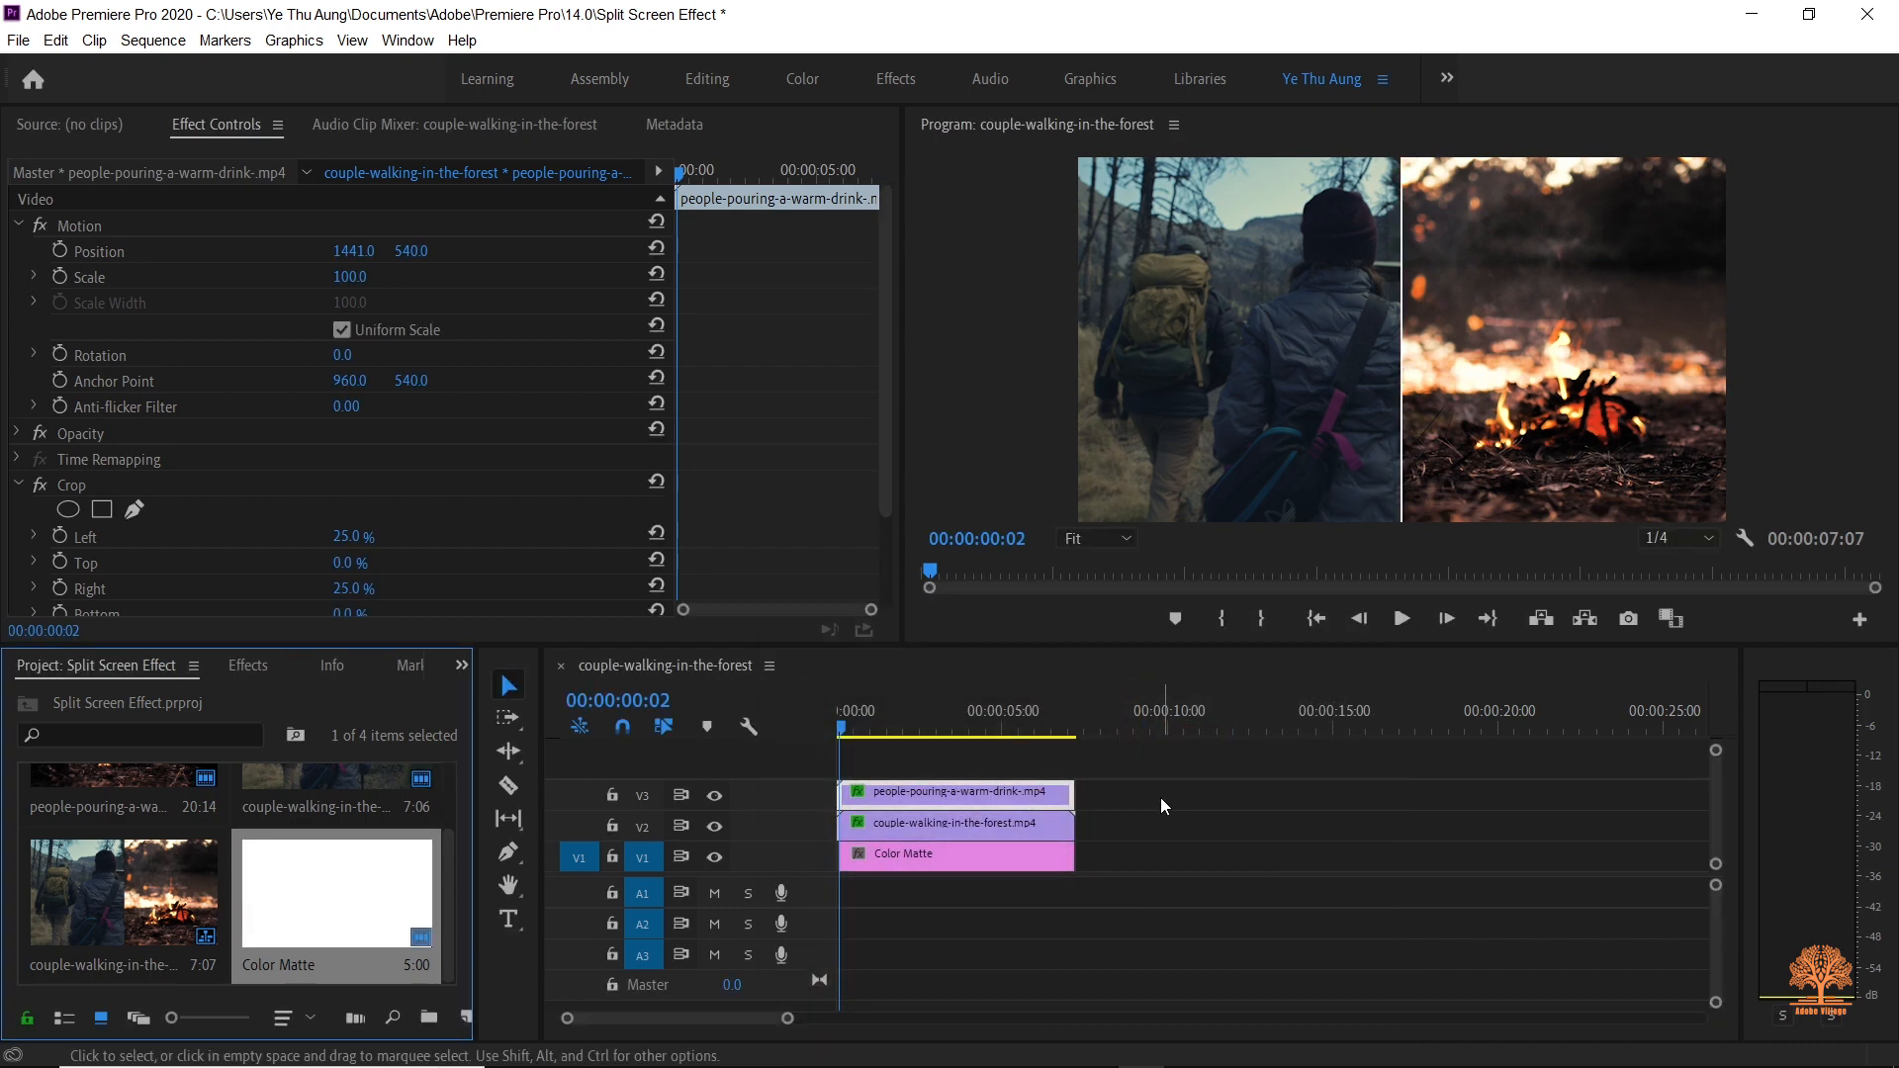
Step: Bring up Essential Graphics in the workspace
{"action": "left_click", "coordinate": [1198, 412]}
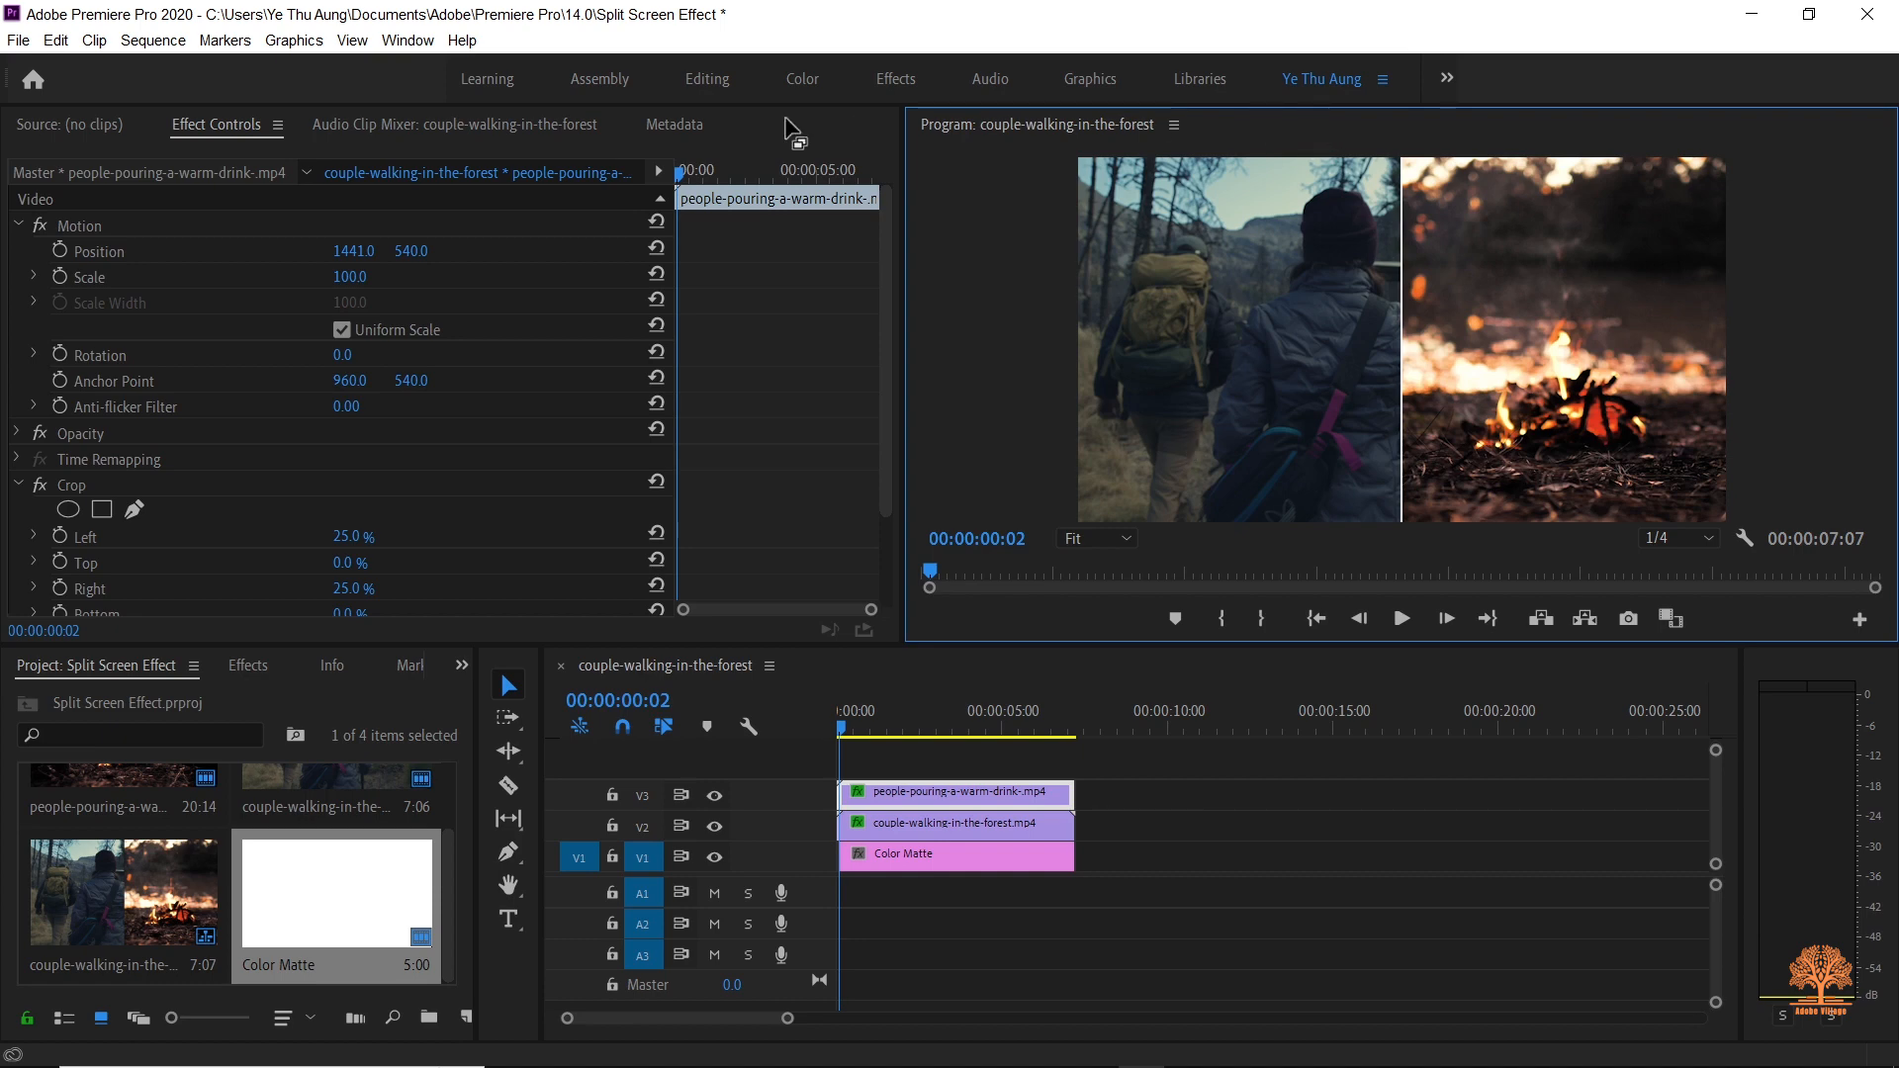
{"action": "left_click", "coordinate": [409, 42]}
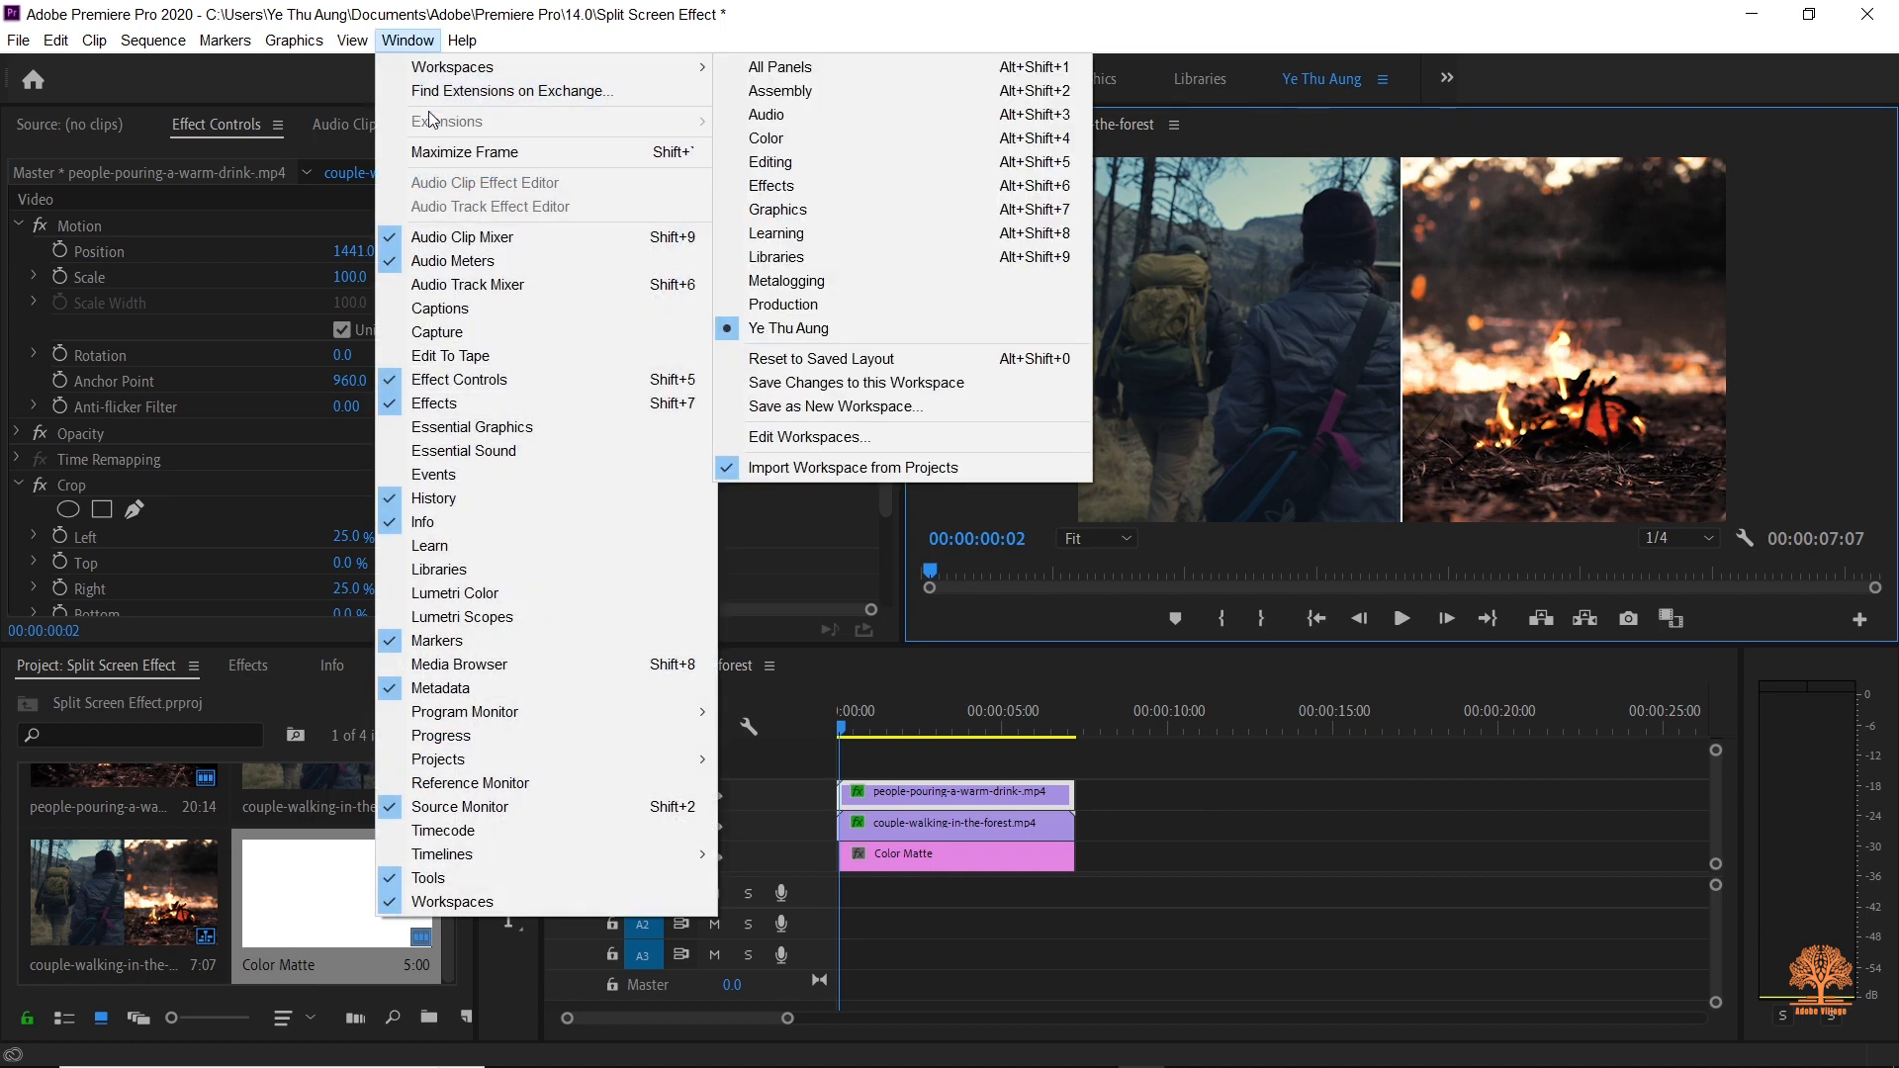
{"action": "left_click", "coordinate": [475, 427]}
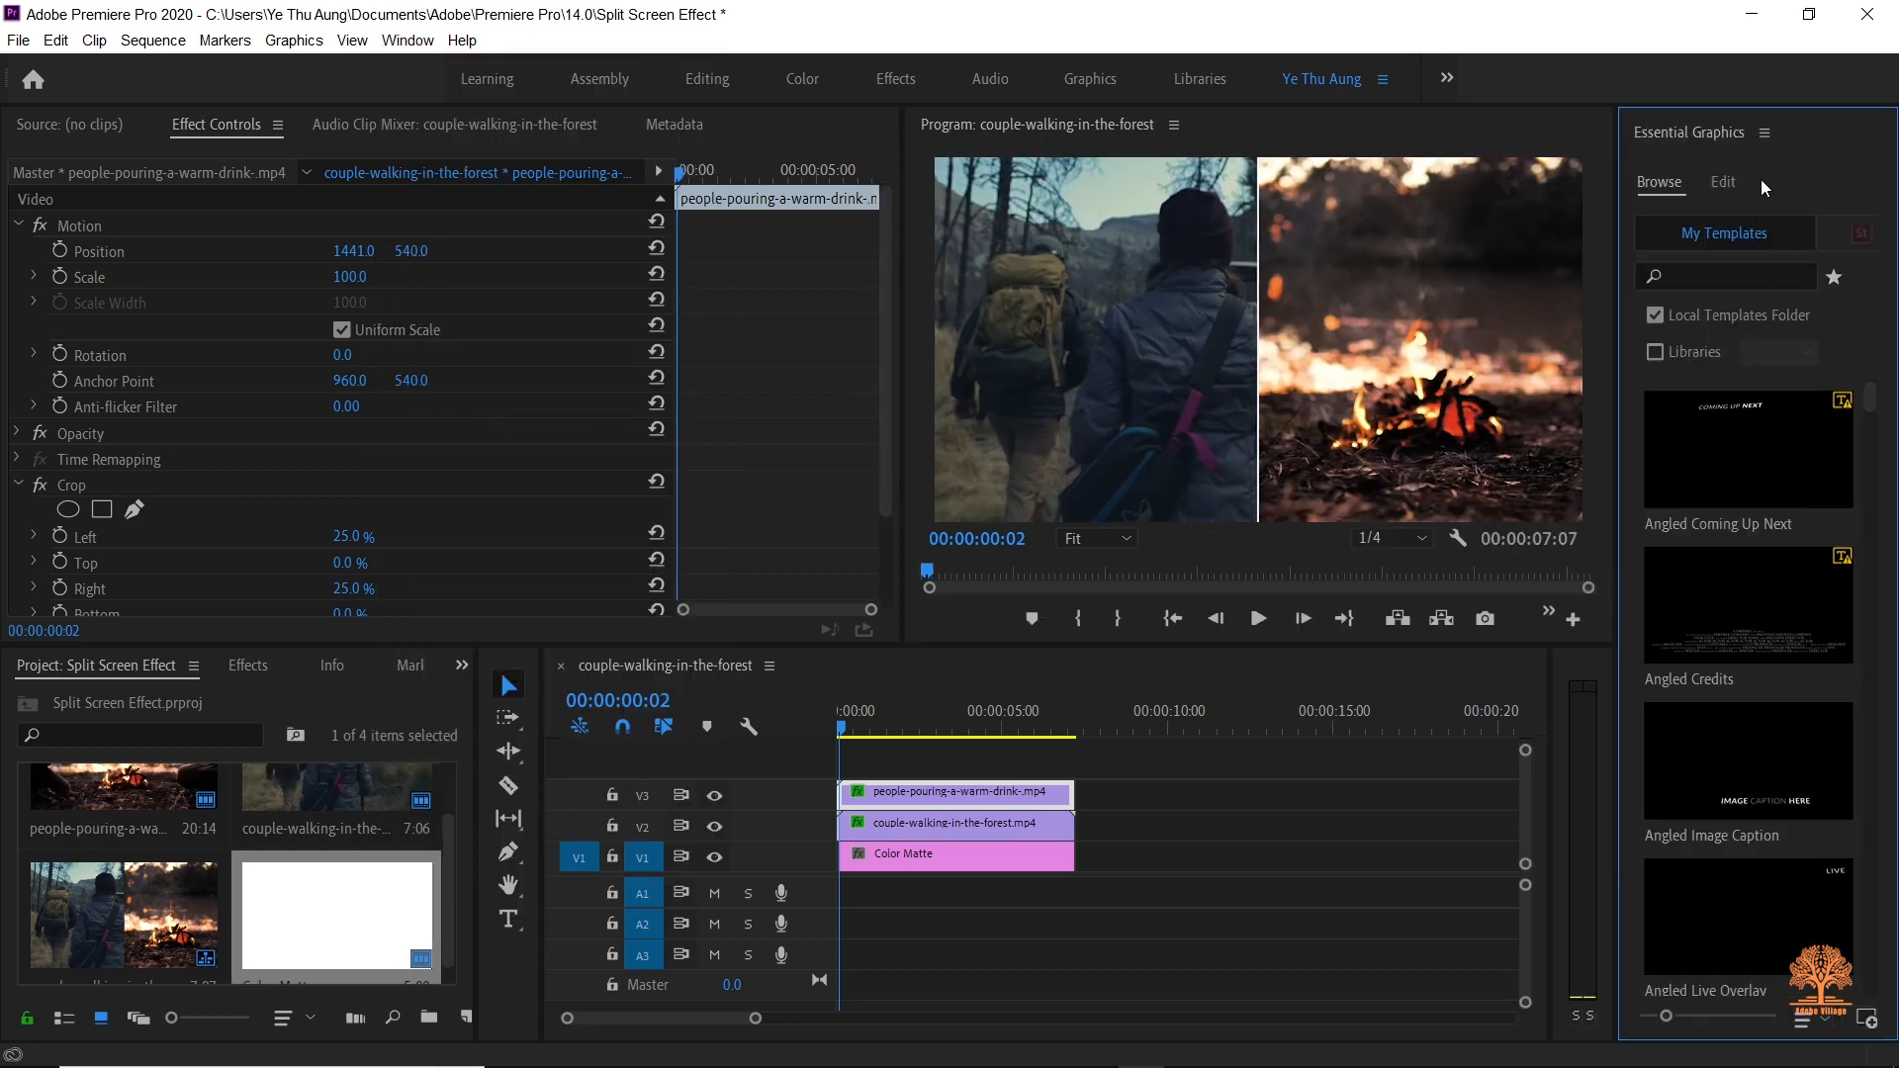
Step: Review the new-layer options available in Essential Graphics, including text and shapes
{"action": "left_click", "coordinate": [1719, 181]}
{"action": "left_click", "coordinate": [1863, 250]}
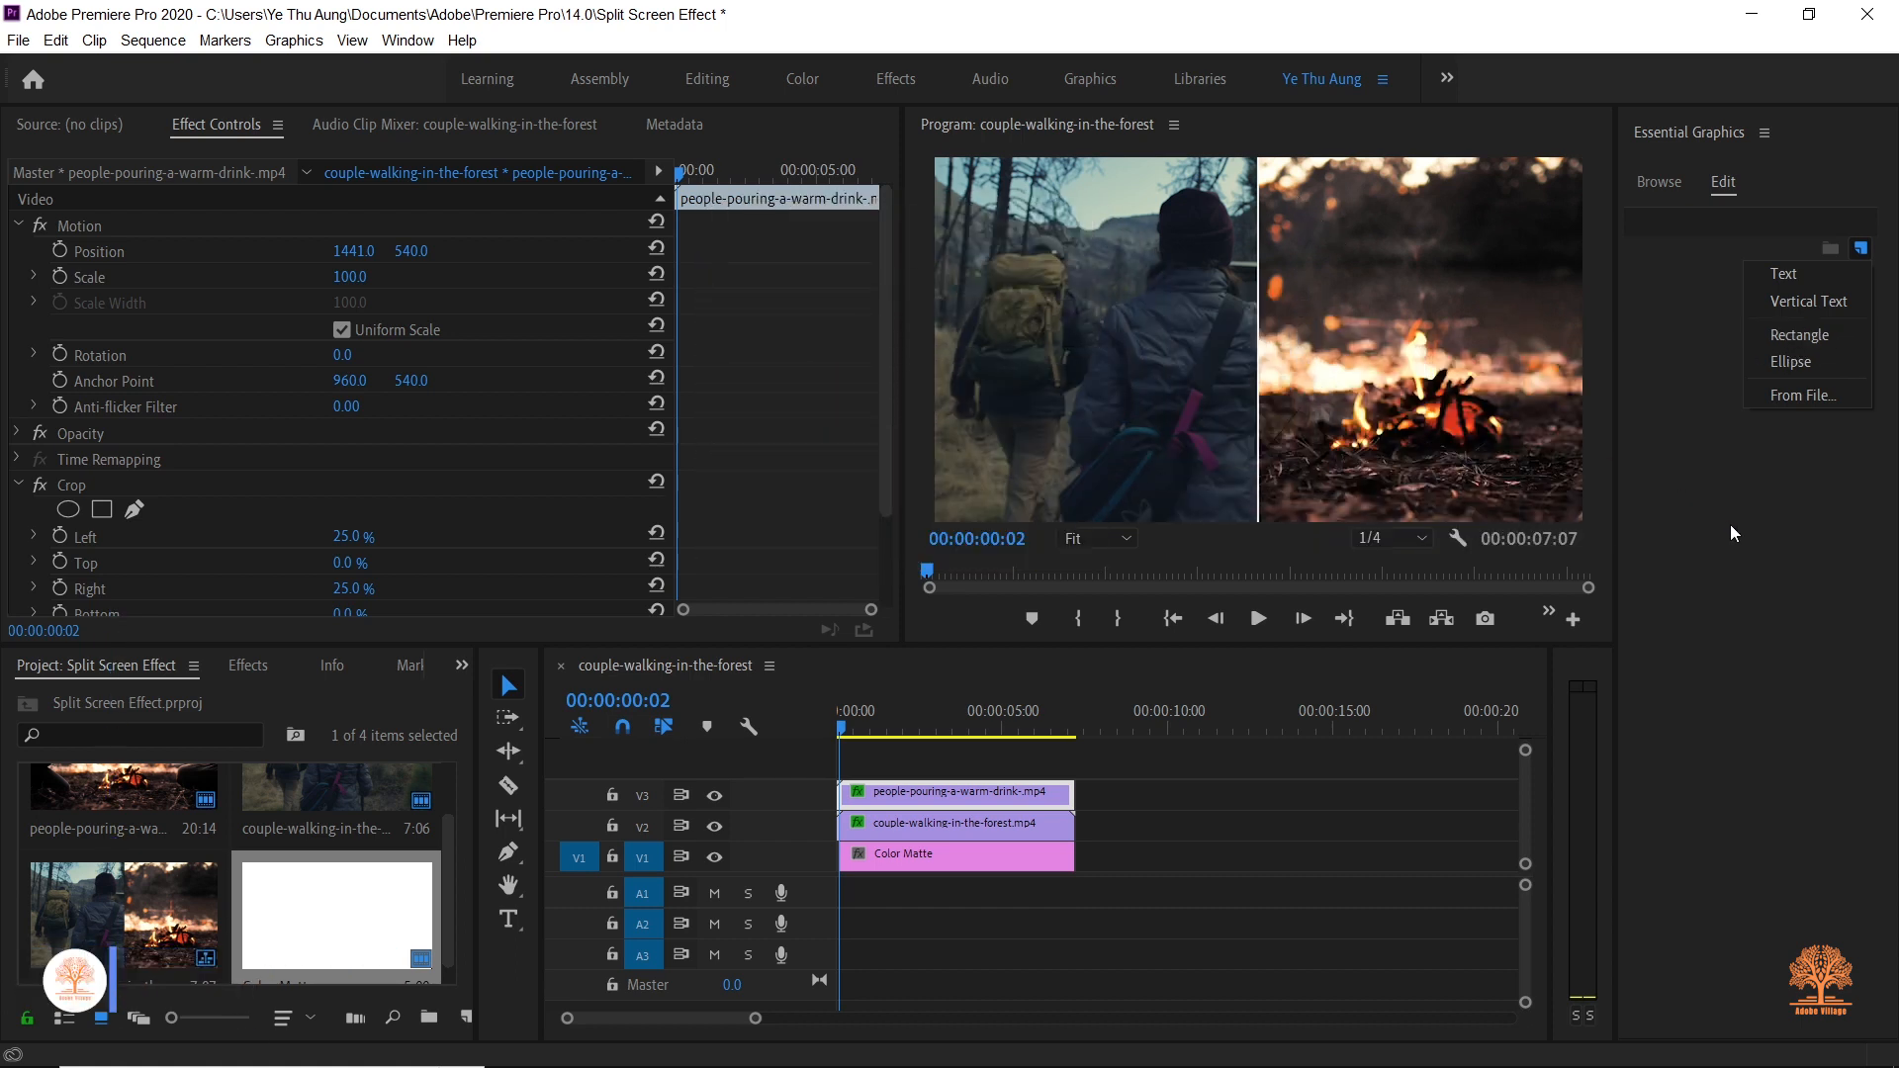
{"action": "left_click", "coordinate": [1657, 181]}
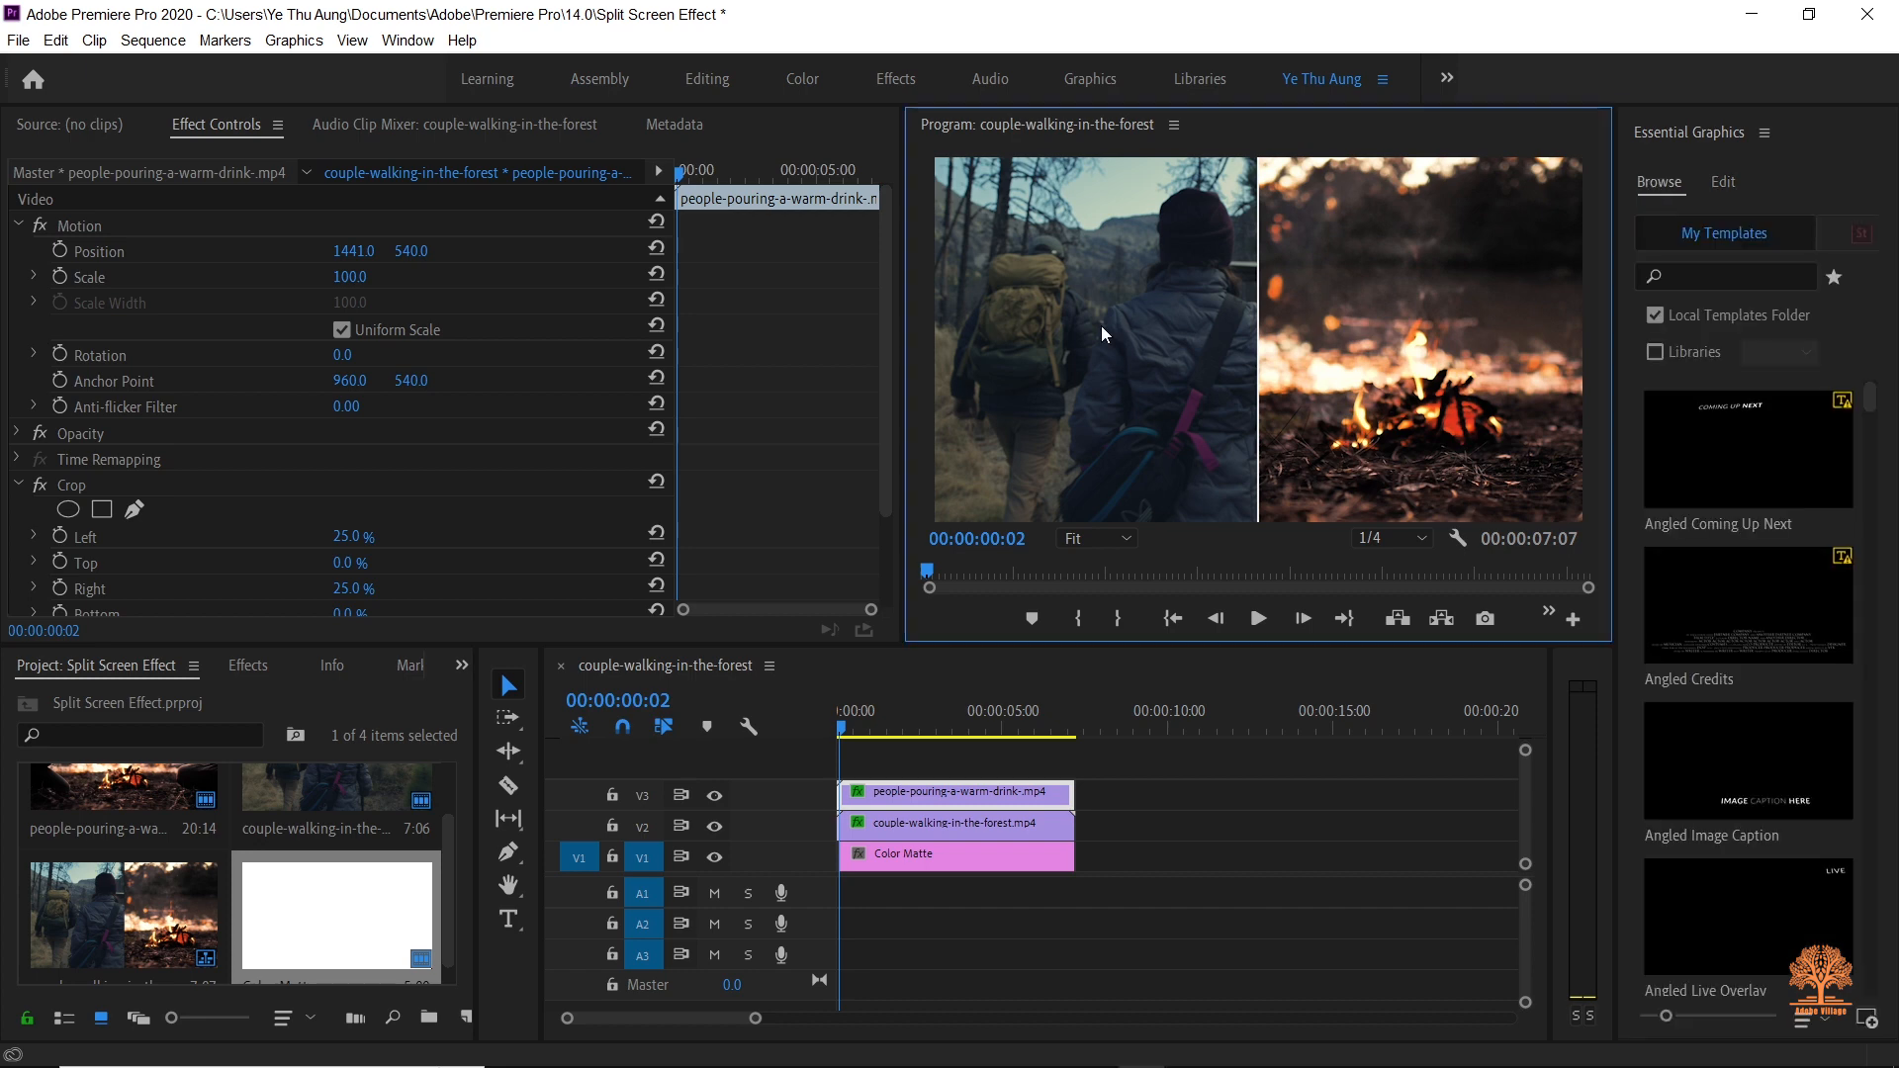
Step: Close Essential Graphics and play part of the split screen in an enlarged preview
{"action": "left_click", "coordinate": [1765, 133]}
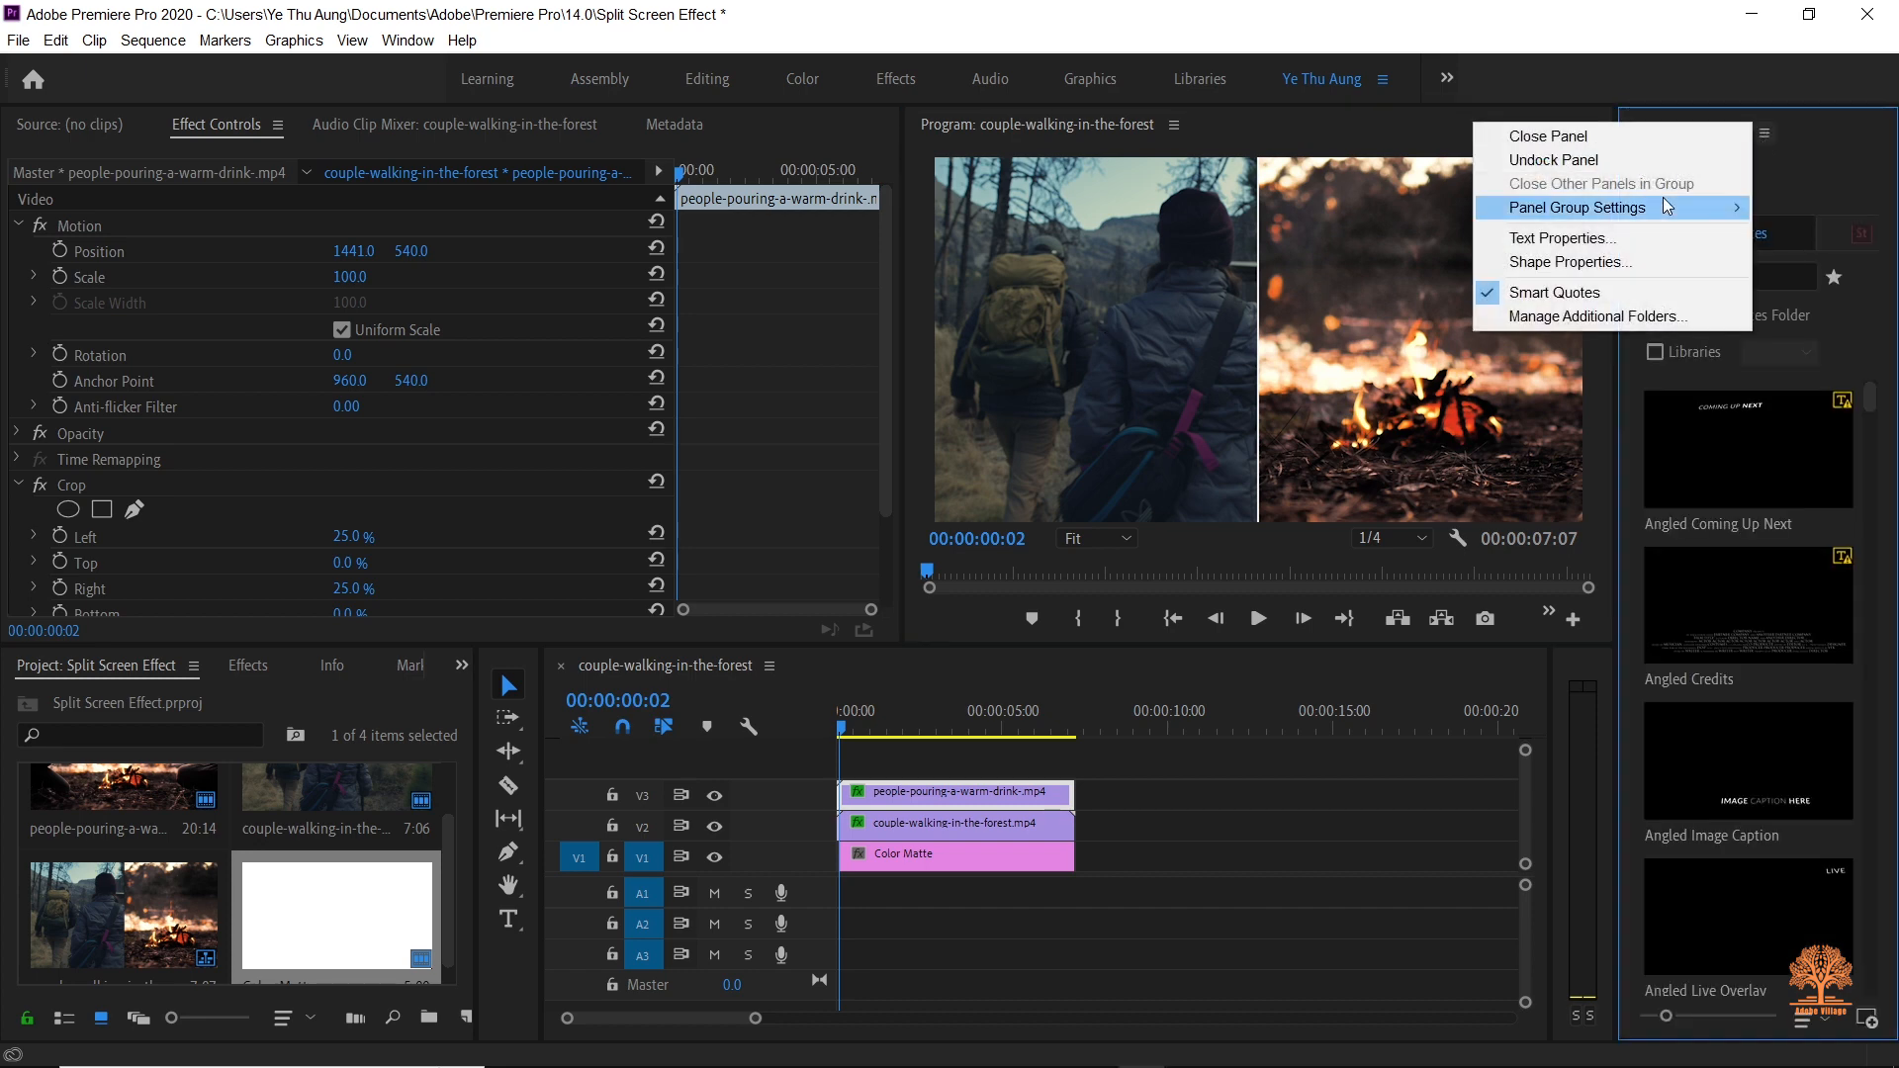
{"action": "left_click", "coordinate": [1657, 145]}
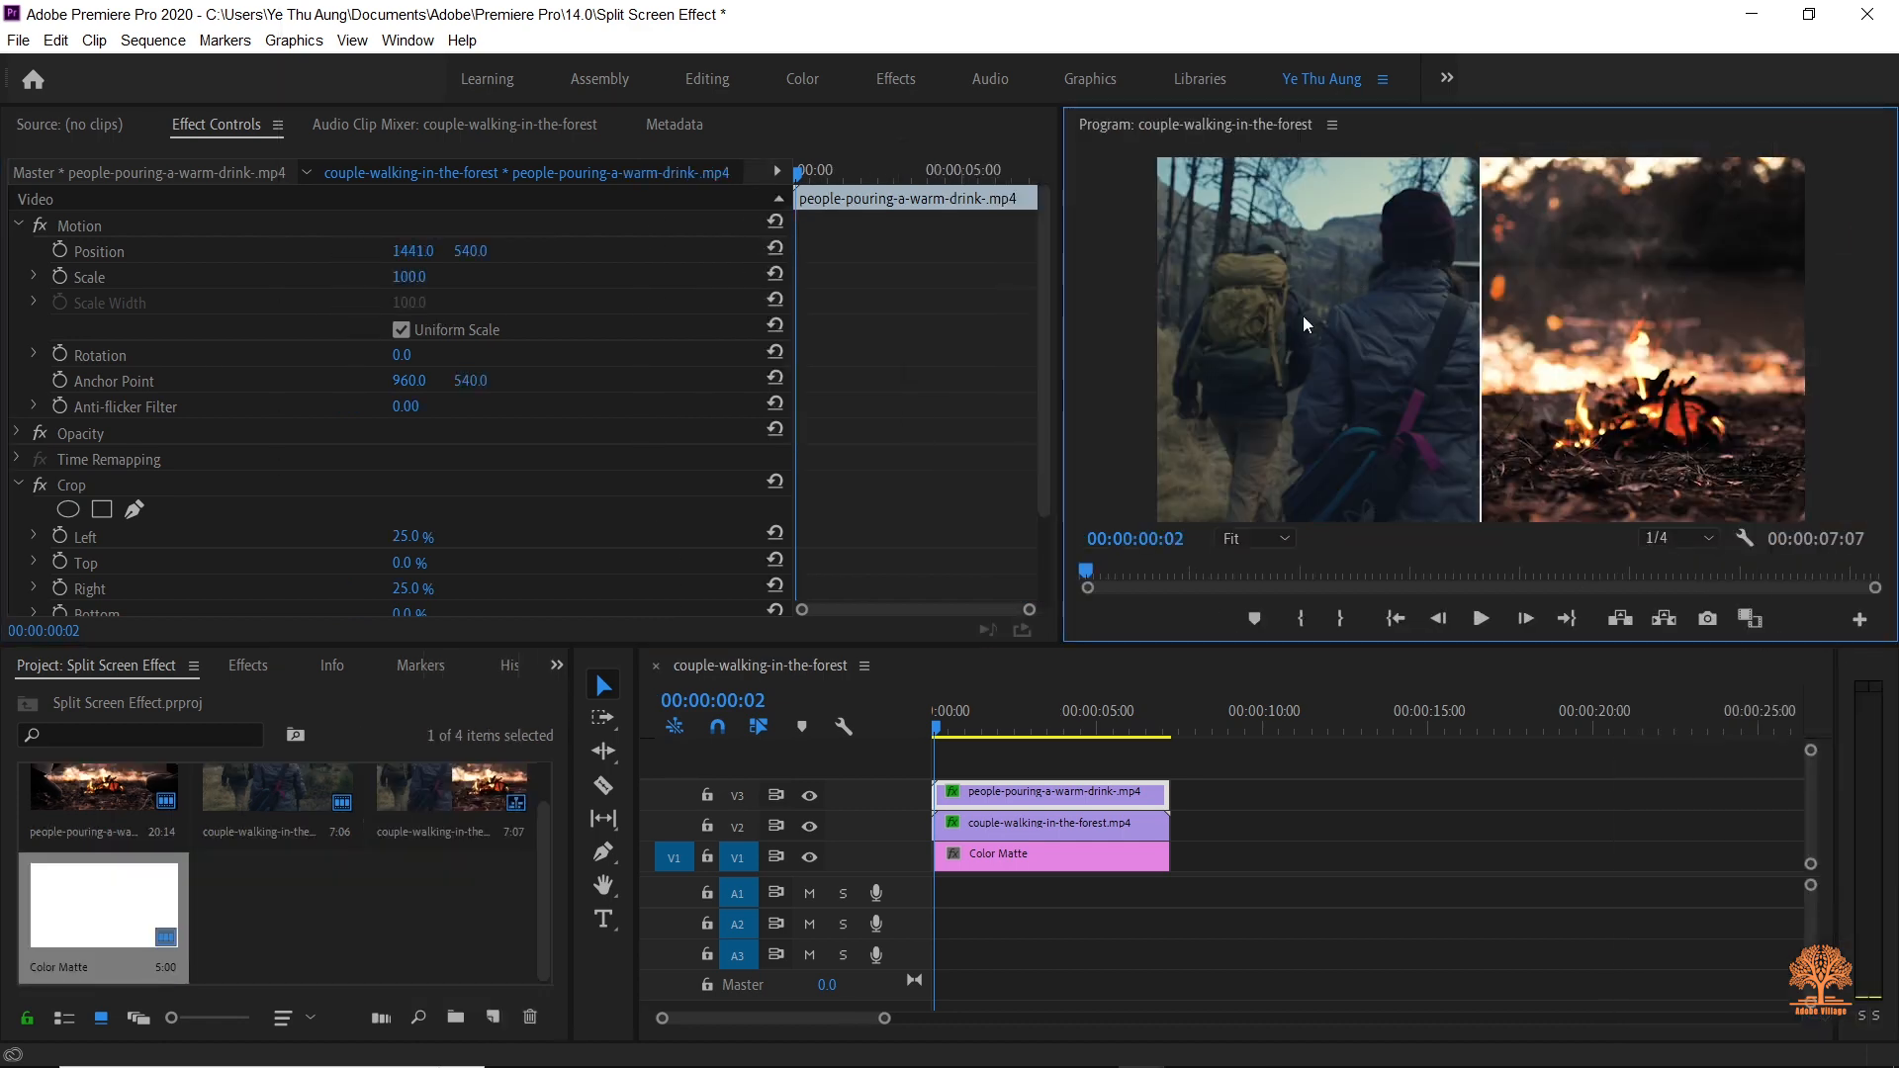
{"action": "key", "text": "space"}
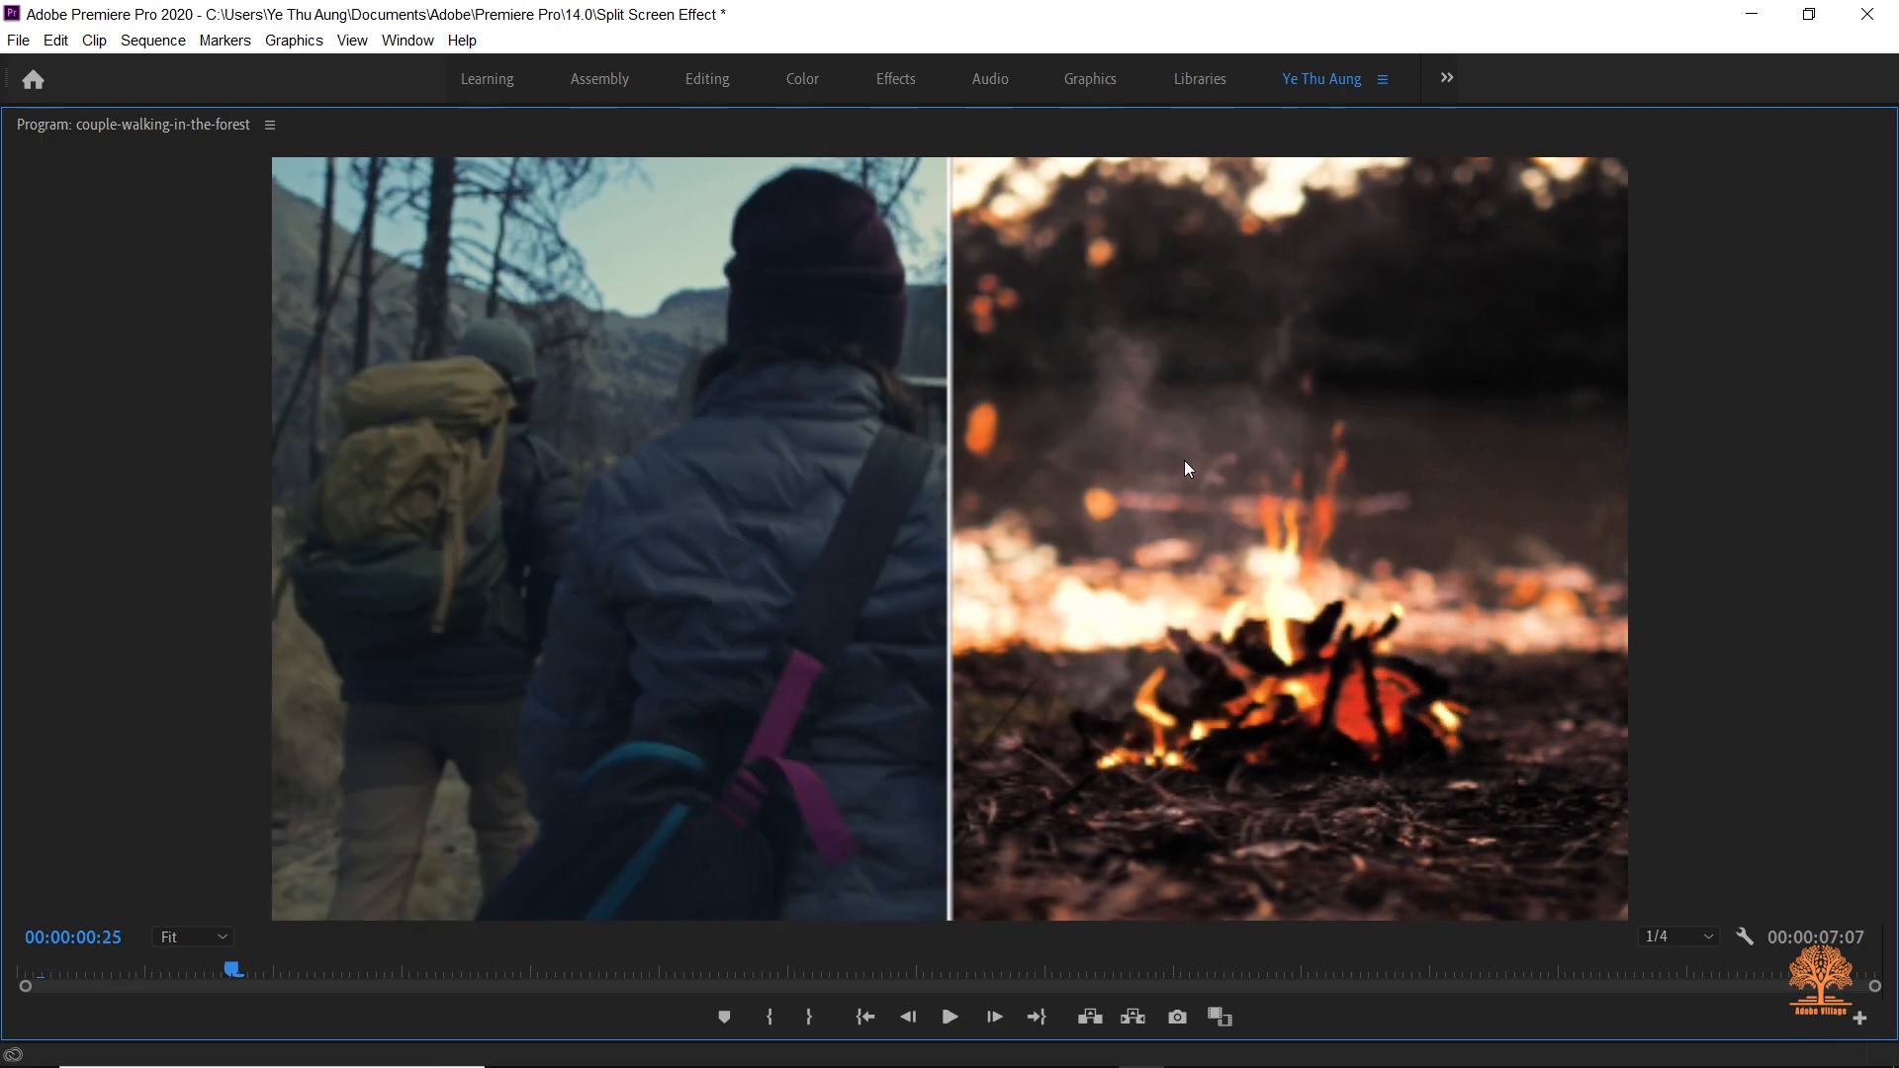
{"action": "key", "text": "grave"}
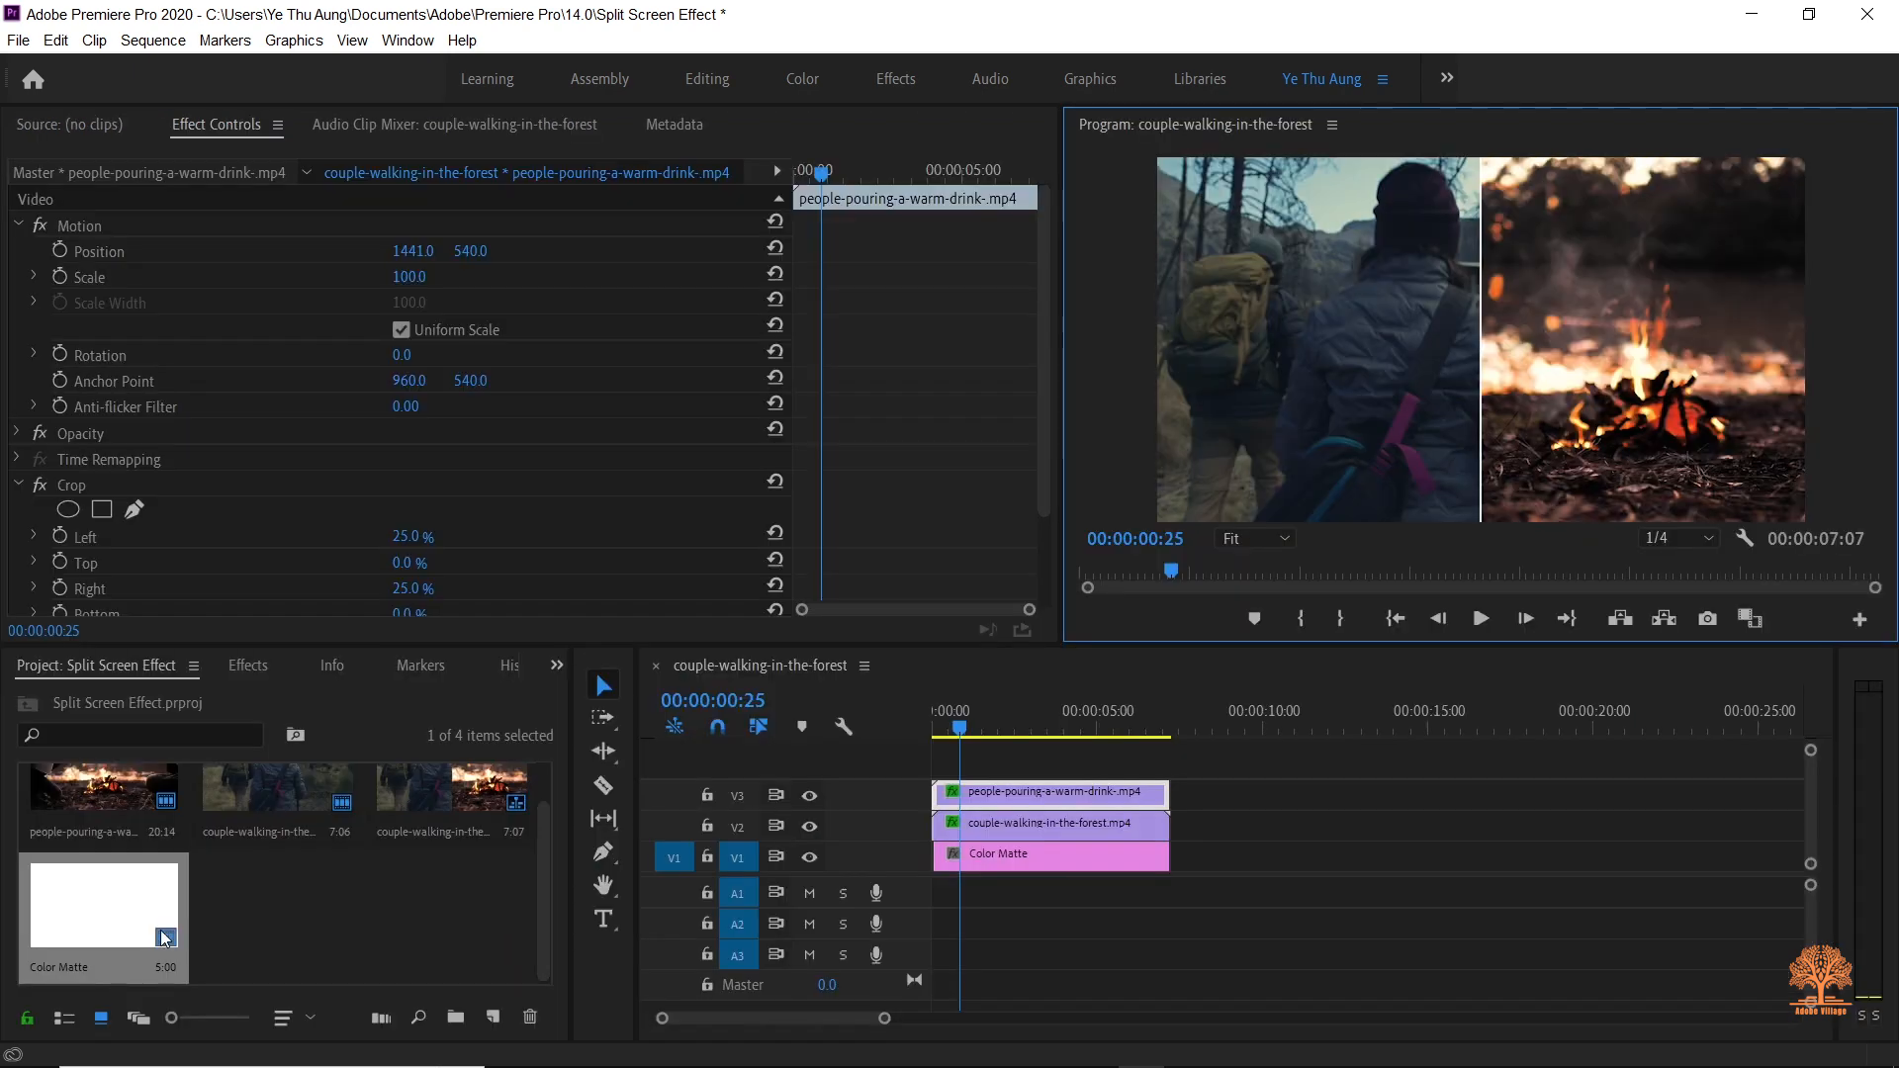
Step: Change the Color Matte's colour to a bright yellow-green
{"action": "double_click", "coordinate": [165, 938]}
{"action": "left_click", "coordinate": [986, 927]}
{"action": "left_click_drag", "start_coordinate": [1131, 988], "coordinate": [1131, 751]}
{"action": "left_click", "coordinate": [1368, 663]}
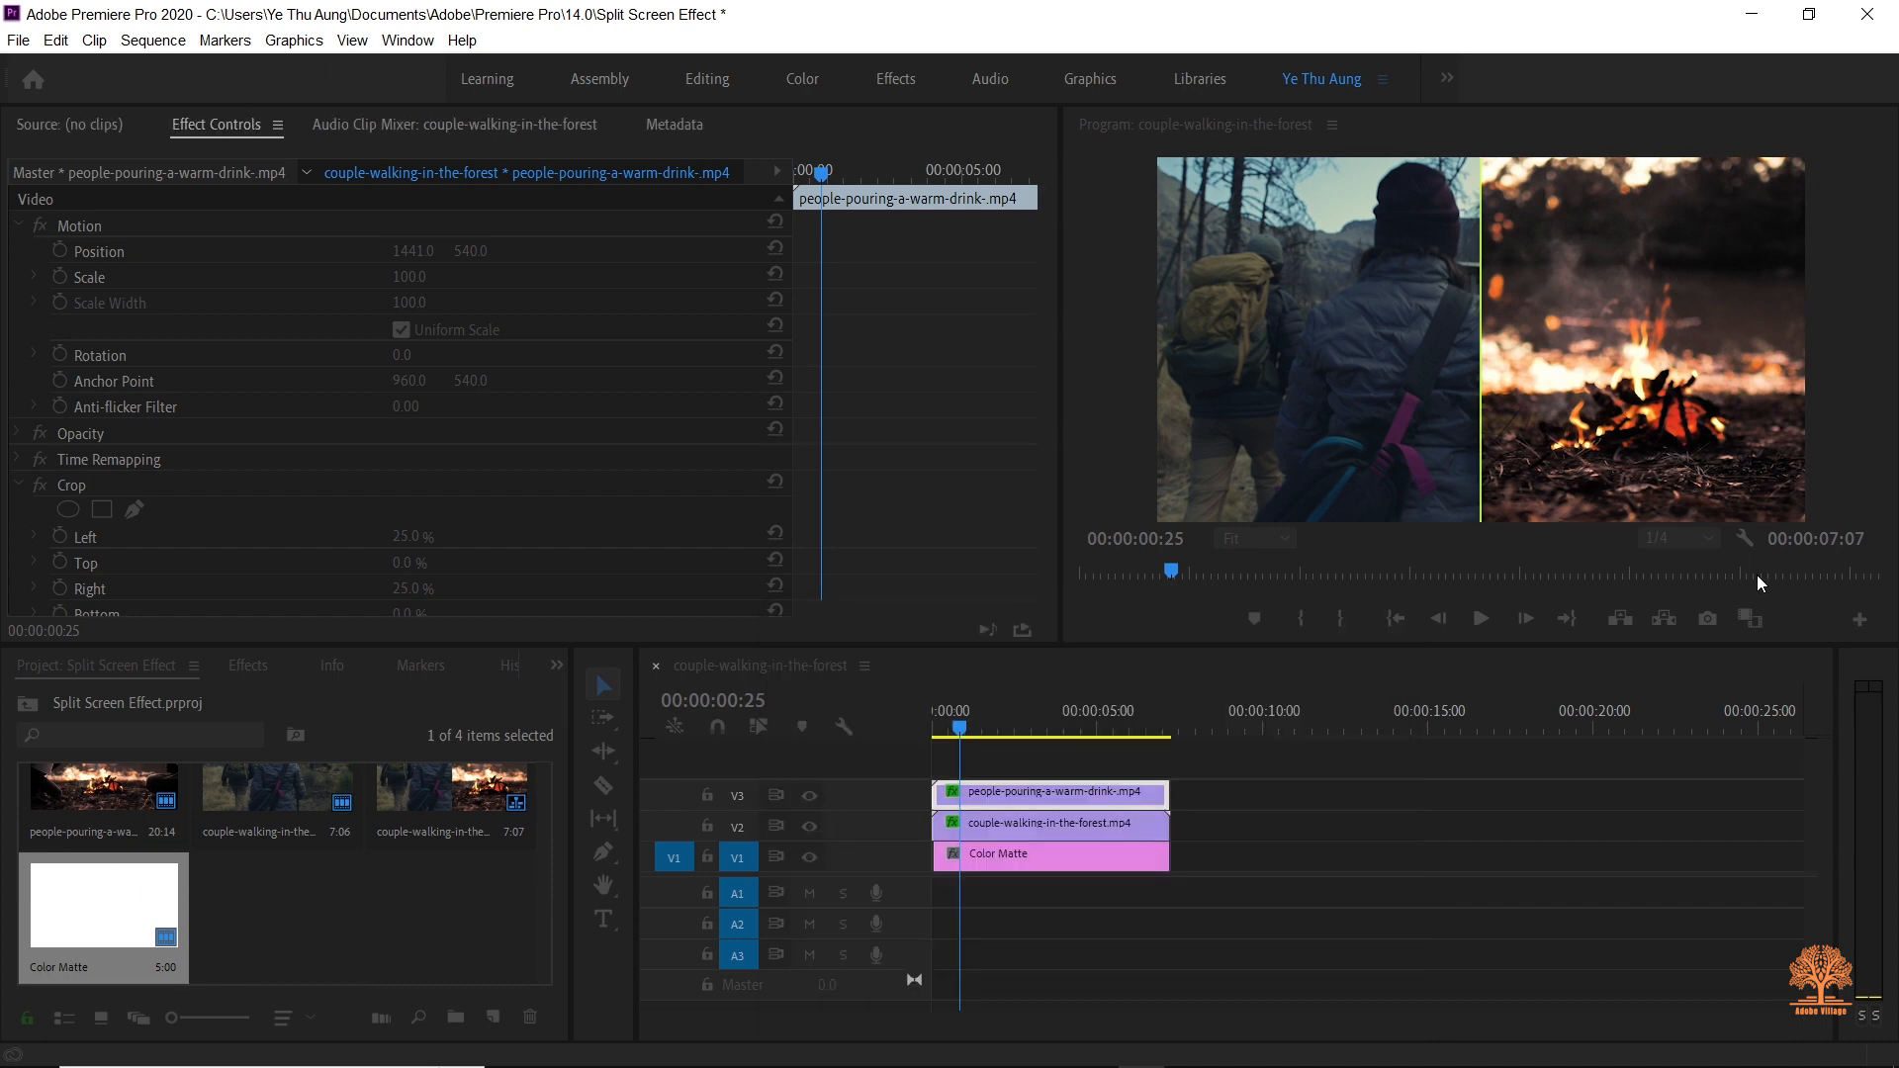
Step: Change the Color Matte's colour to a dark grey
{"action": "double_click", "coordinate": [105, 928]}
{"action": "left_click_drag", "start_coordinate": [791, 836], "coordinate": [786, 765]}
{"action": "left_click", "coordinate": [1283, 675]}
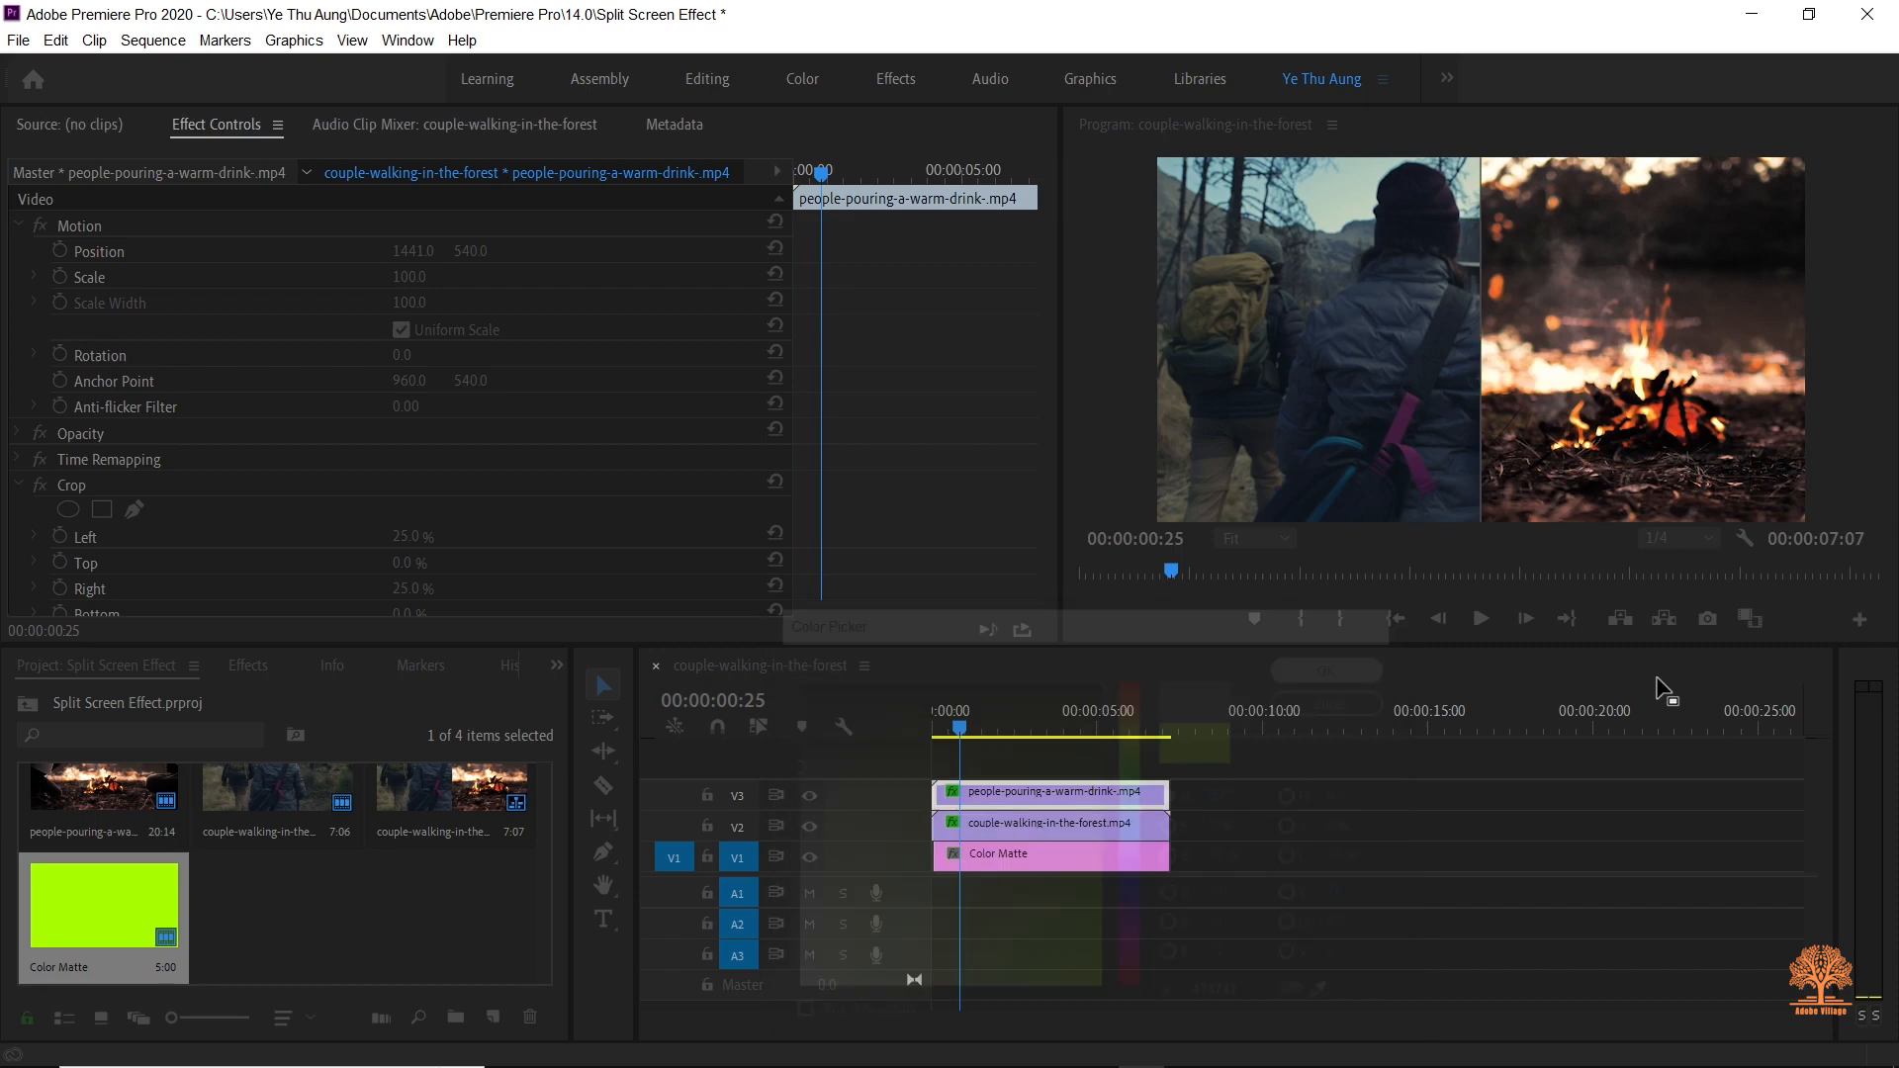
Step: Play the split screen with the grey dividing line in an enlarged preview
{"action": "left_click", "coordinate": [1306, 445]}
{"action": "key", "text": "grave"}
{"action": "key", "text": "space"}
{"action": "key", "text": "space"}
{"action": "key", "text": "grave"}
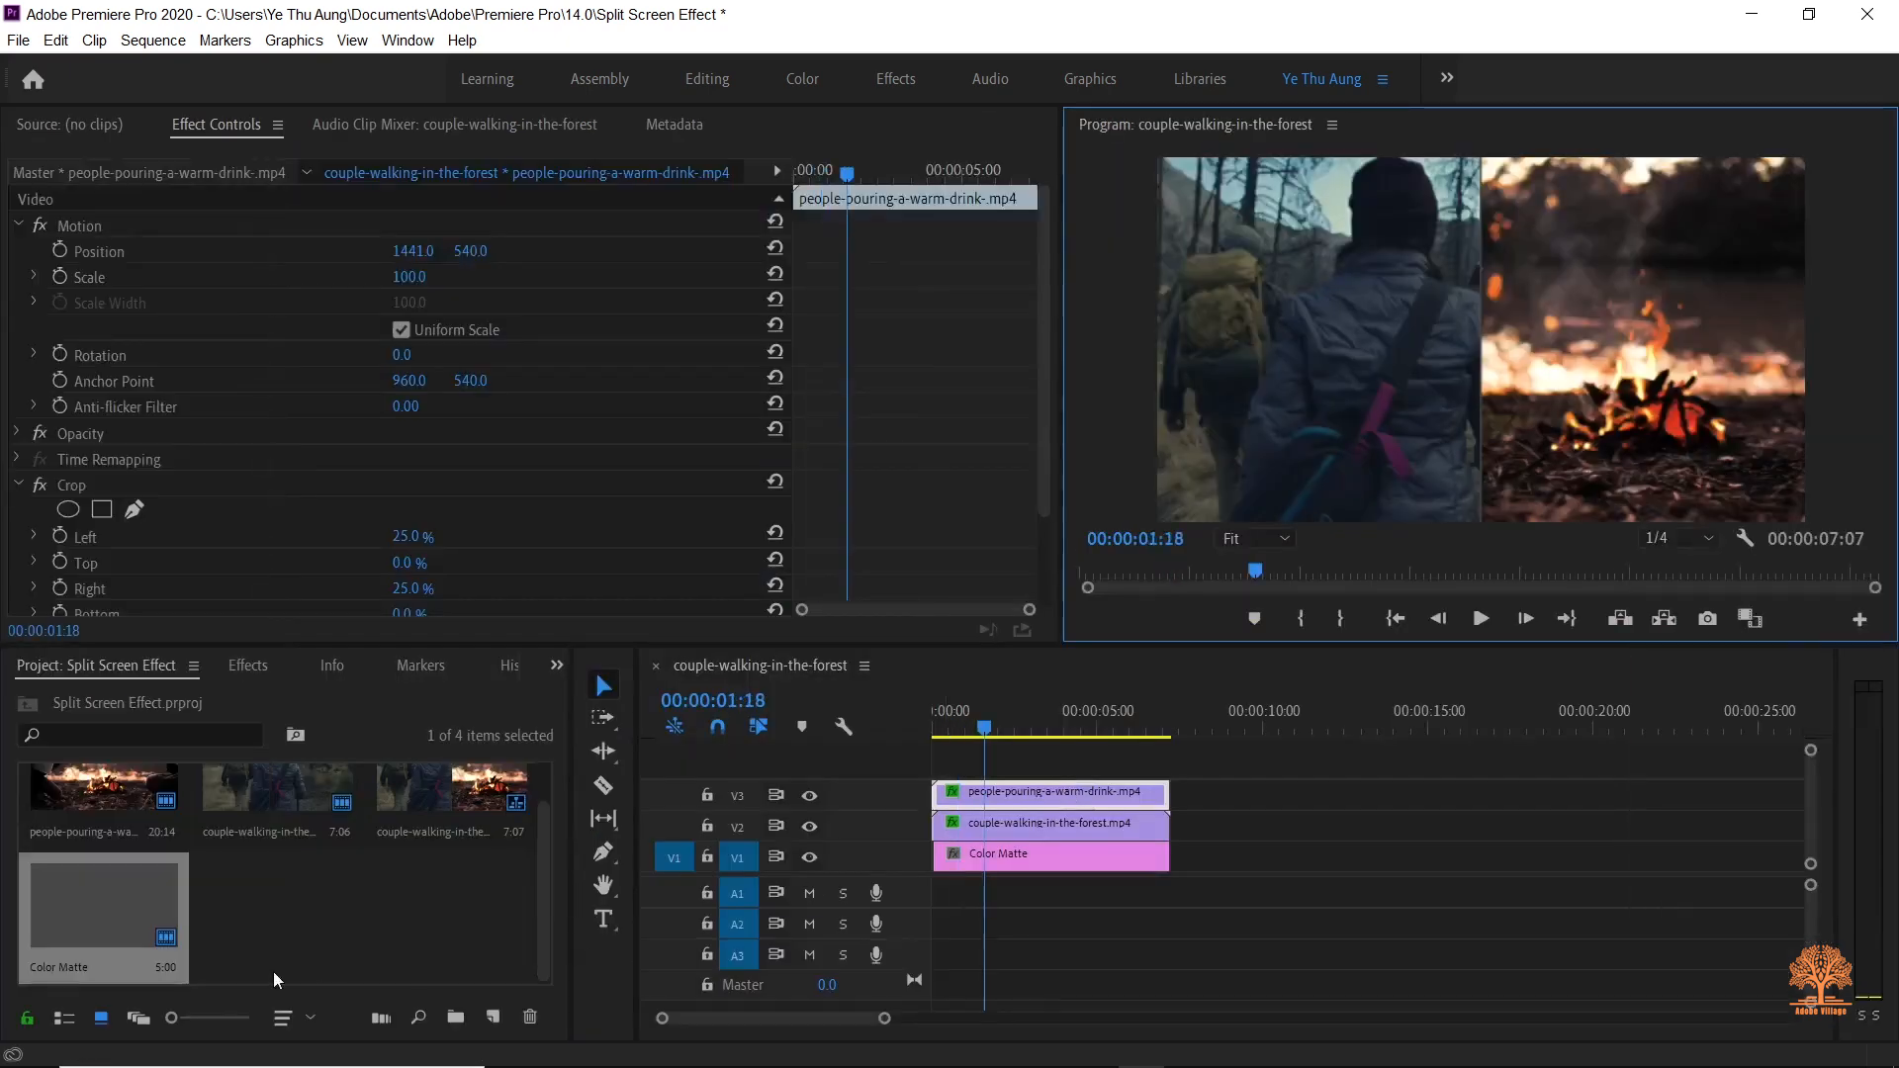
Step: Set the Color Matte's colour back to white
{"action": "double_click", "coordinate": [111, 924]}
{"action": "left_click", "coordinate": [790, 990]}
{"action": "left_click", "coordinate": [1337, 664]}
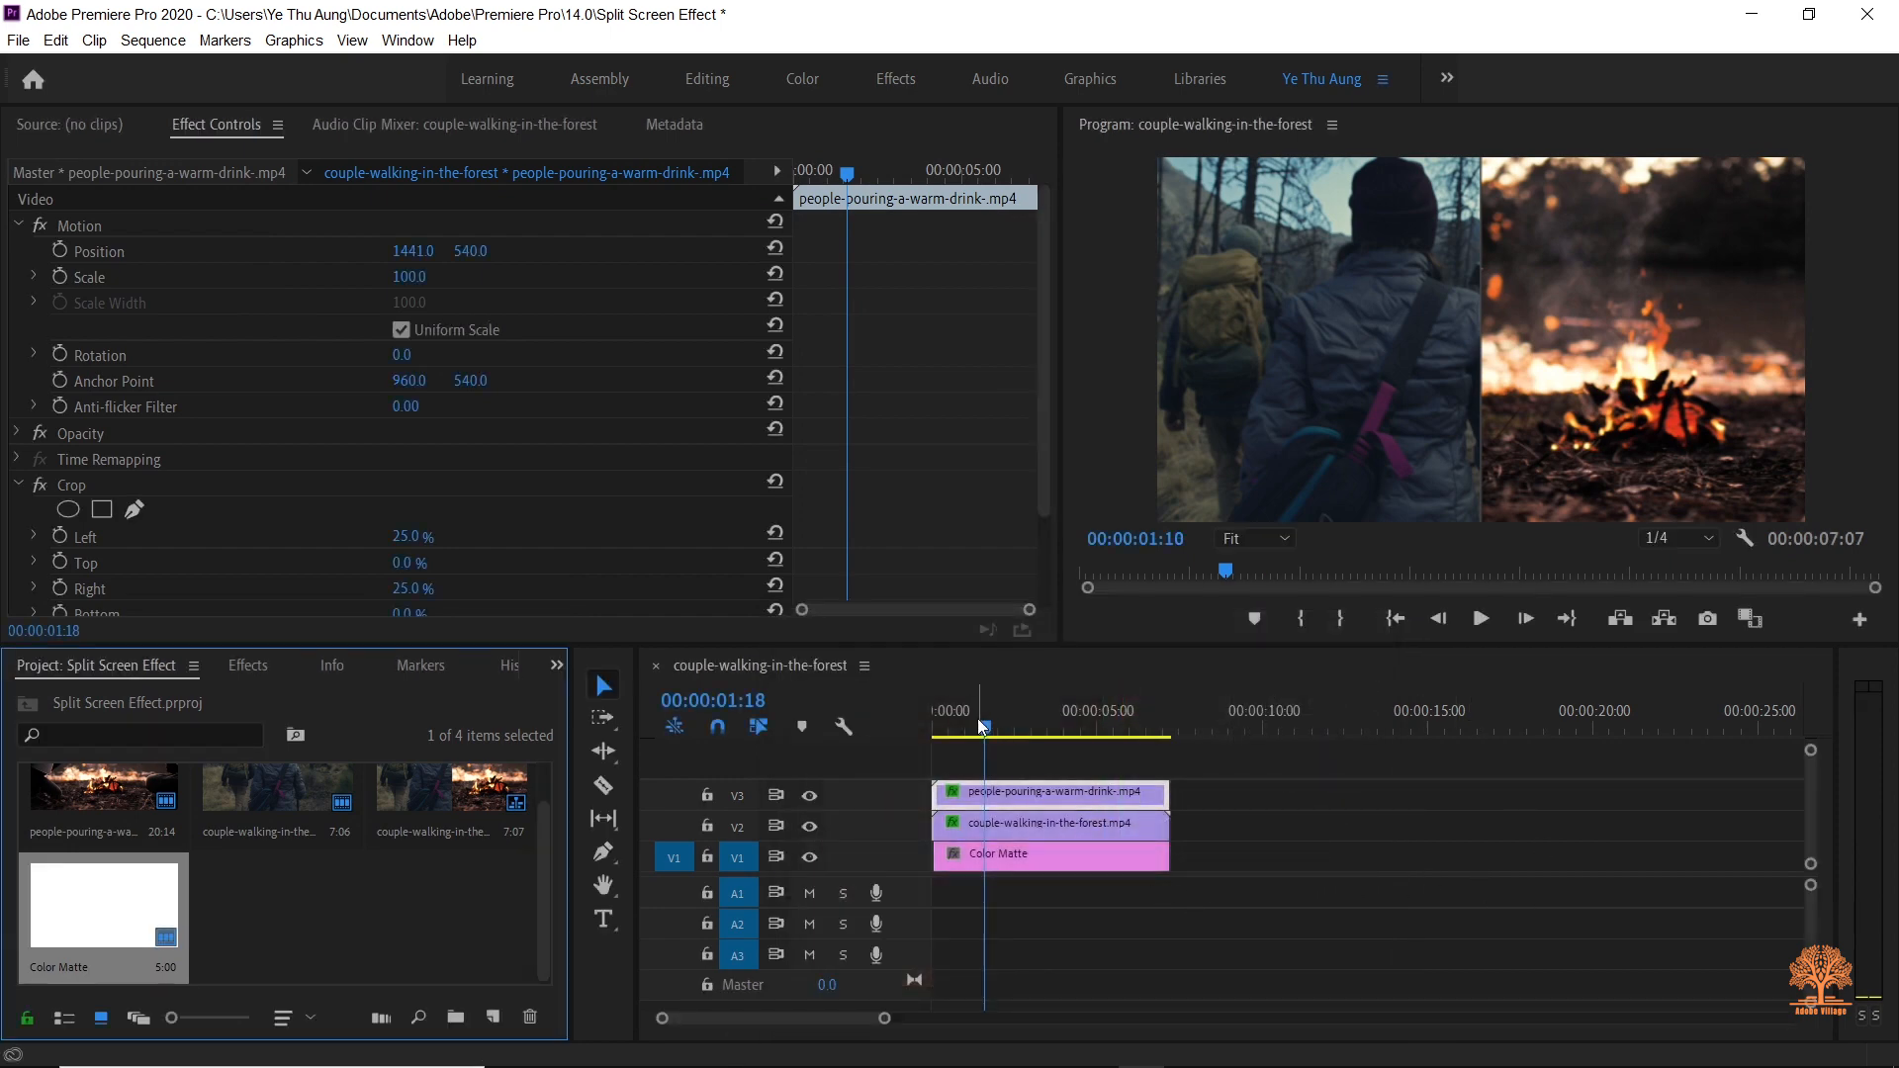
Step: Return the playhead to the start, play the sequence and inspect the split screen in an enlarged preview
{"action": "left_click_drag", "start_coordinate": [977, 718], "coordinate": [917, 722]}
{"action": "key", "text": "space"}
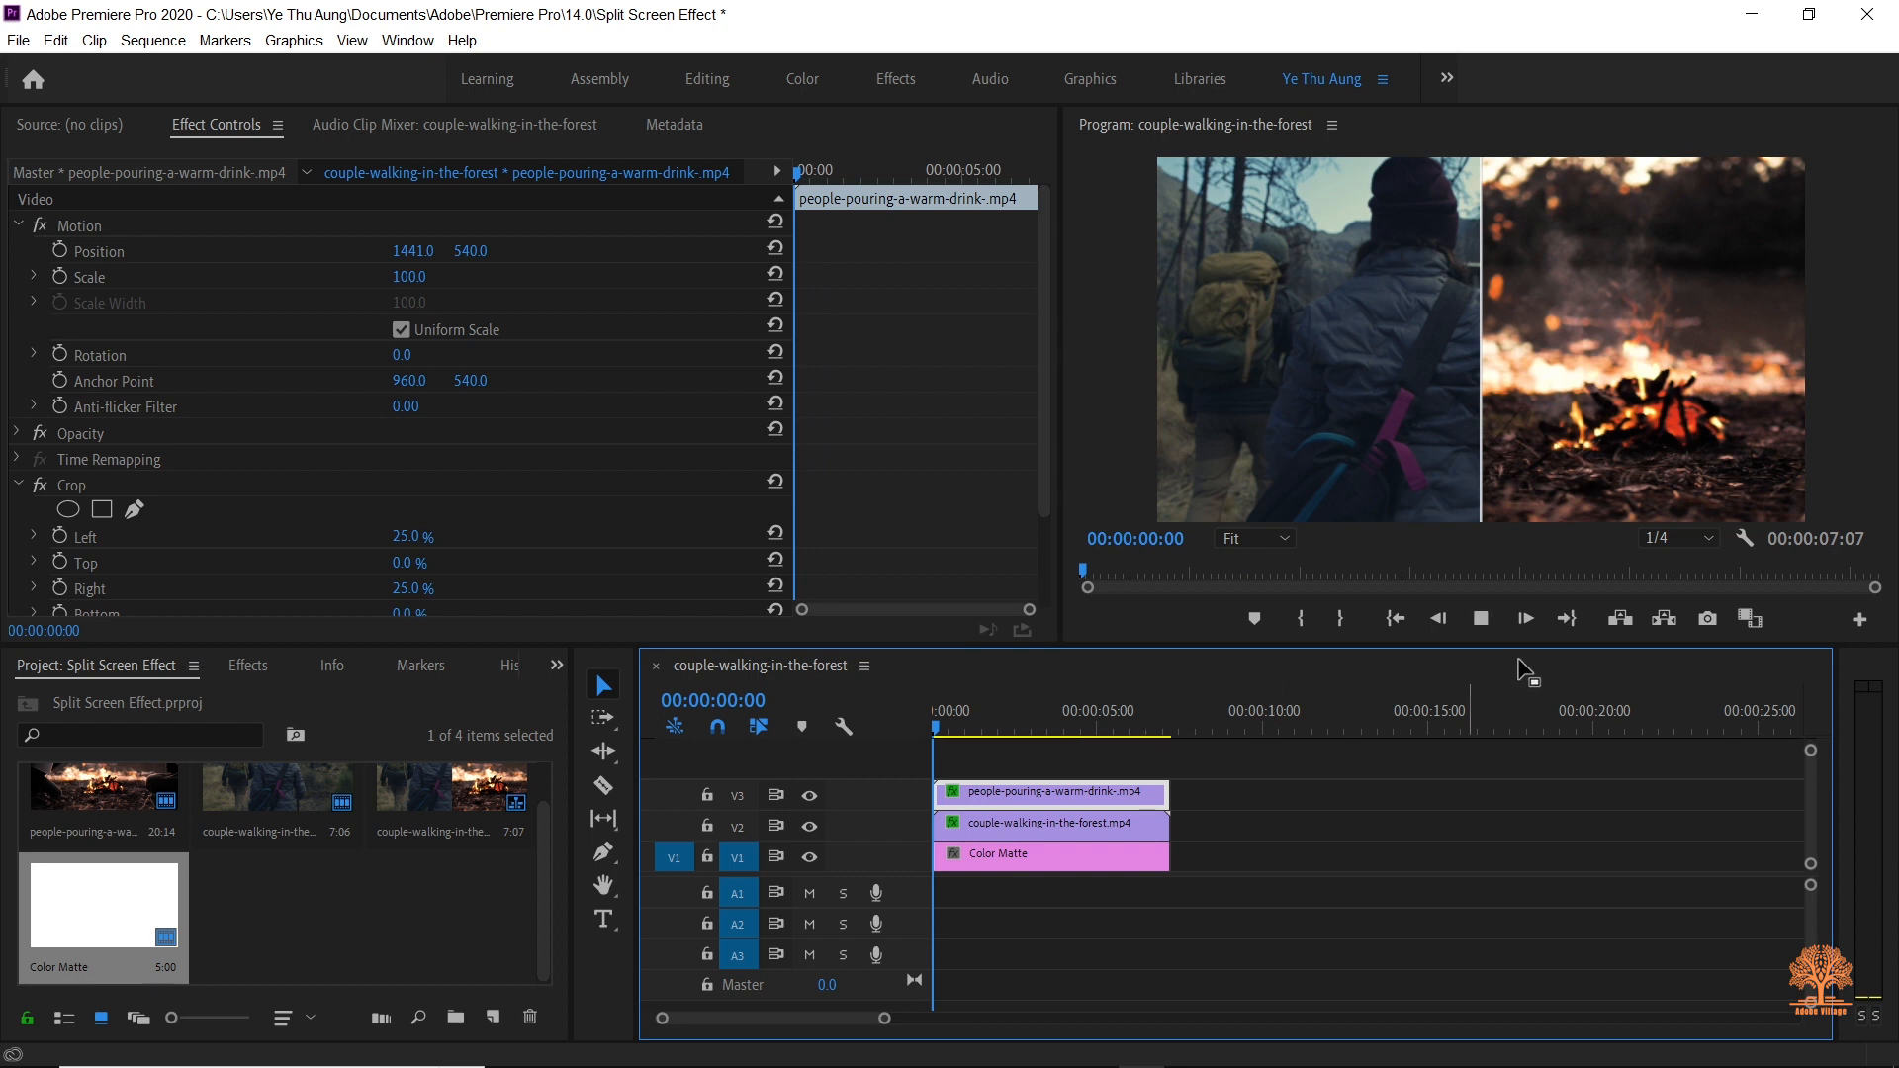
{"action": "key", "text": "space"}
{"action": "left_click", "coordinate": [941, 732]}
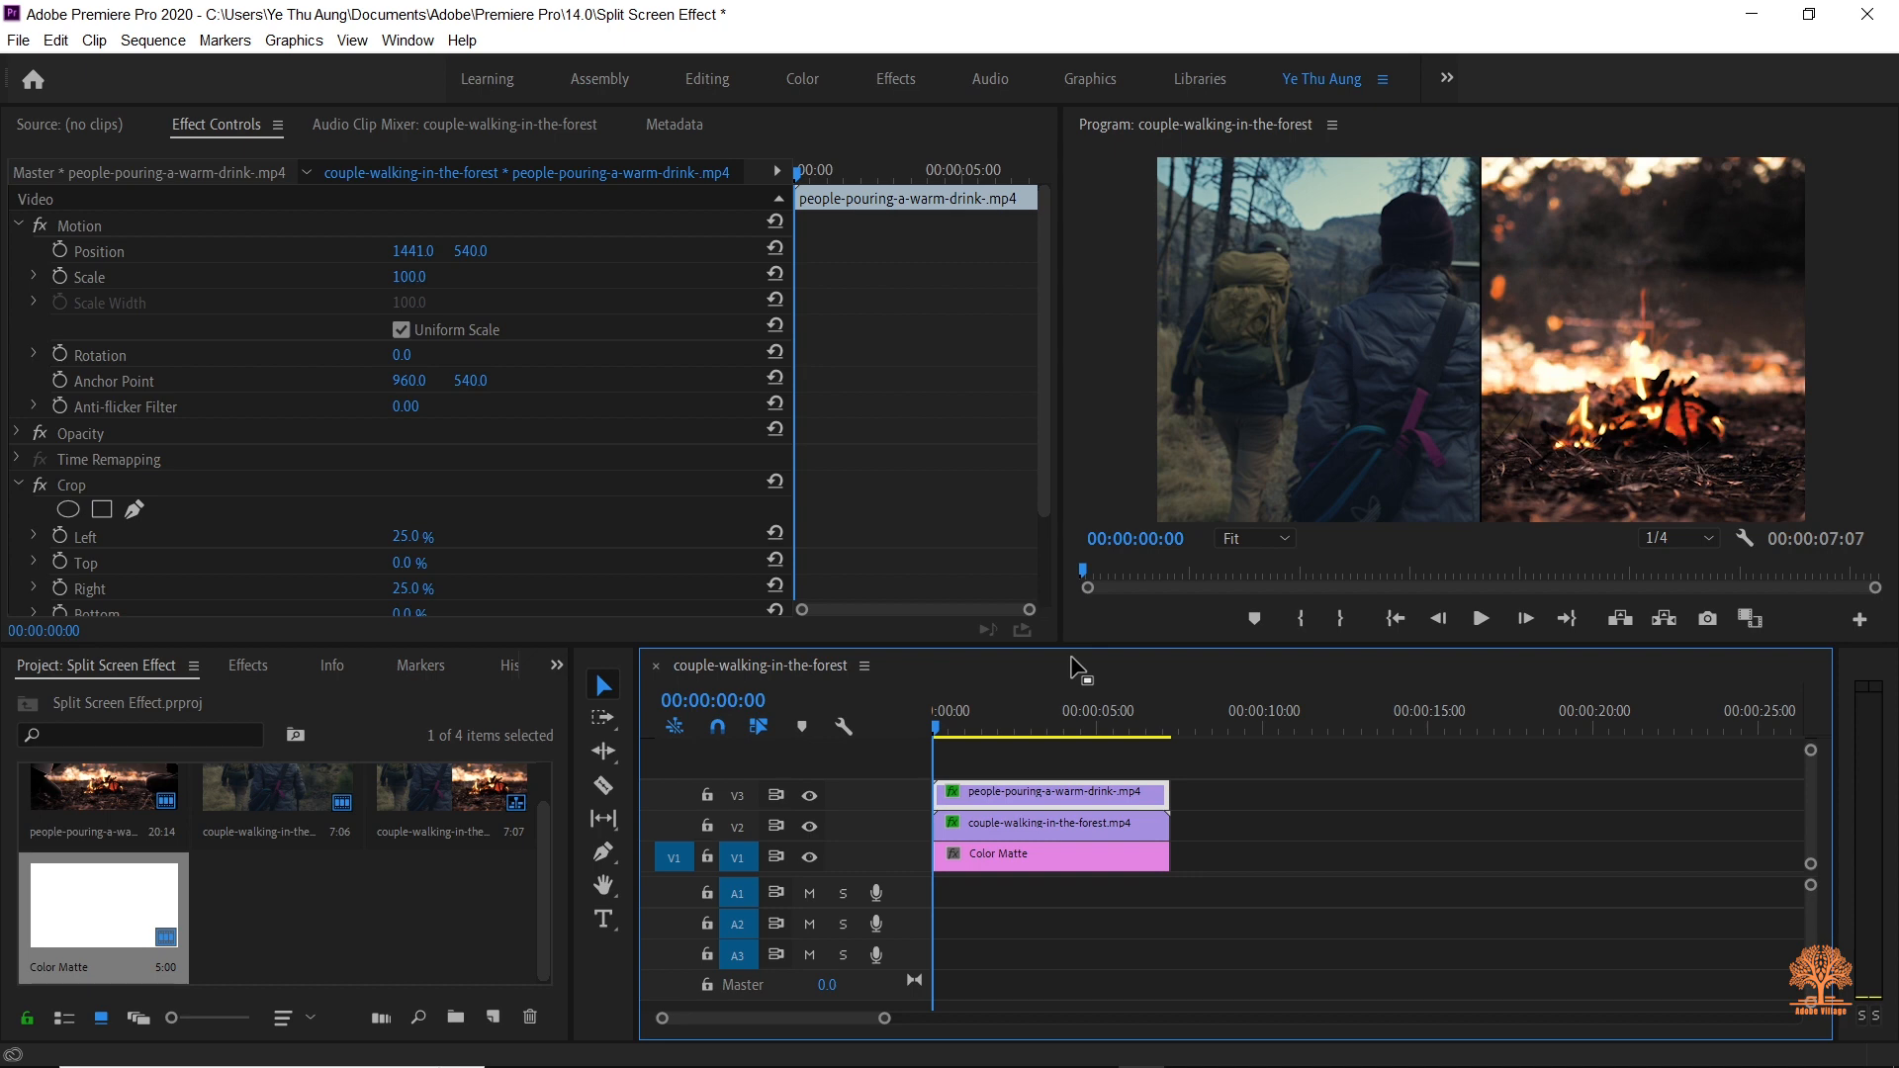
{"action": "left_click", "coordinate": [1339, 460]}
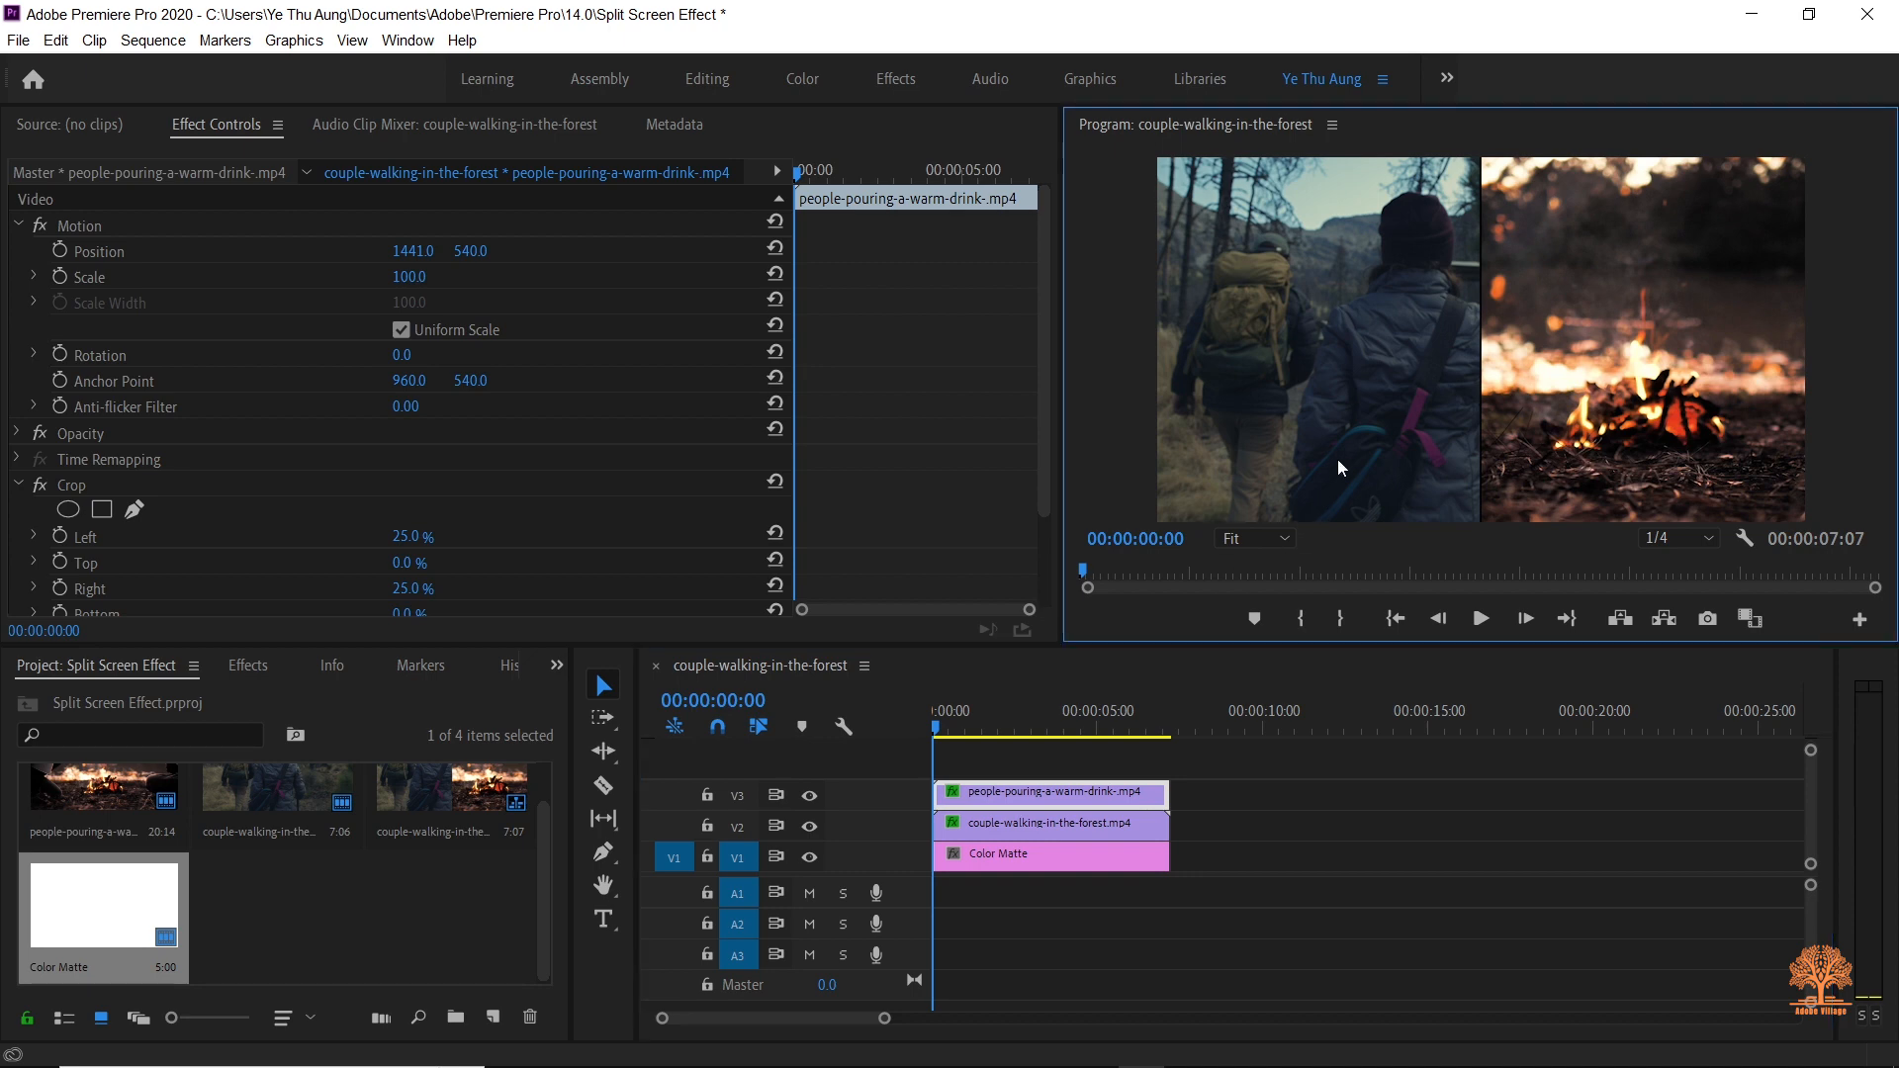
{"action": "key", "text": "grave"}
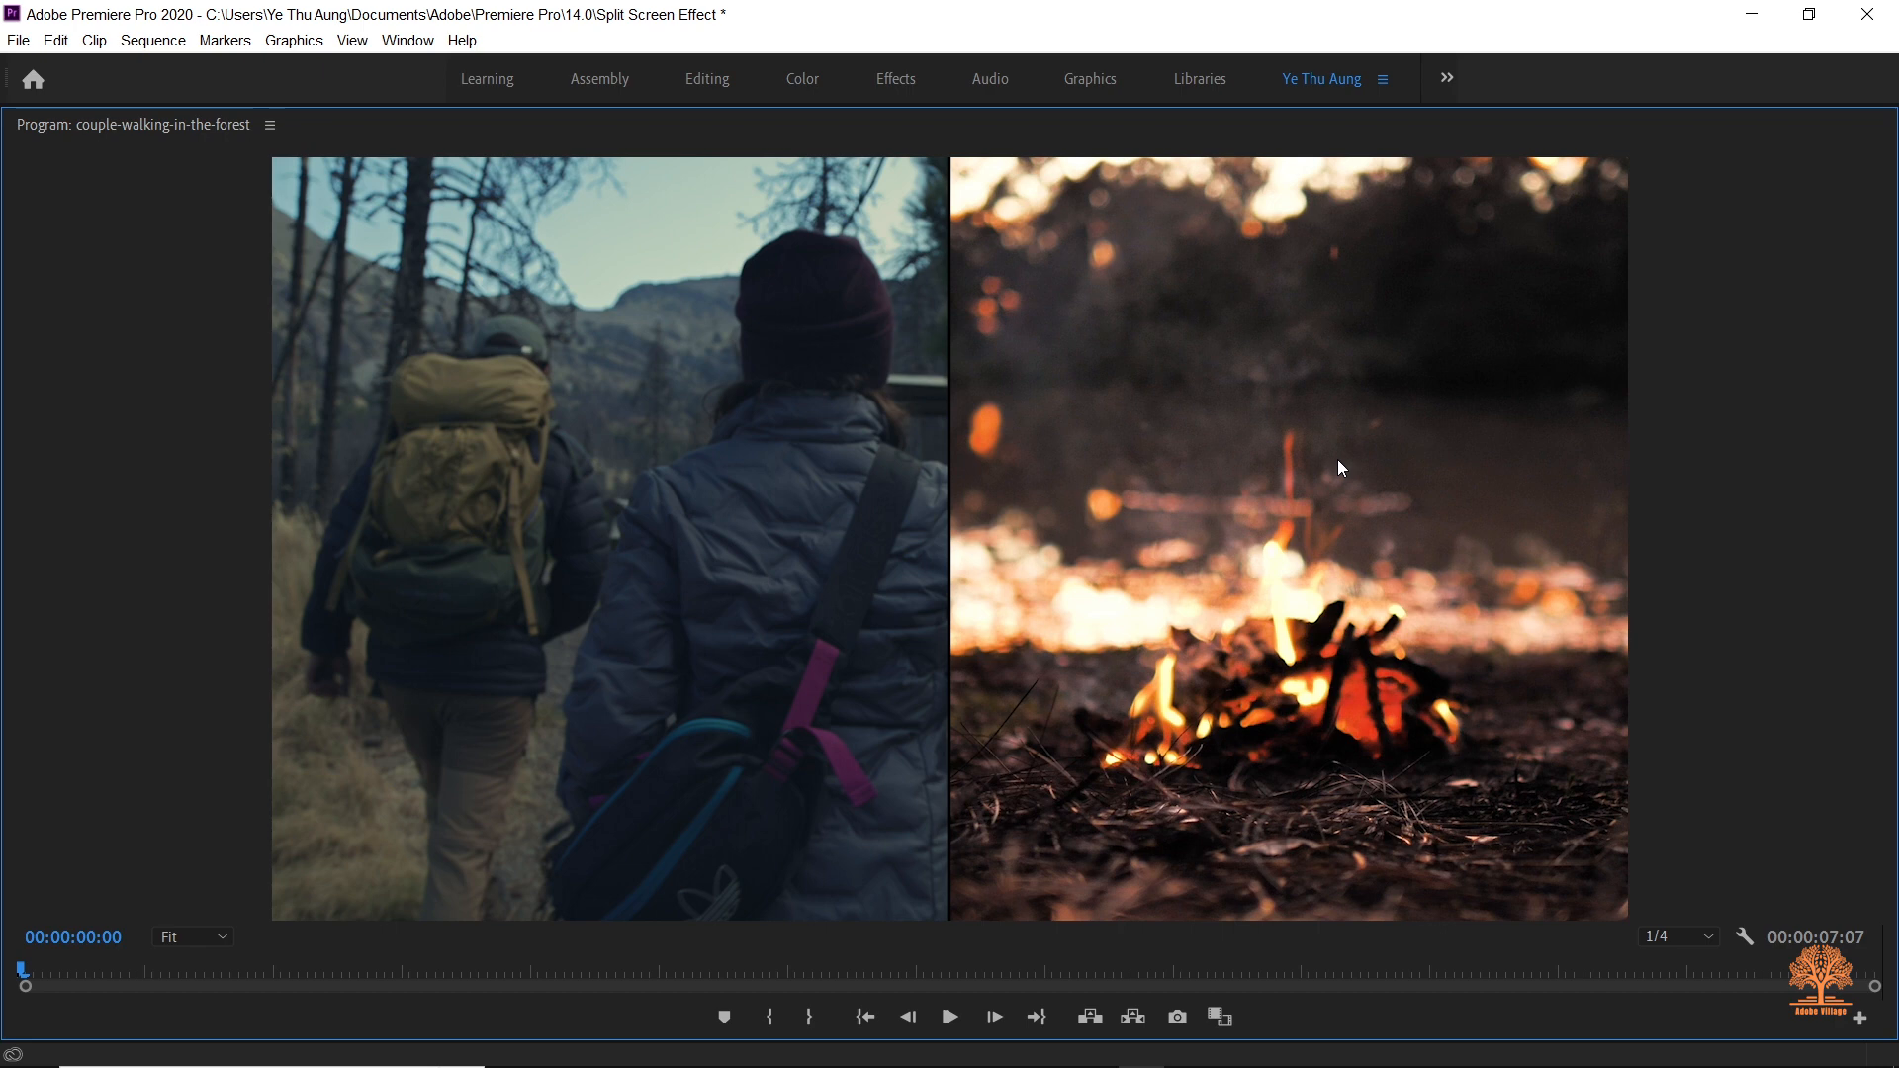
{"action": "key", "text": "grave"}
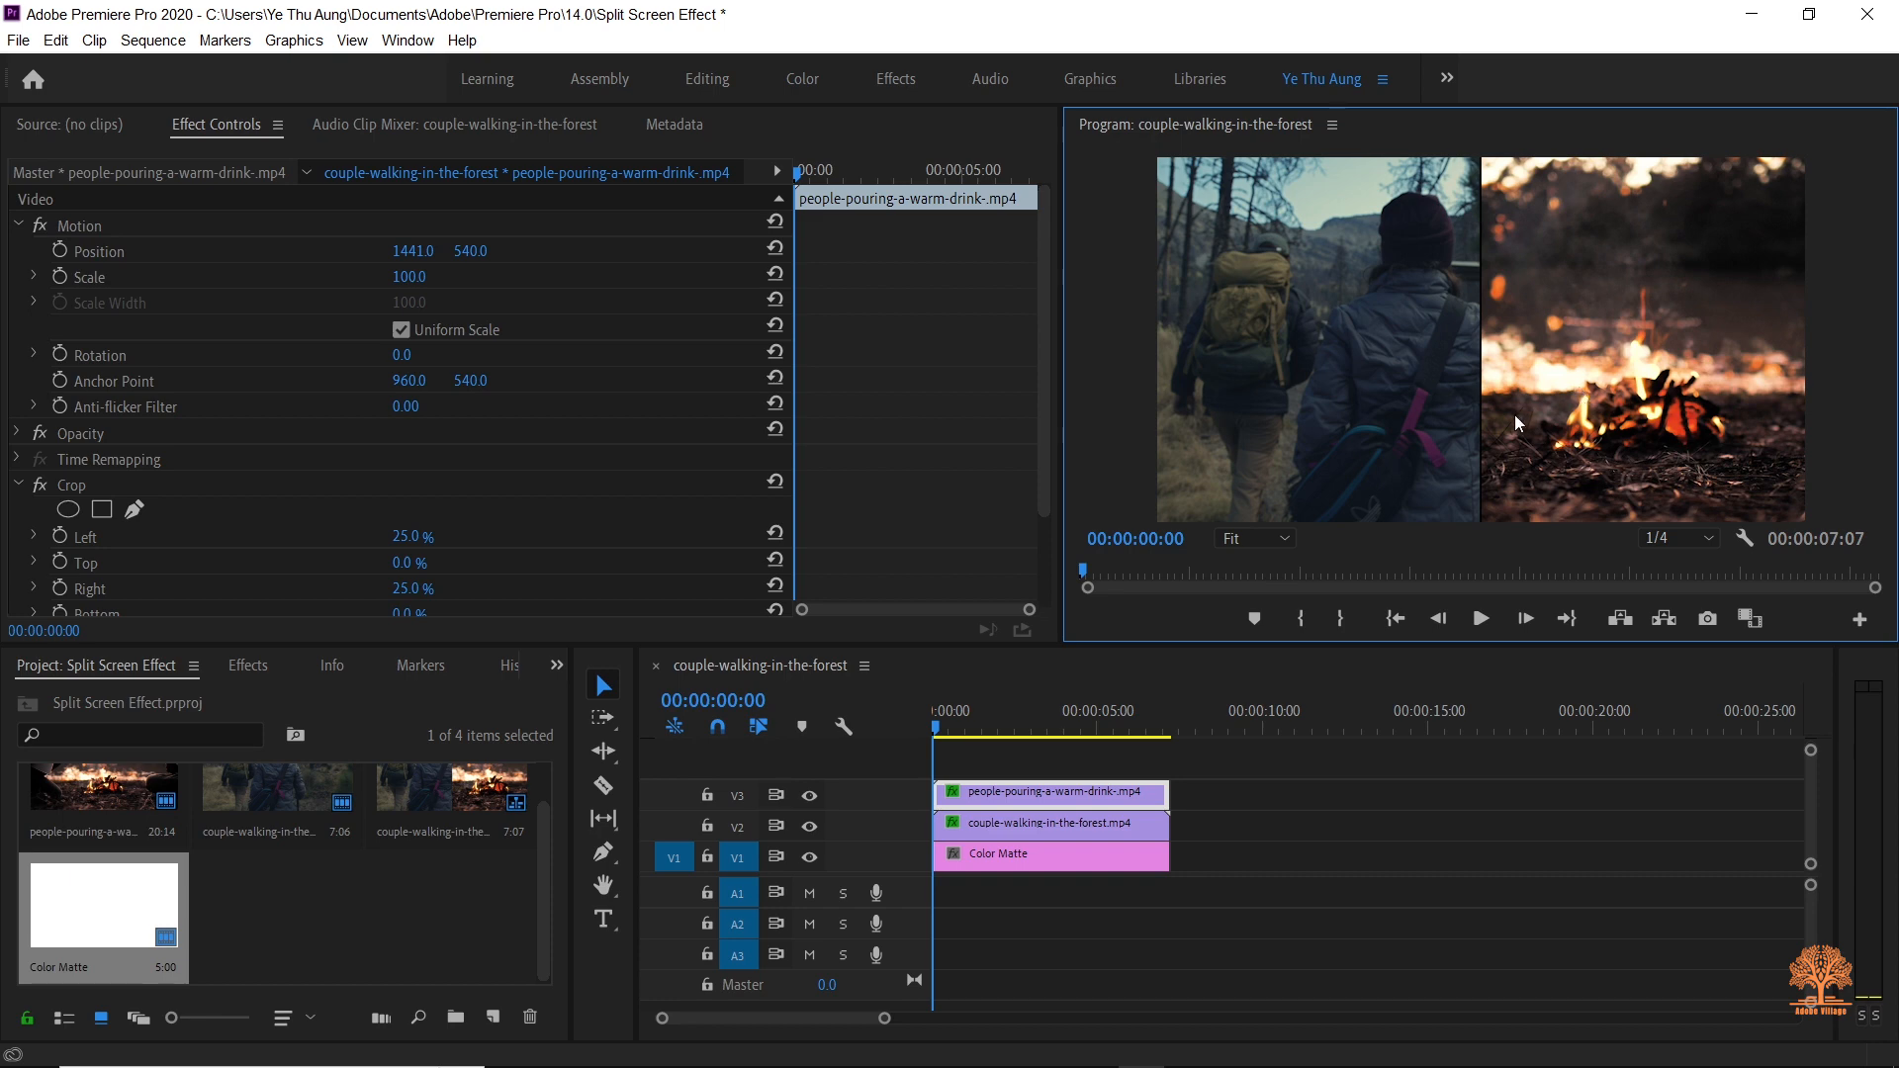
Step: Search the effects for "color" and apply Lumetri Color to the couple-walking-in-the-forest.mp4 clip on V2
{"action": "left_click", "coordinate": [246, 665]}
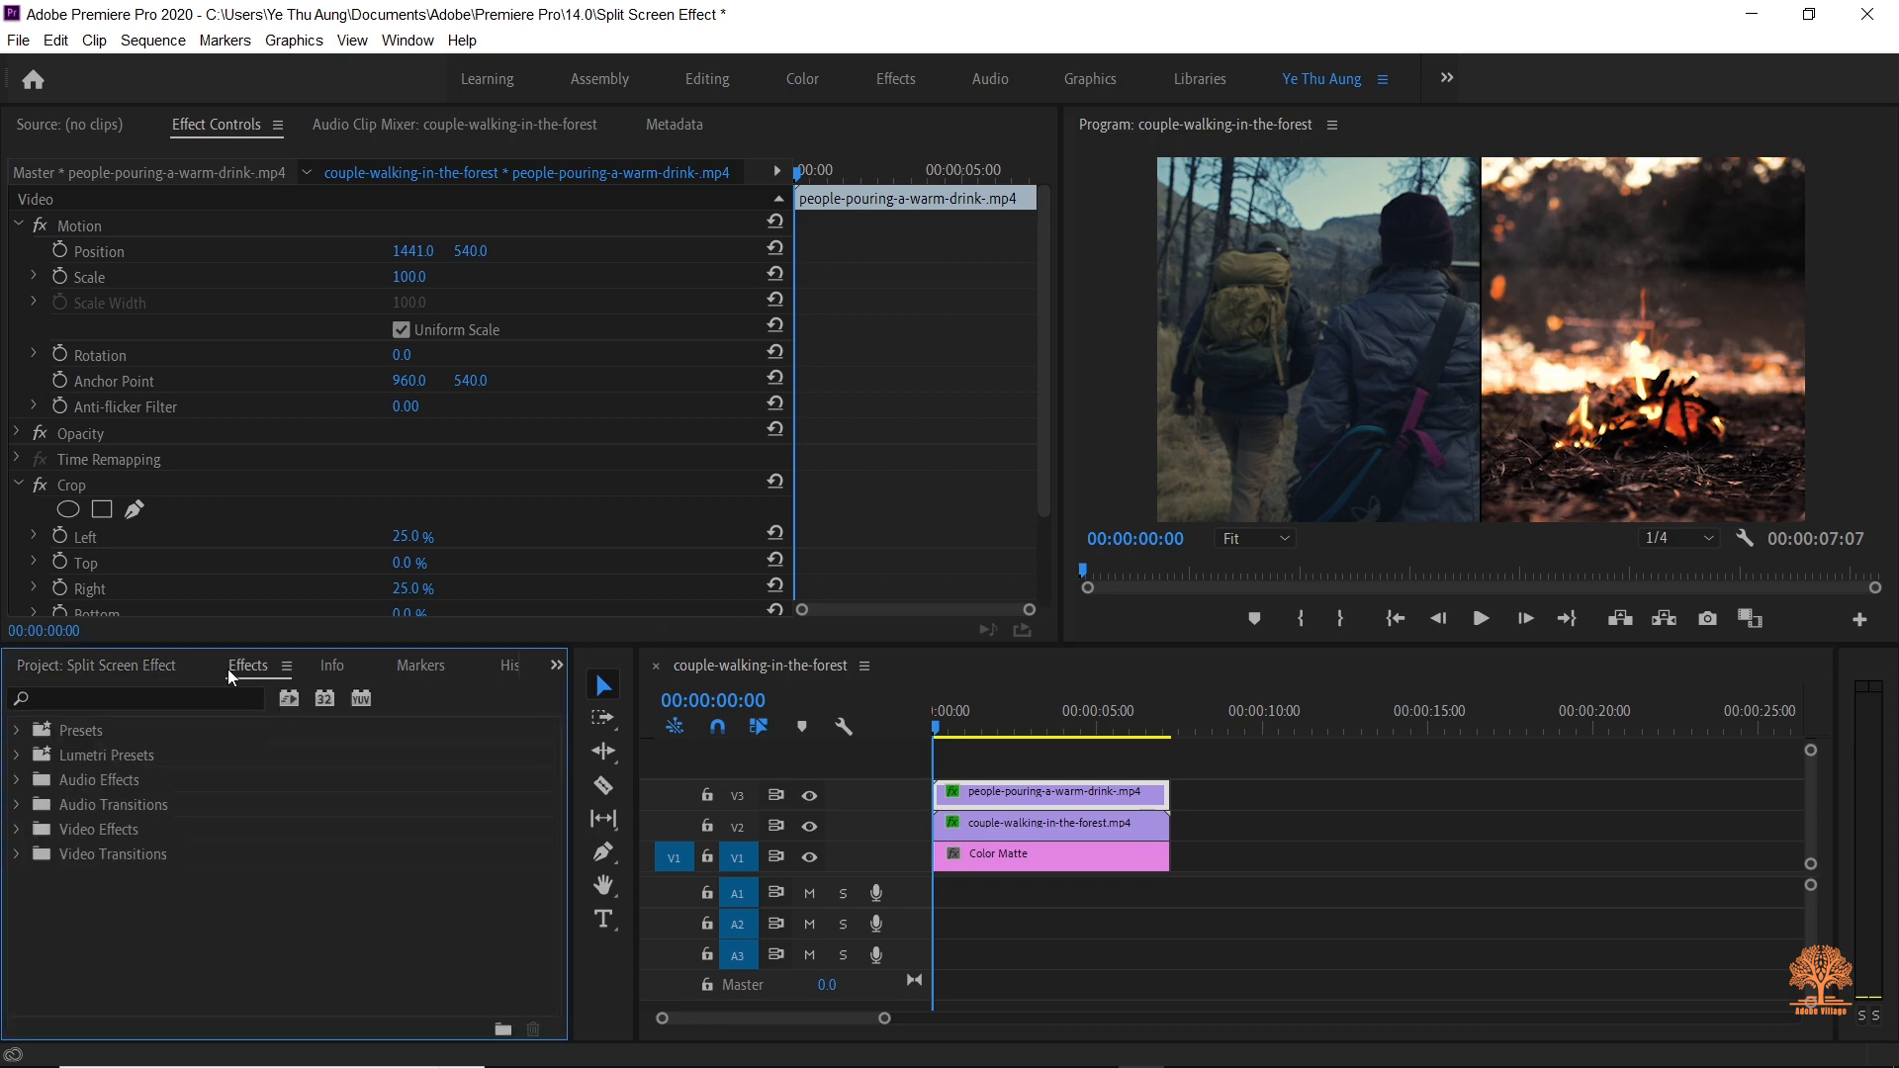
{"action": "left_click", "coordinate": [184, 695]}
{"action": "type", "text": "color"}
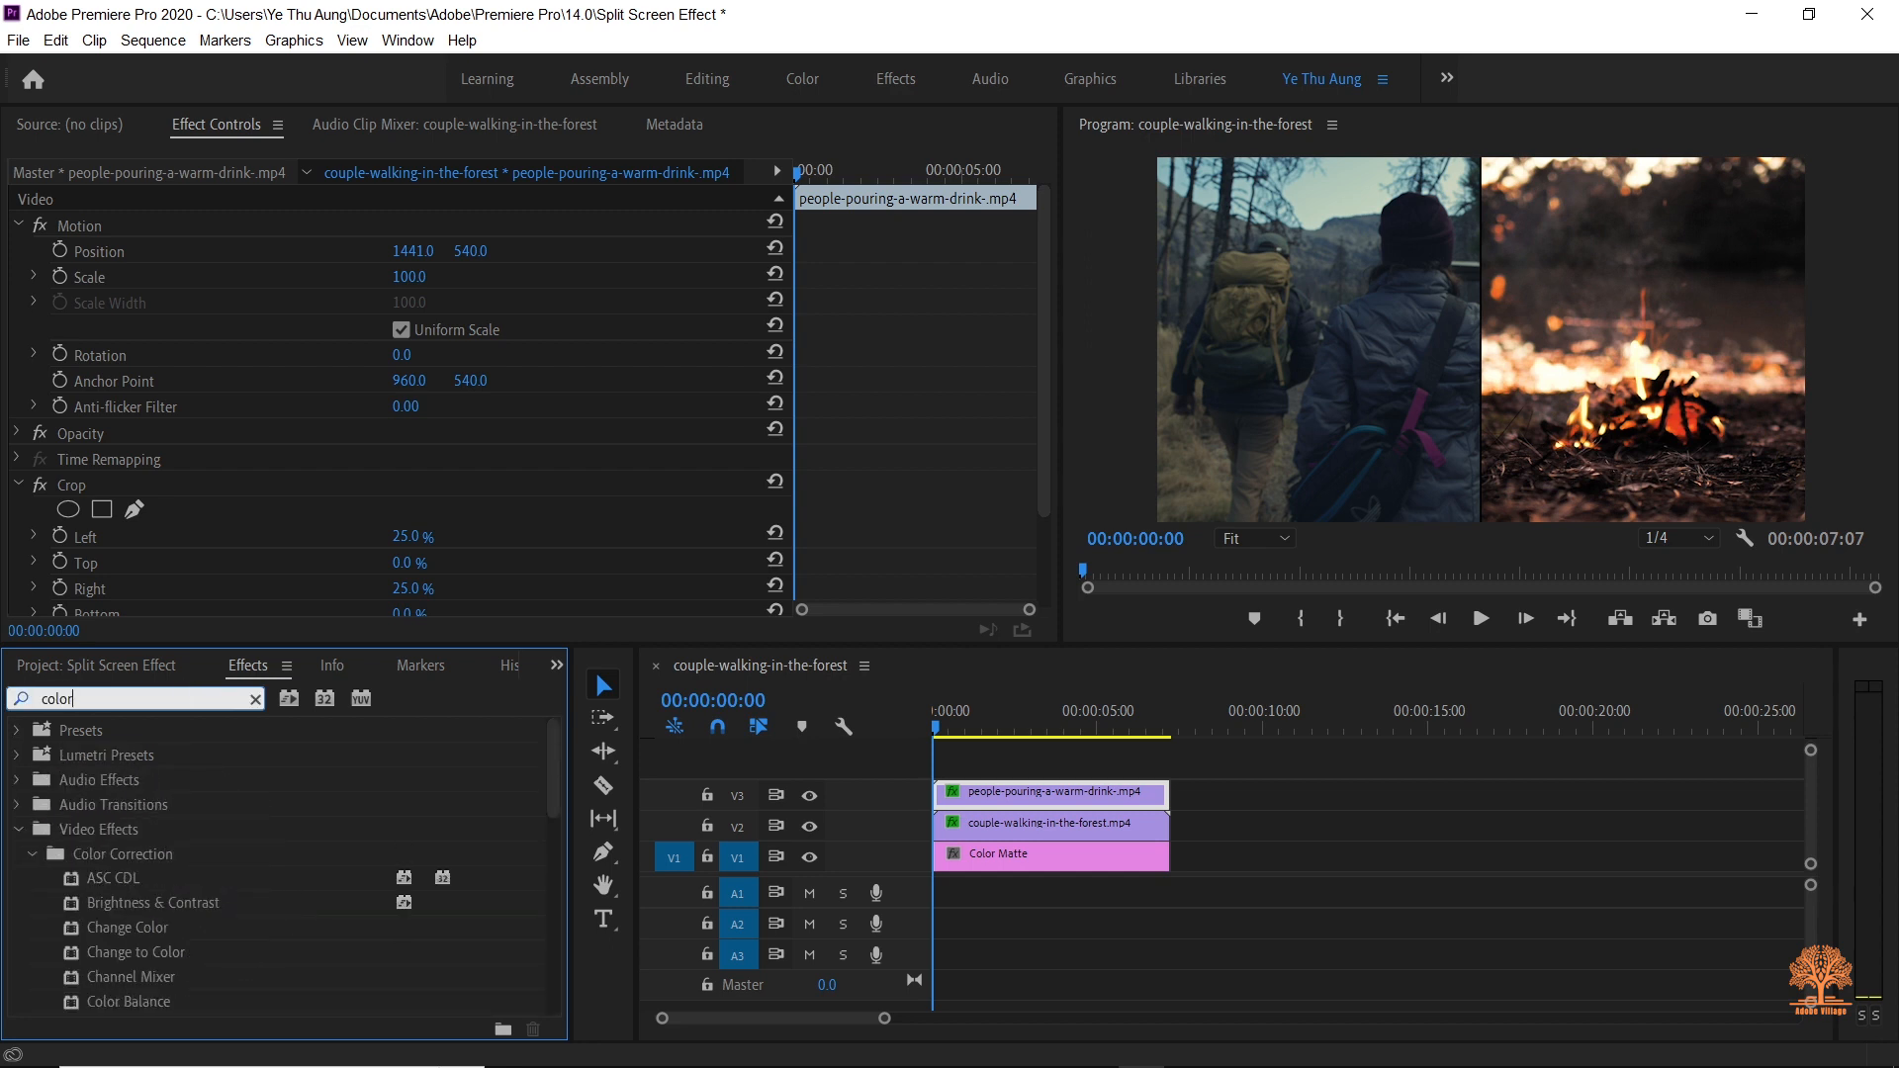
{"action": "scroll", "coordinate": [265, 856], "scroll_direction": "down", "scroll_amount": 1}
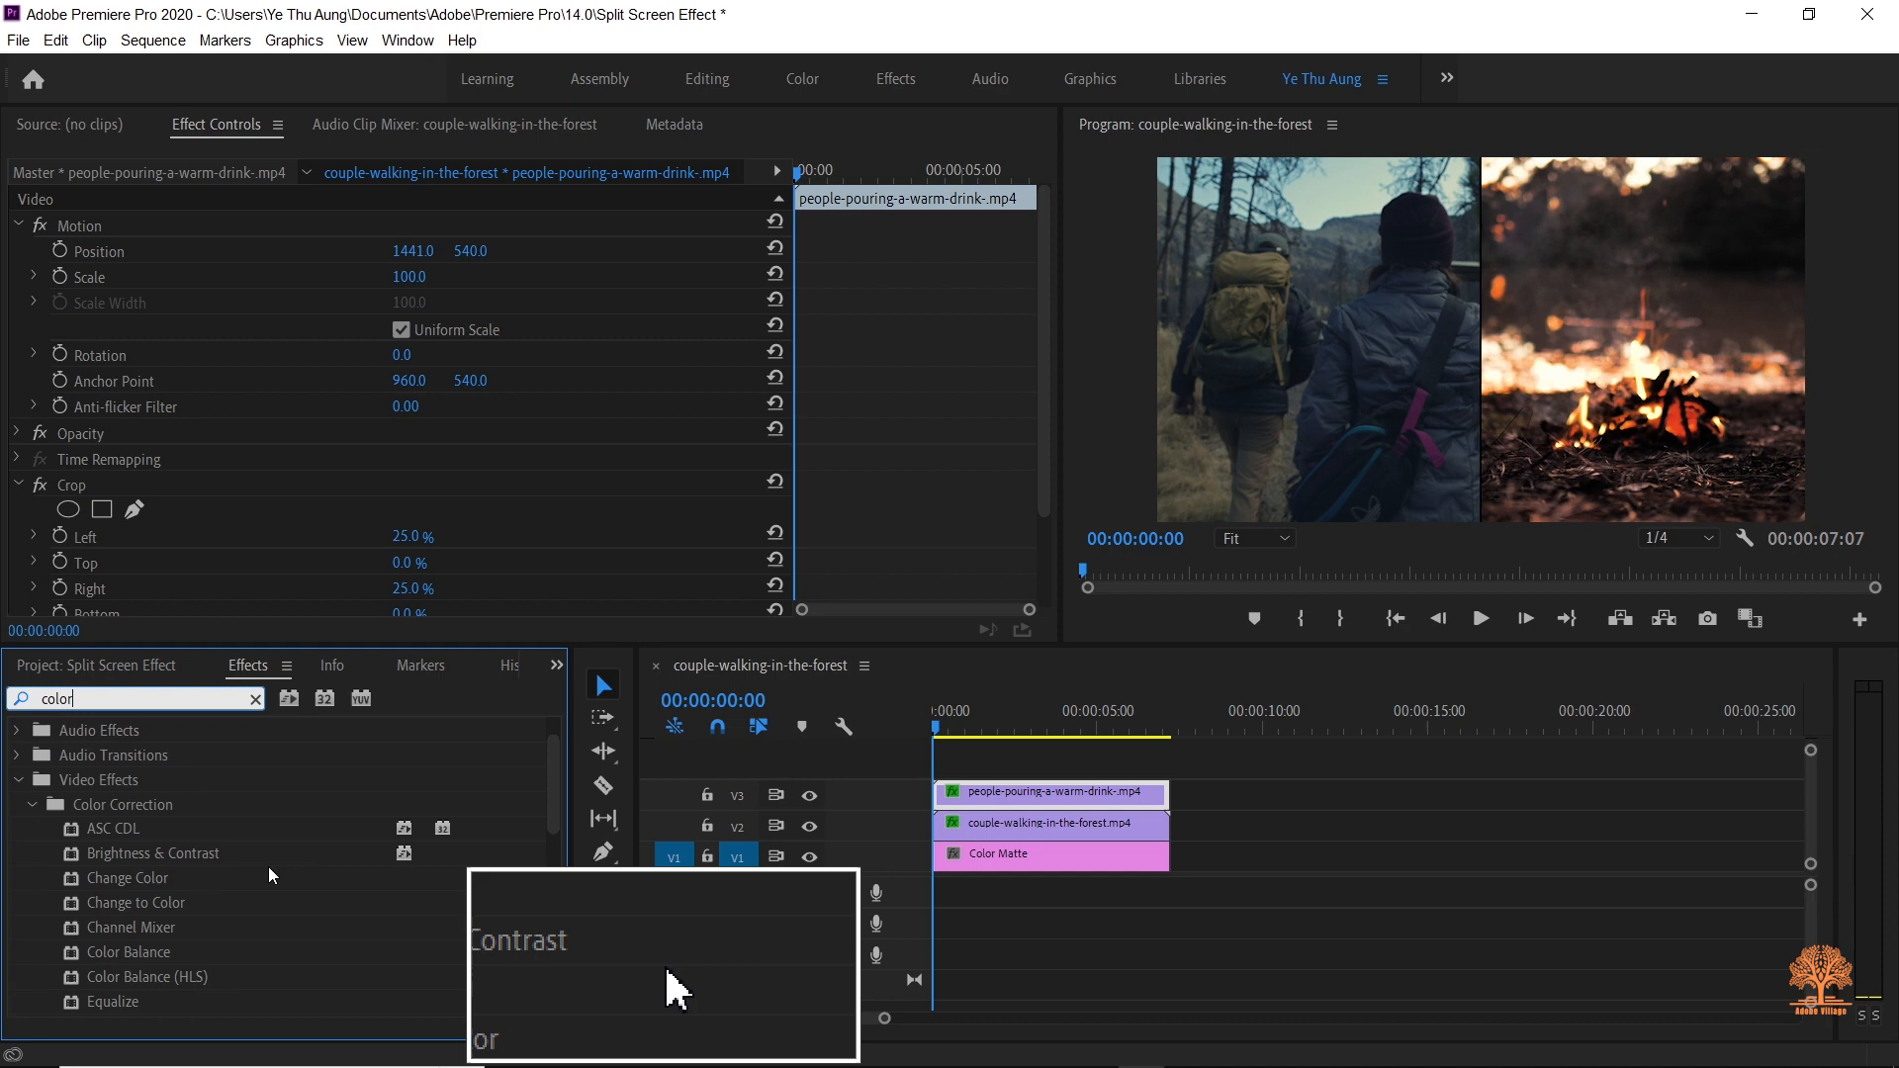
{"action": "scroll", "coordinate": [269, 866], "scroll_direction": "down", "scroll_amount": 1}
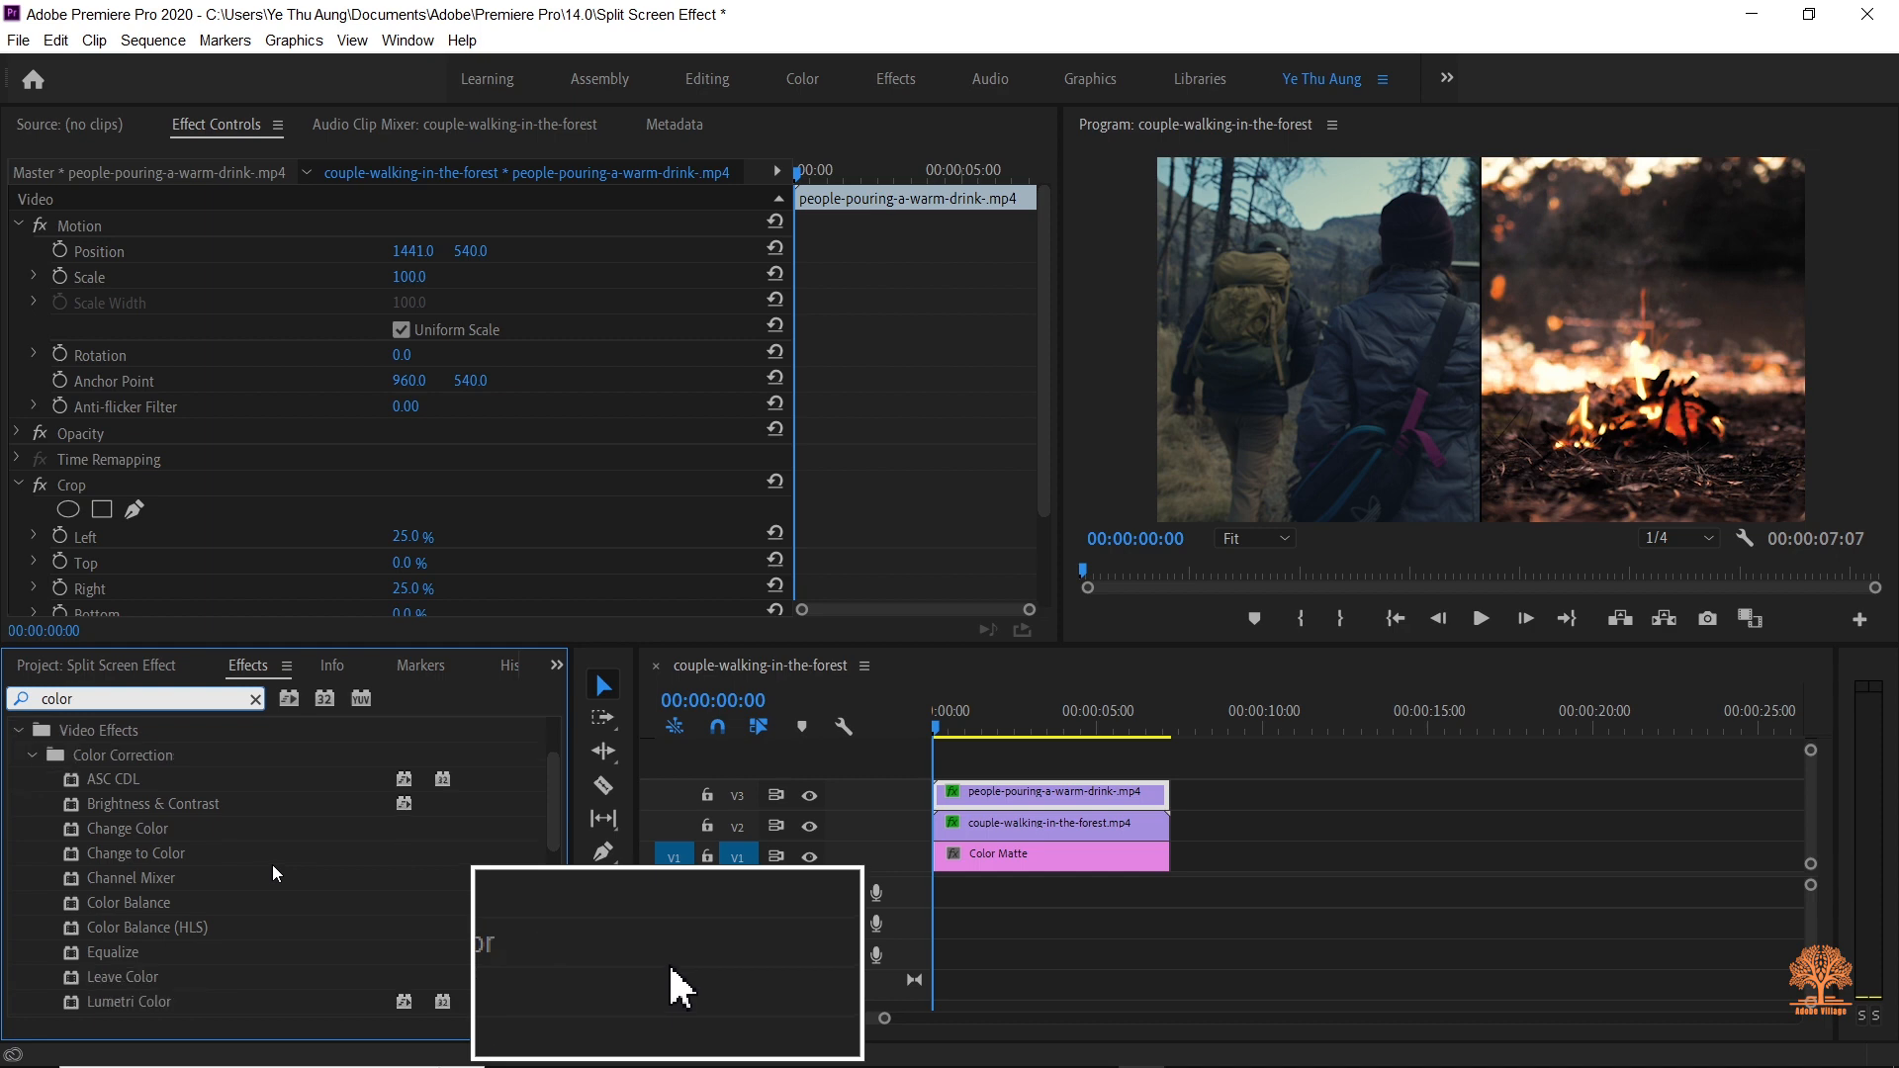
{"action": "left_click", "coordinate": [216, 1004]}
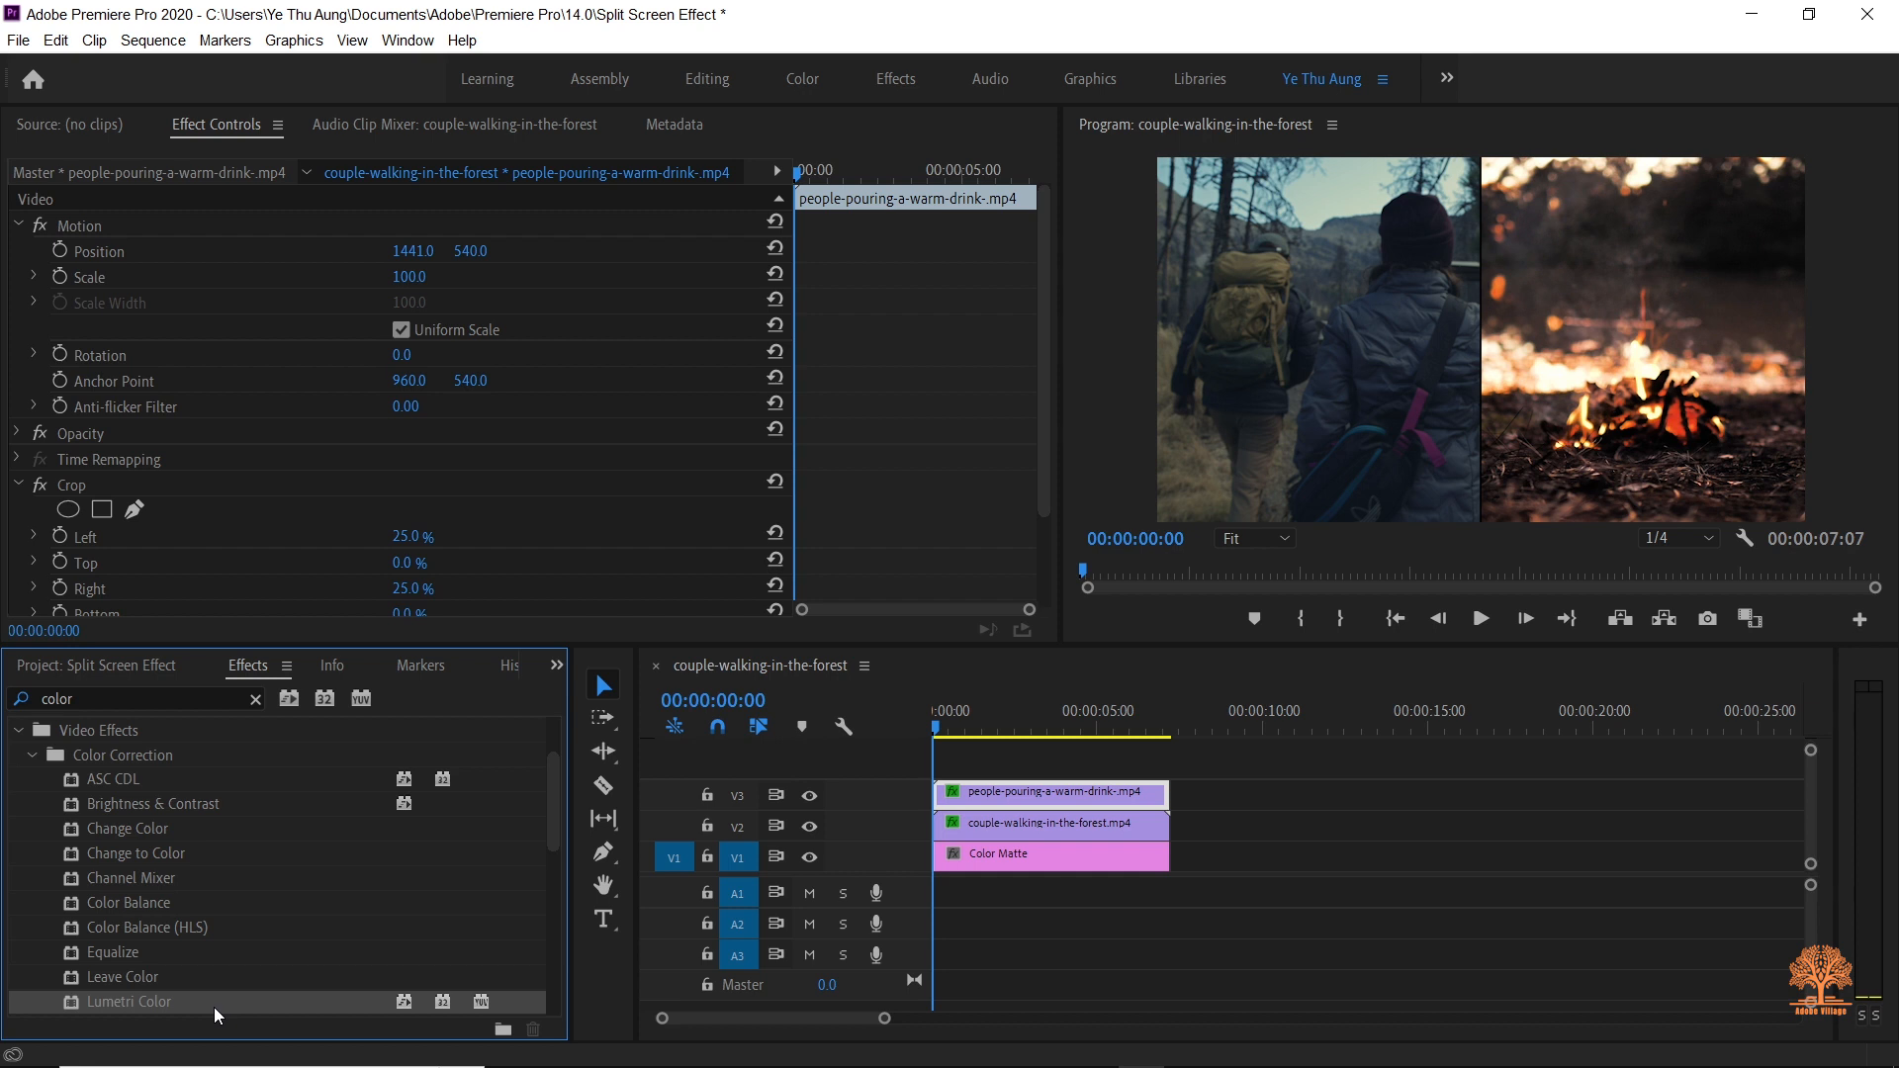
{"action": "left_click_drag", "start_coordinate": [213, 1006], "coordinate": [1035, 827]}
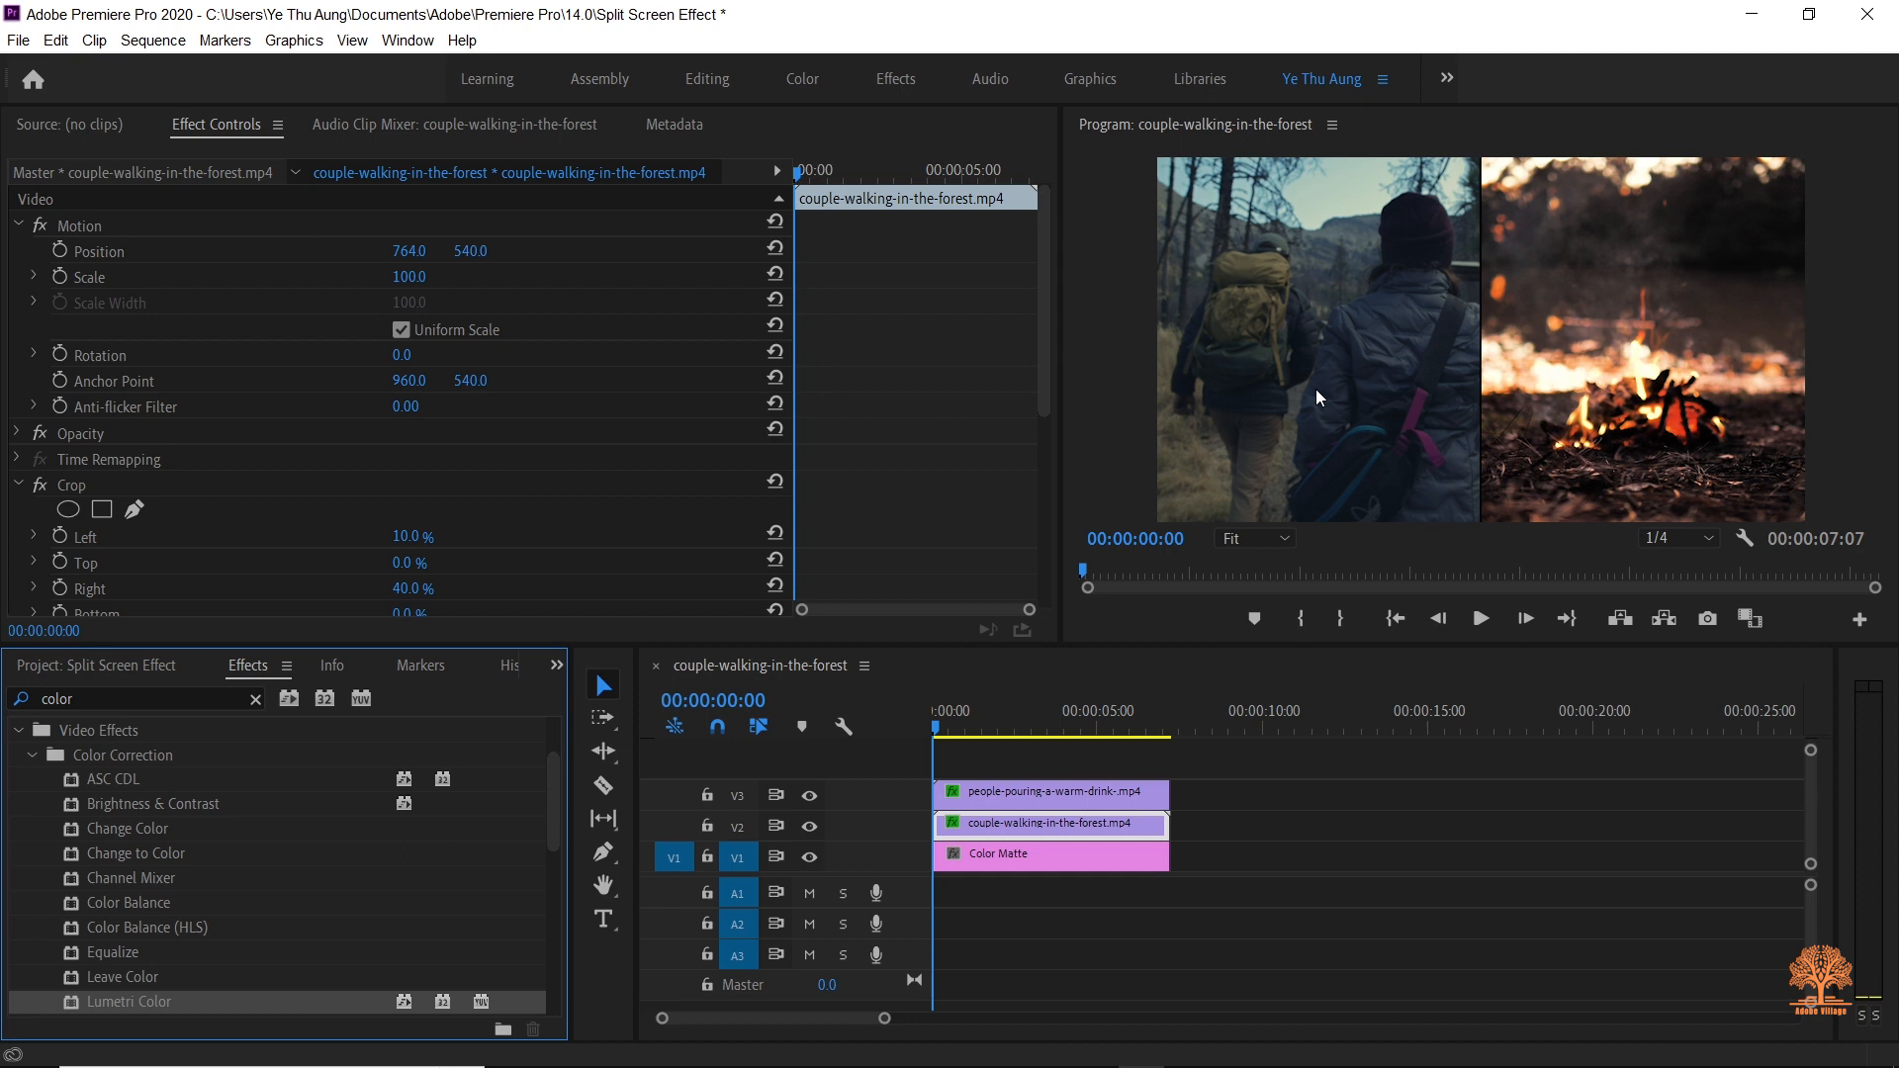
Step: In the forest clip's Lumetri Color Basic Correction, set Temperature to 80 and Tint to 27
{"action": "left_click_drag", "start_coordinate": [1046, 302], "coordinate": [1053, 514]}
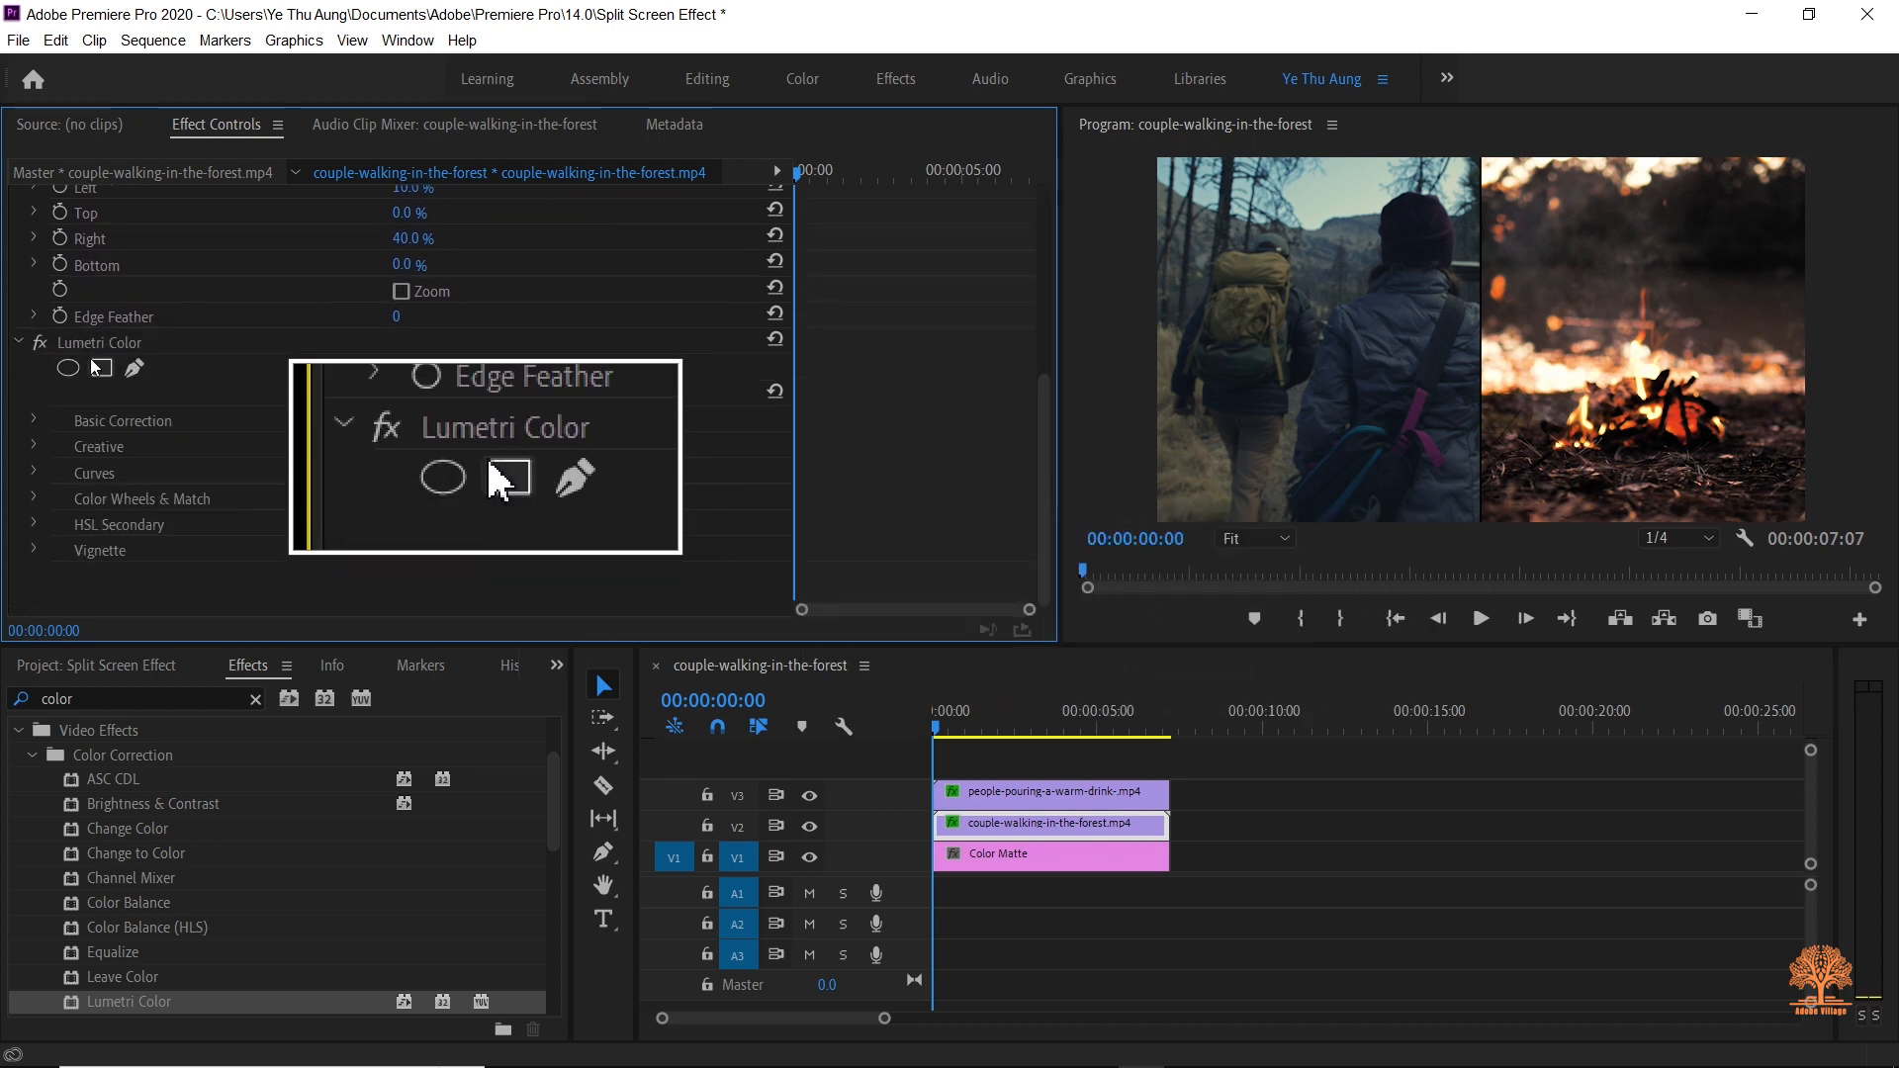
{"action": "left_click", "coordinate": [34, 418]}
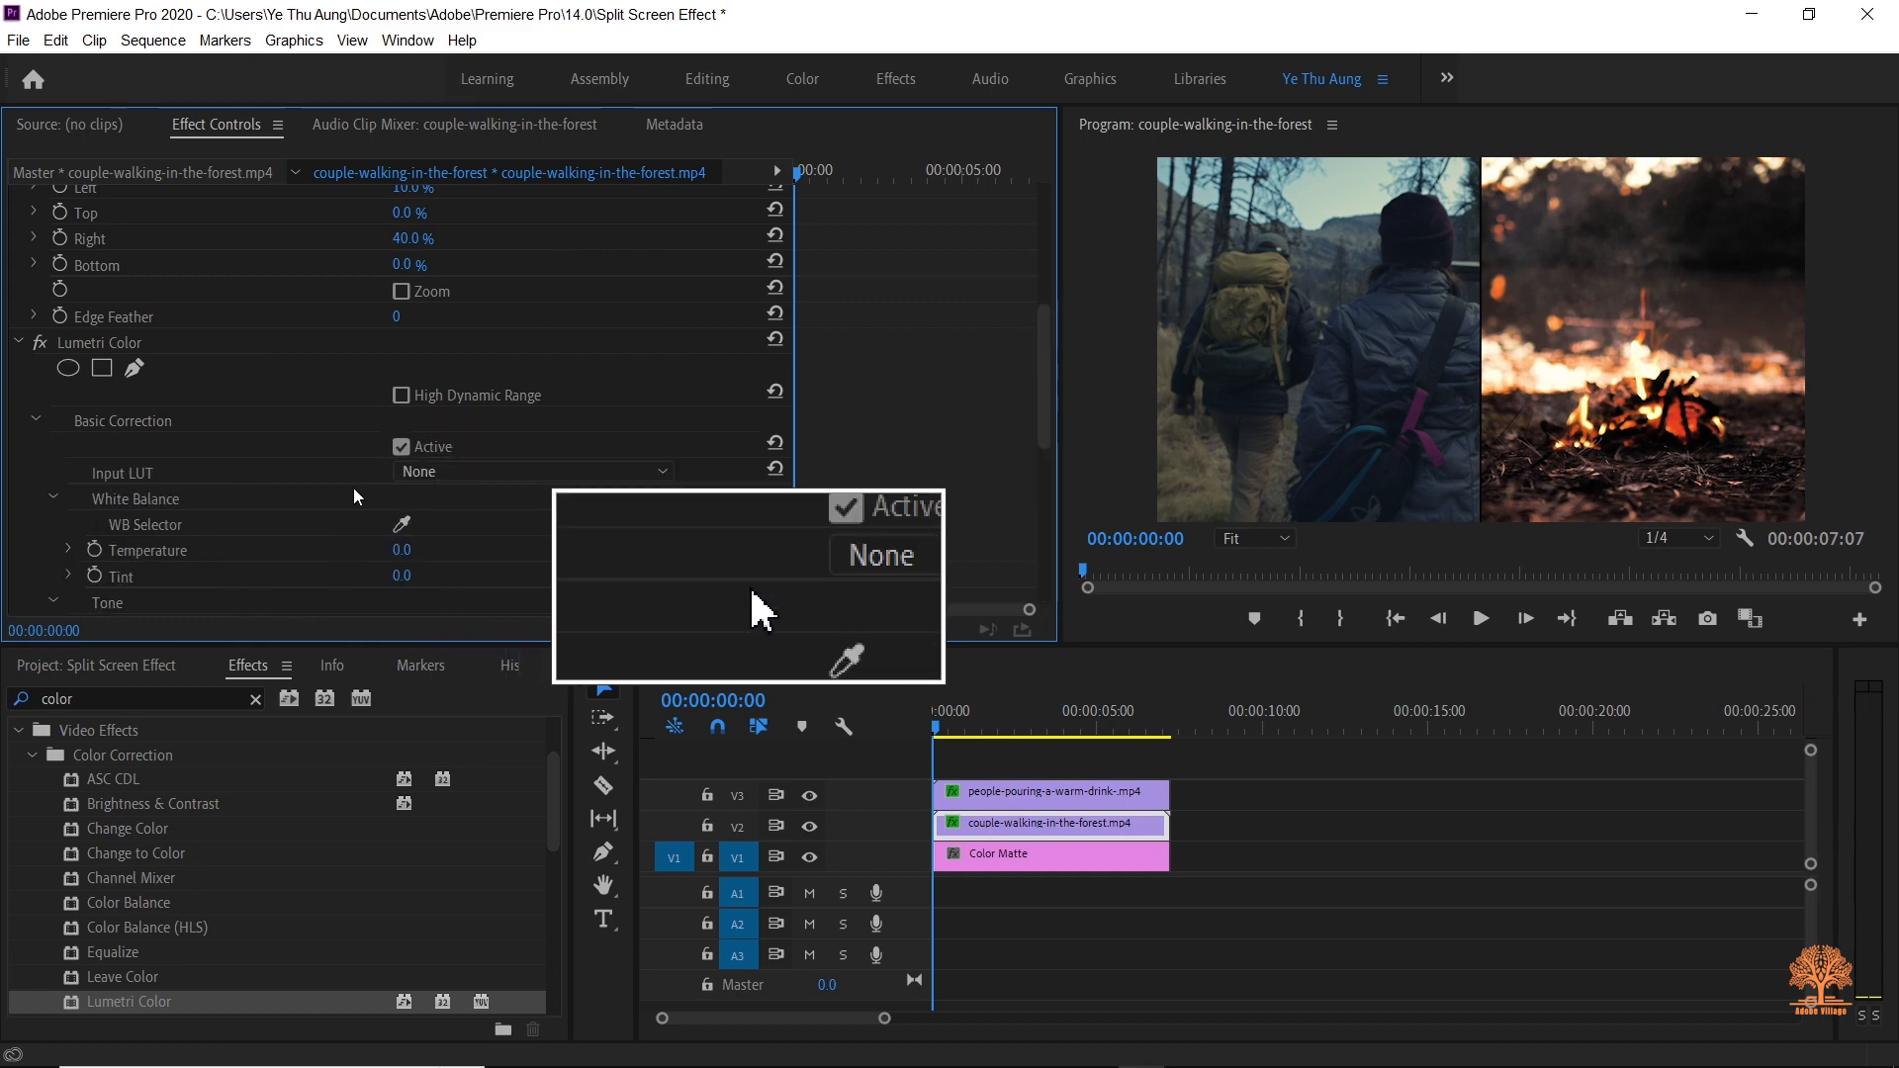
{"action": "scroll", "coordinate": [336, 494], "scroll_direction": "down", "scroll_amount": 1}
{"action": "mouse_move", "coordinate": [403, 485]}
{"action": "left_mouse_down"}
{"action": "mouse_move", "coordinate": [427, 479]}
{"action": "mouse_move", "coordinate": [415, 501]}
{"action": "left_mouse_up"}
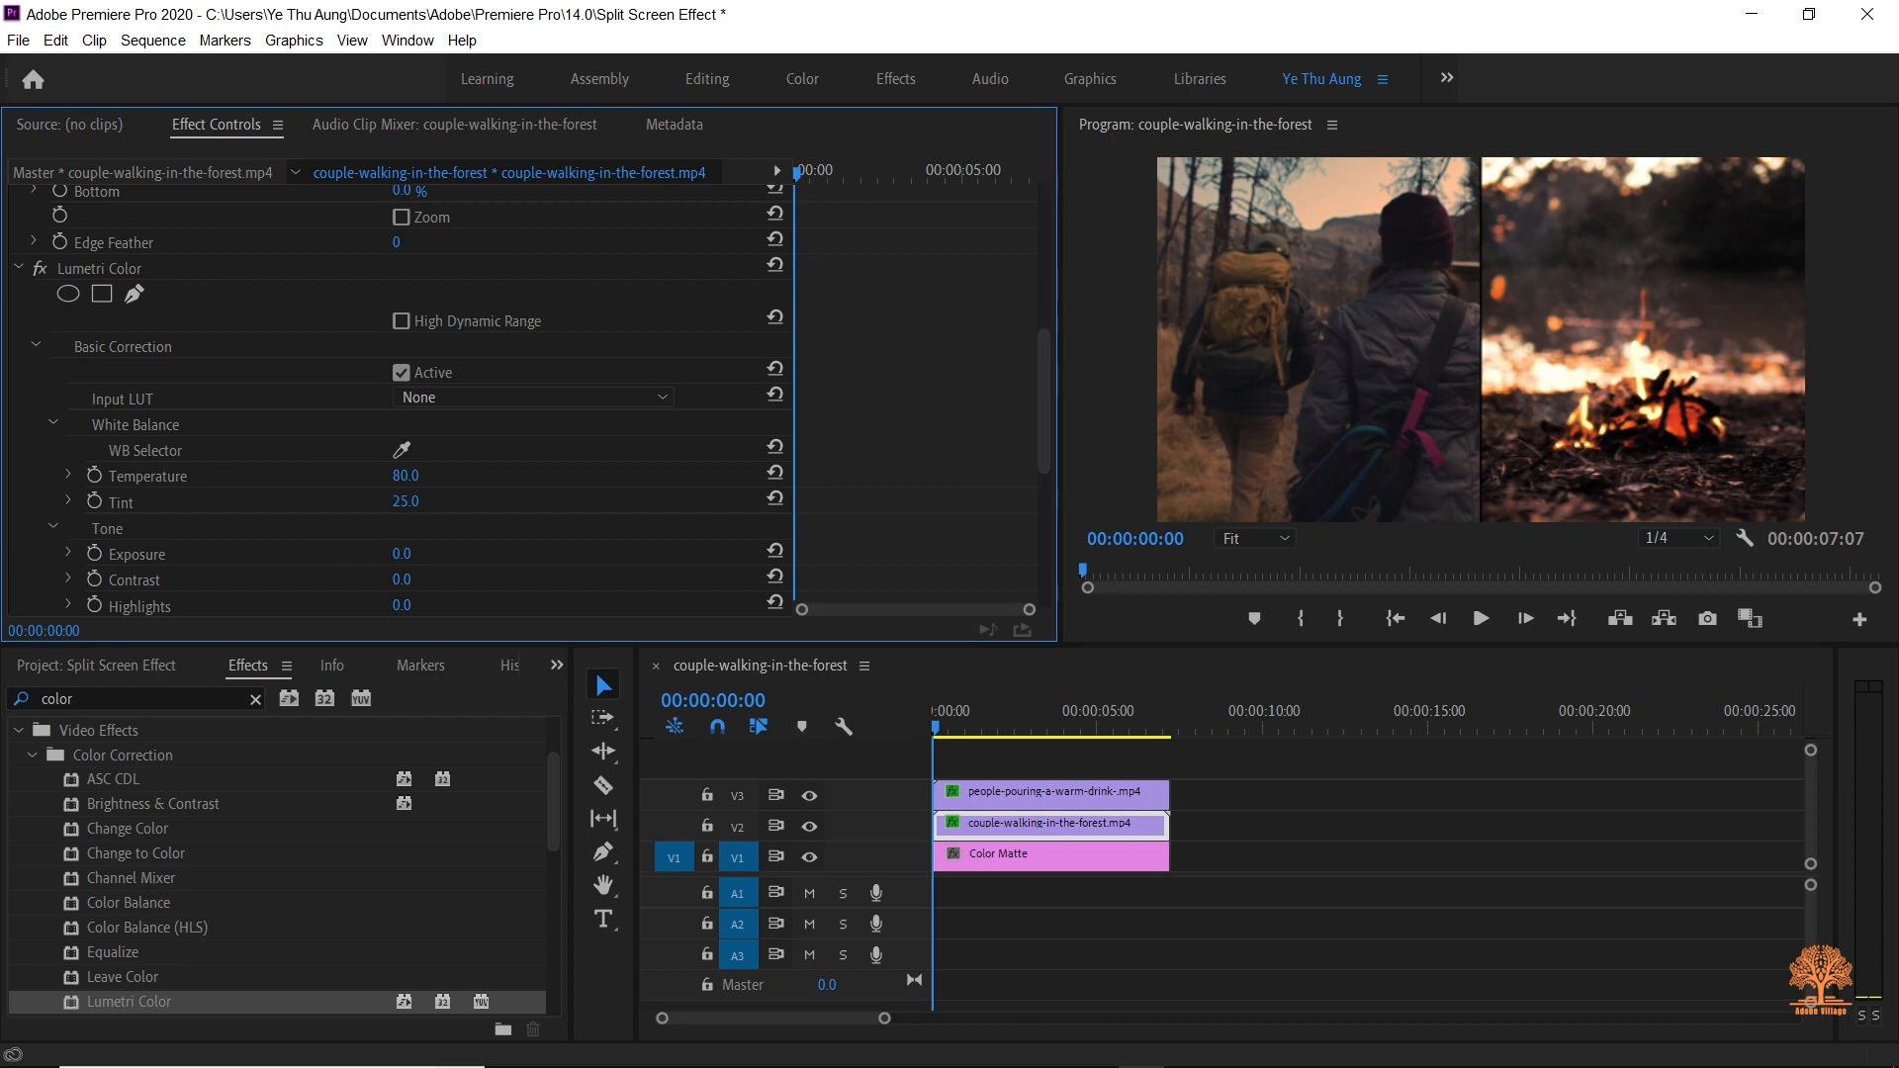
Step: Set the forest clip's Exposure to -0.6 and raise its Contrast in the Tone settings
{"action": "left_click_drag", "start_coordinate": [404, 554], "coordinate": [394, 554]}
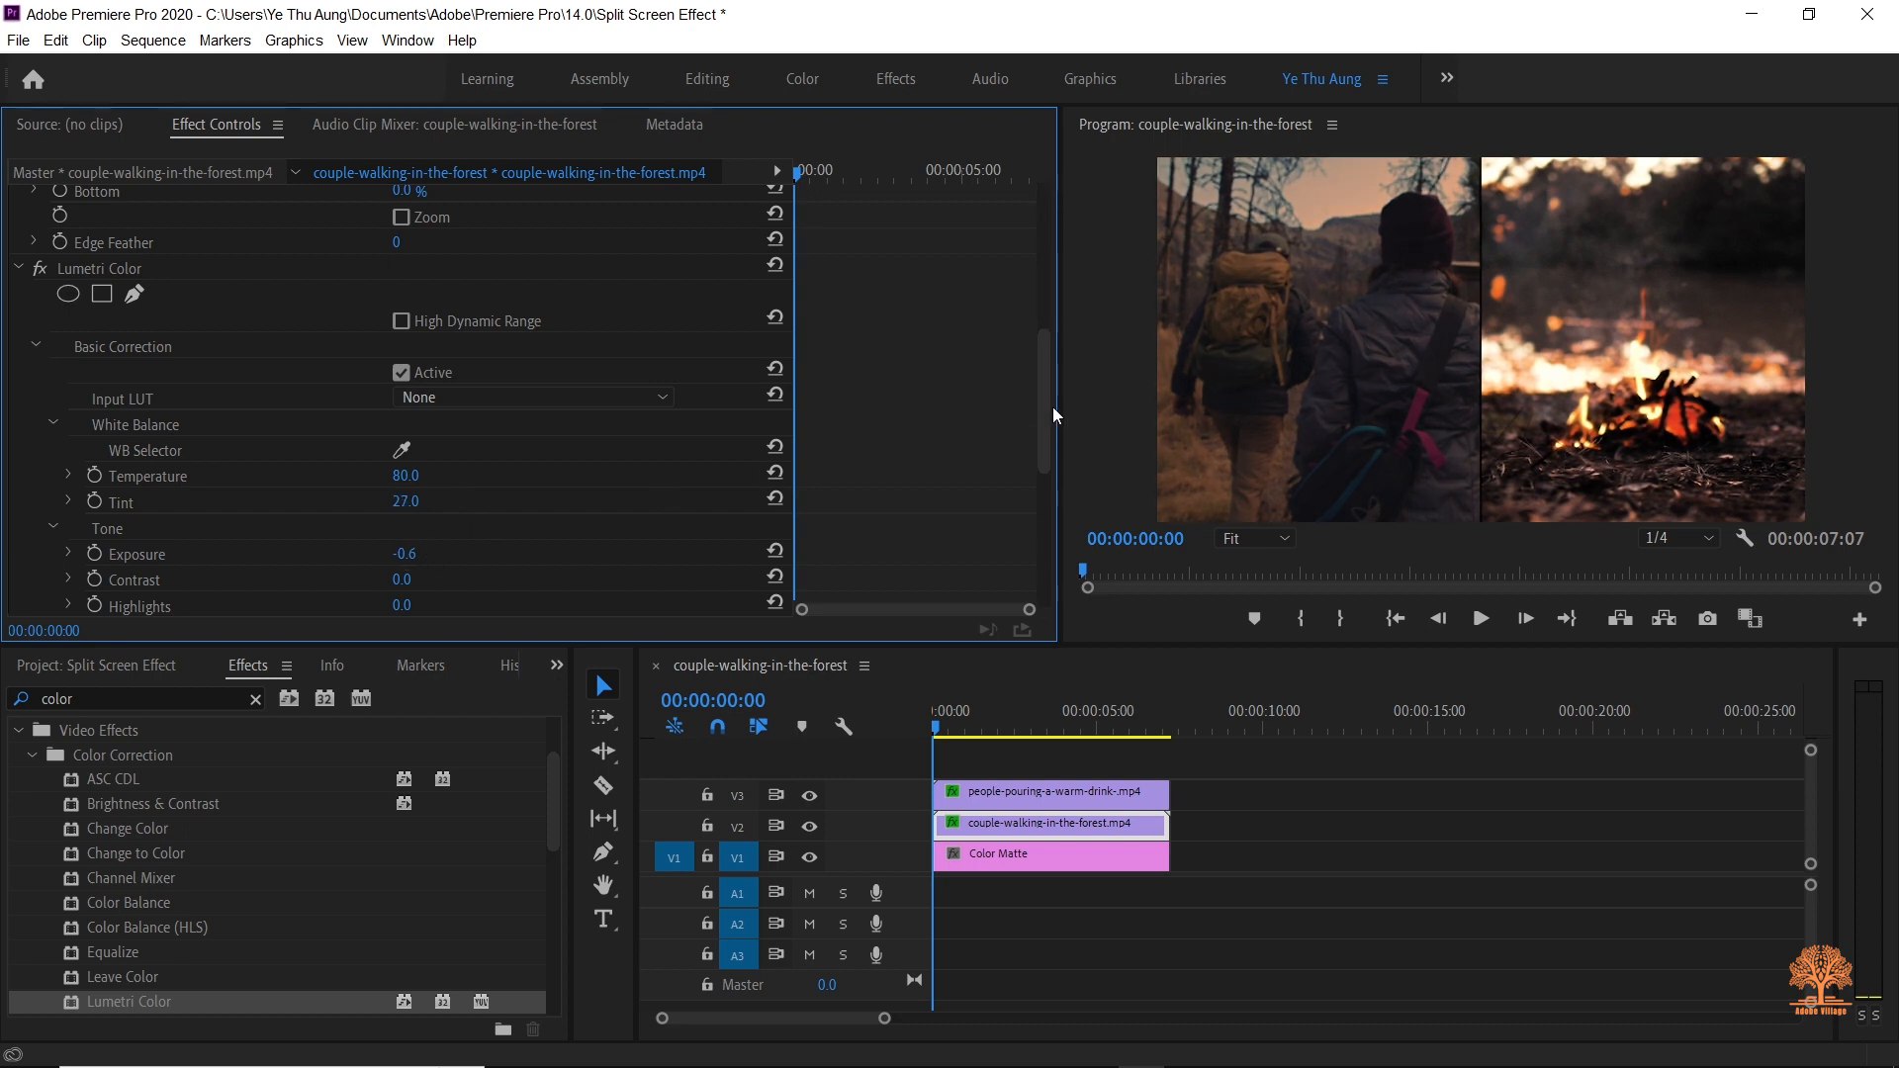
{"action": "left_click_drag", "start_coordinate": [1052, 403], "coordinate": [1048, 467]}
{"action": "left_click_drag", "start_coordinate": [404, 385], "coordinate": [513, 384]}
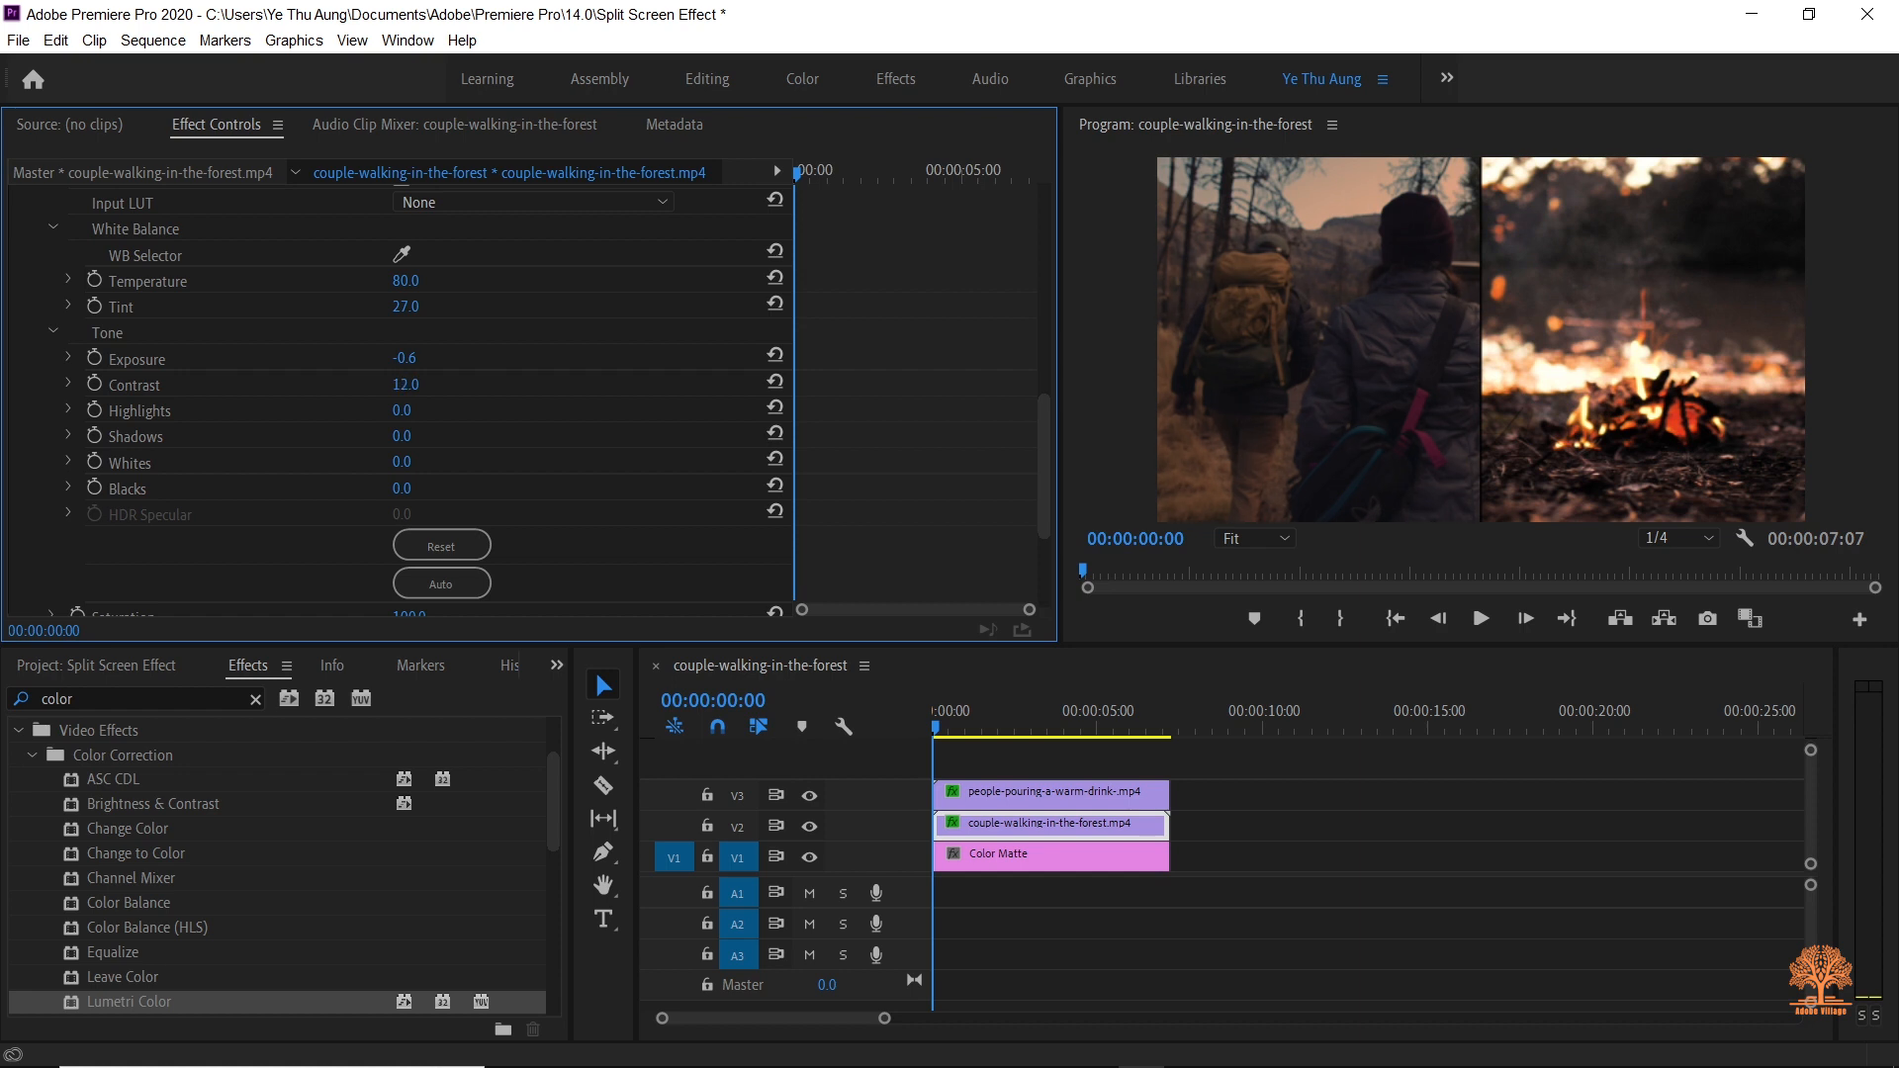
{"action": "left_click_drag", "start_coordinate": [523, 385], "coordinate": [482, 440]}
Step: Play the colour-corrected split screen in an enlarged preview, then return to the normal workspace
{"action": "left_click", "coordinate": [1106, 401]}
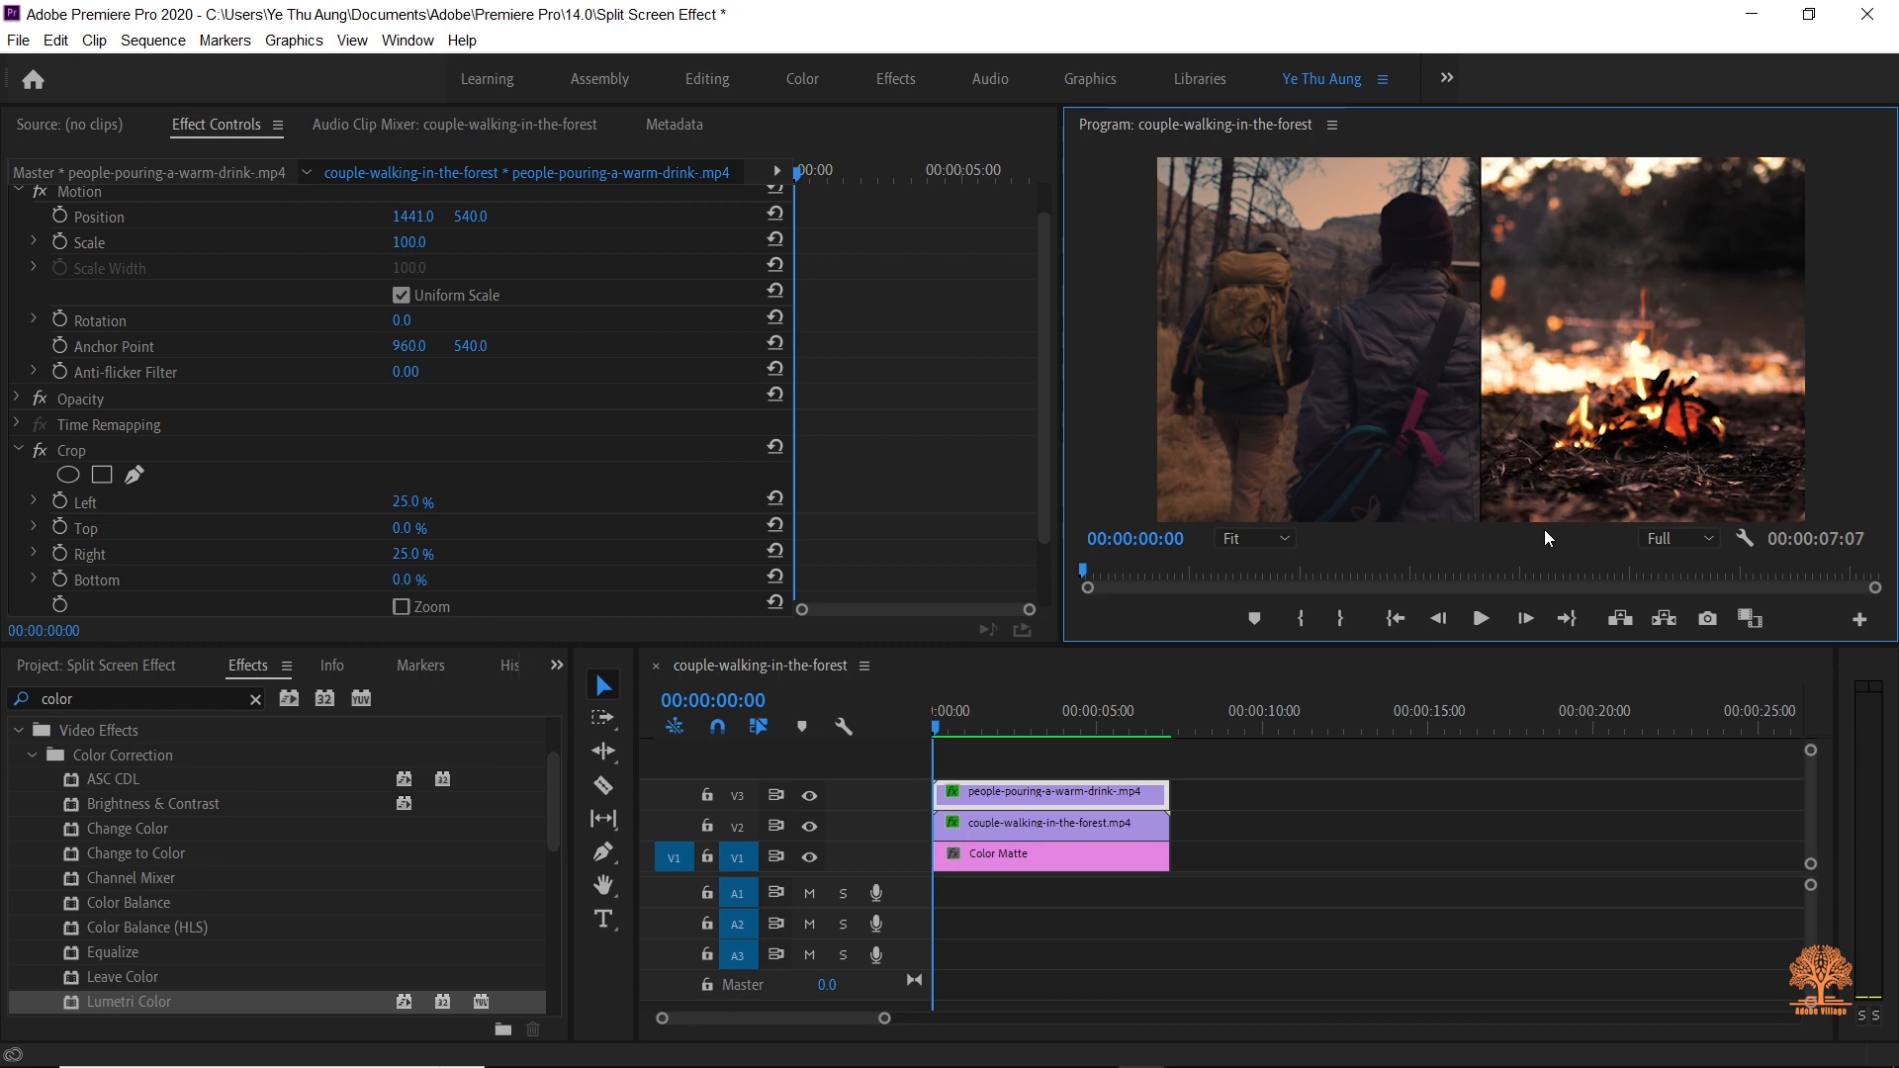
{"action": "key", "text": "grave"}
{"action": "key", "text": "space"}
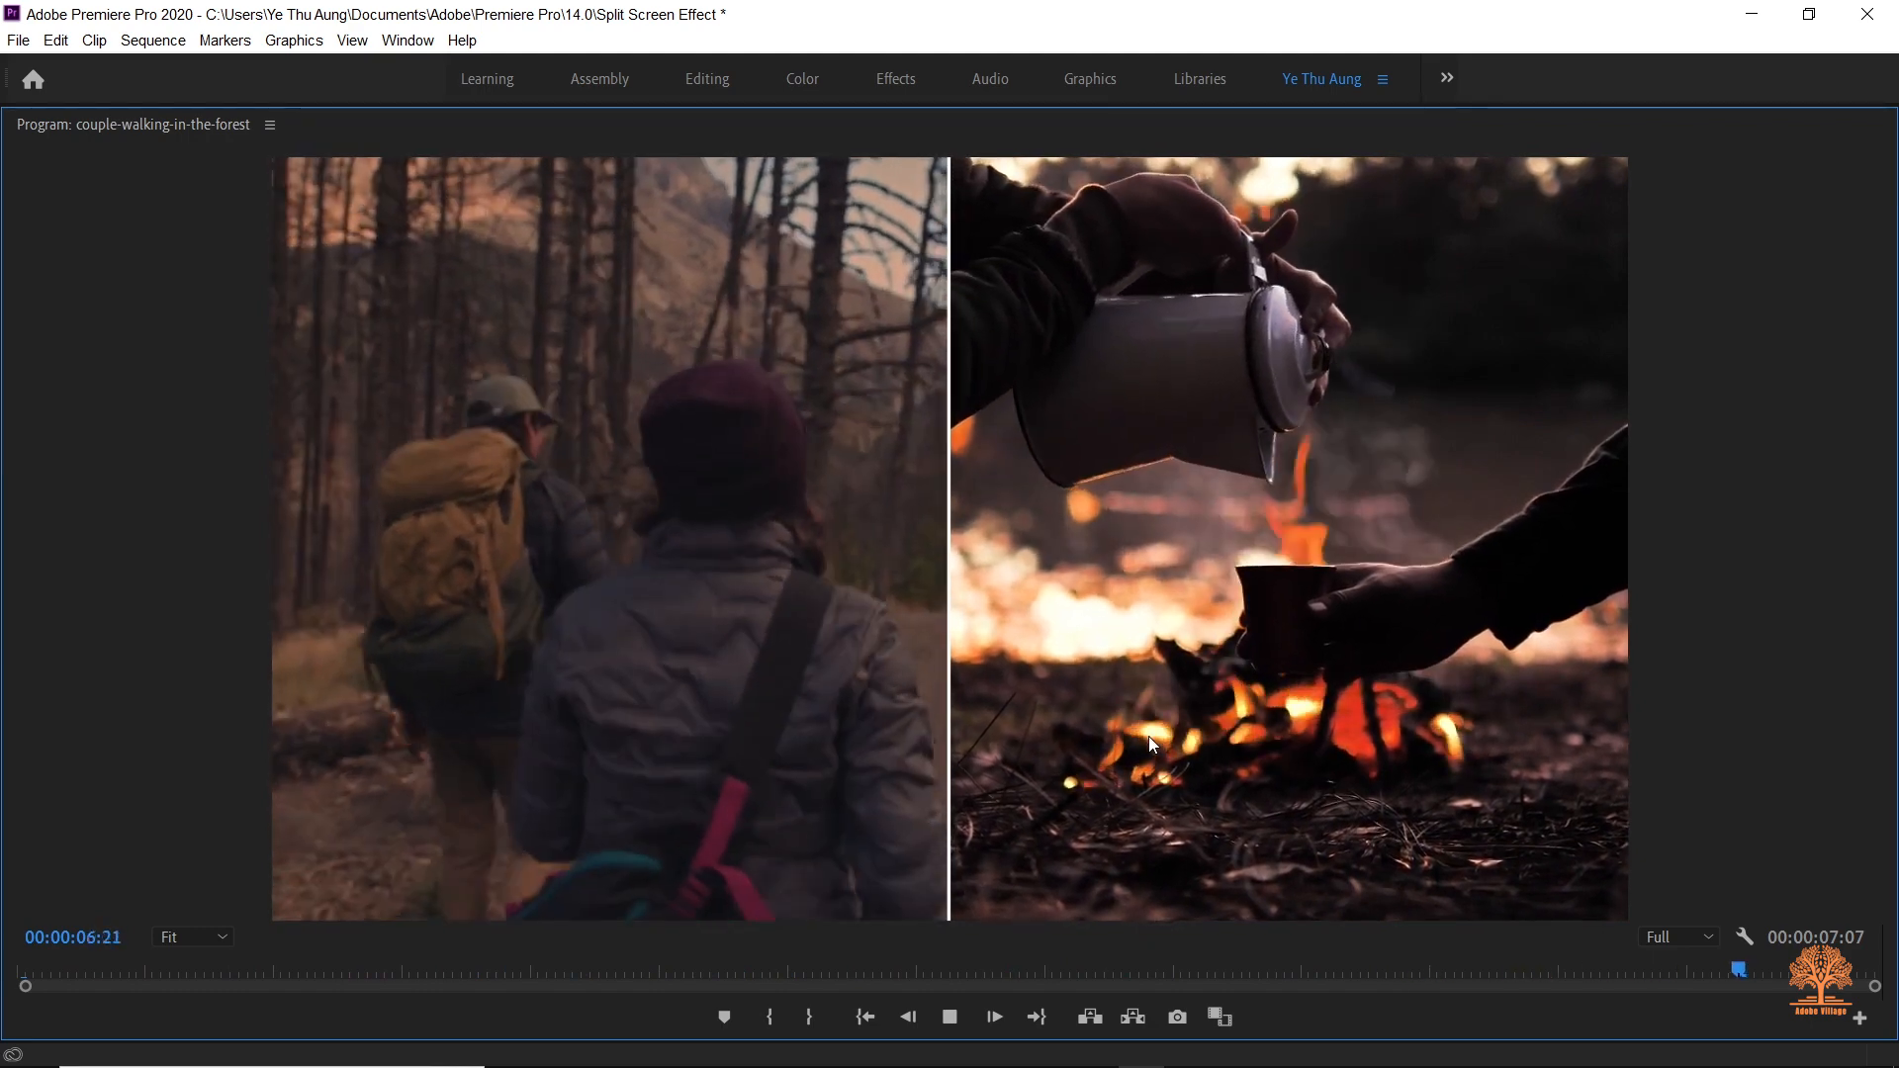
{"action": "key", "text": "space"}
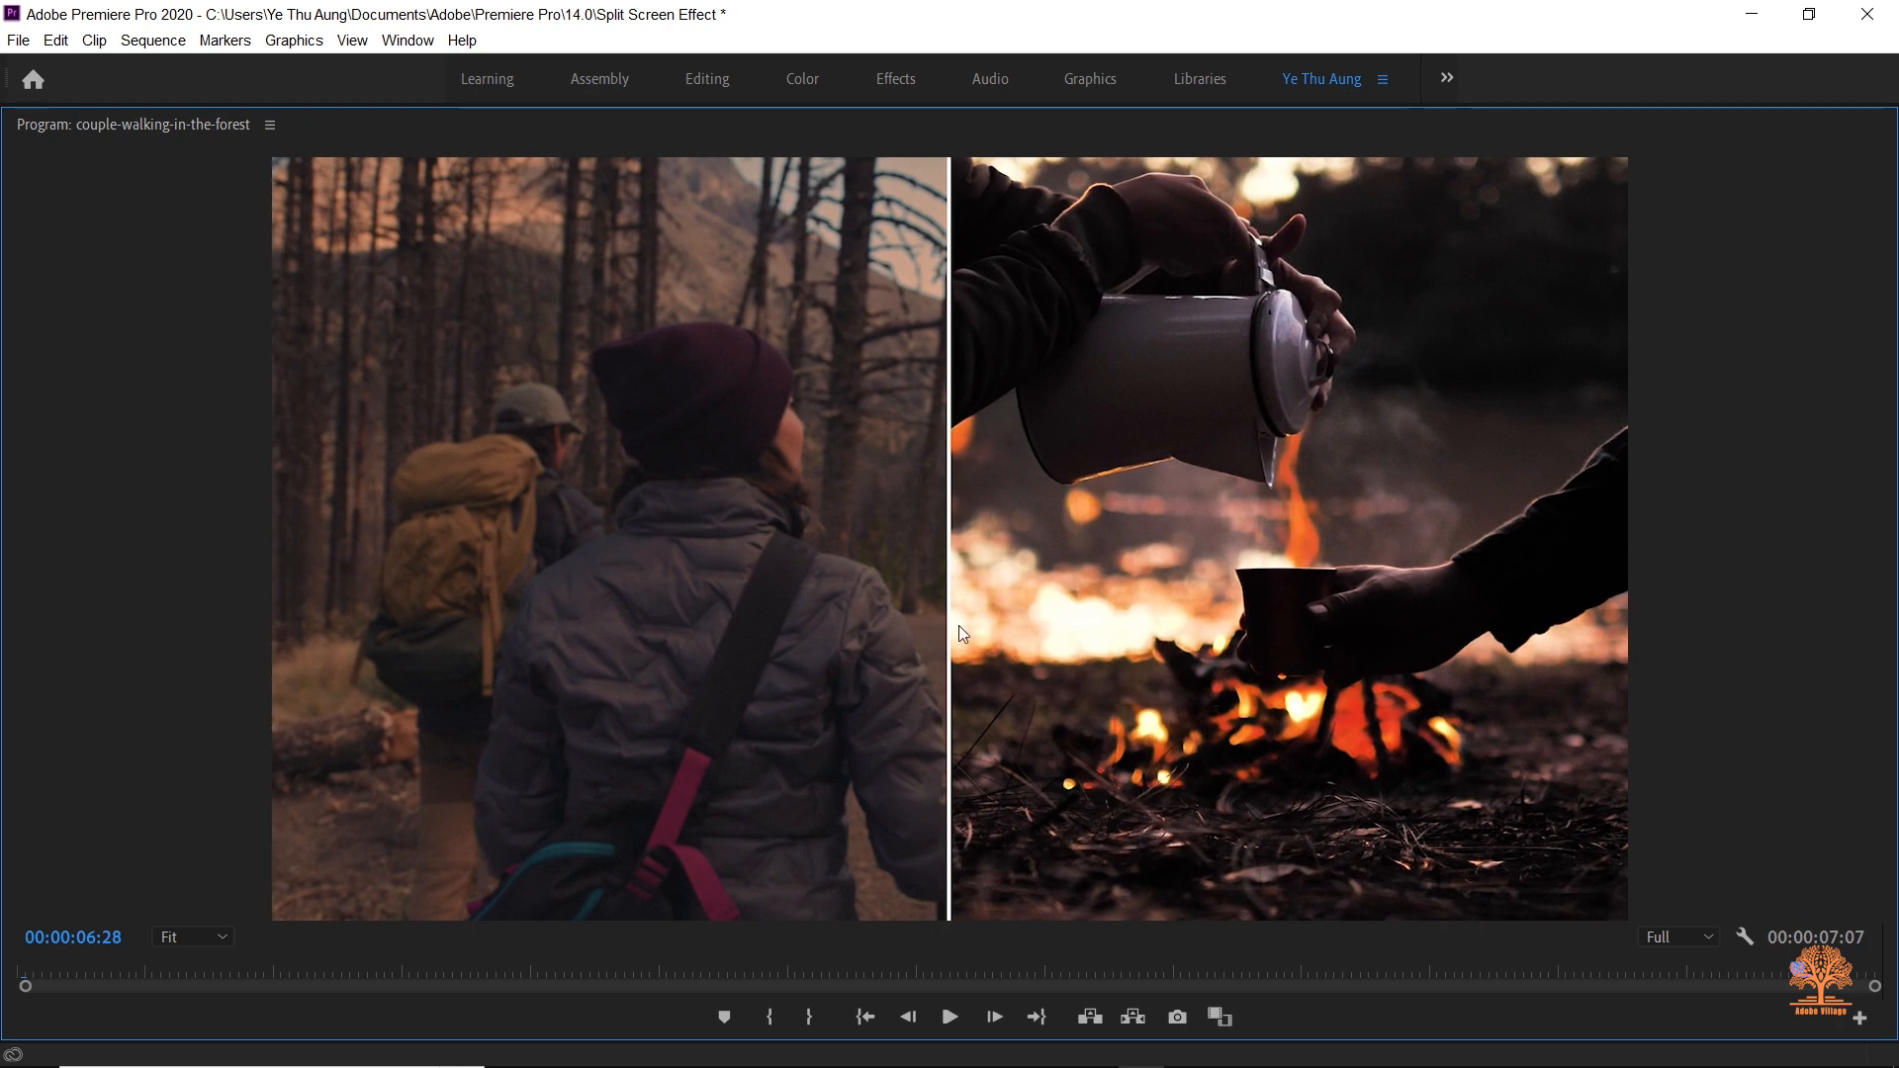
{"action": "key", "text": "grave"}
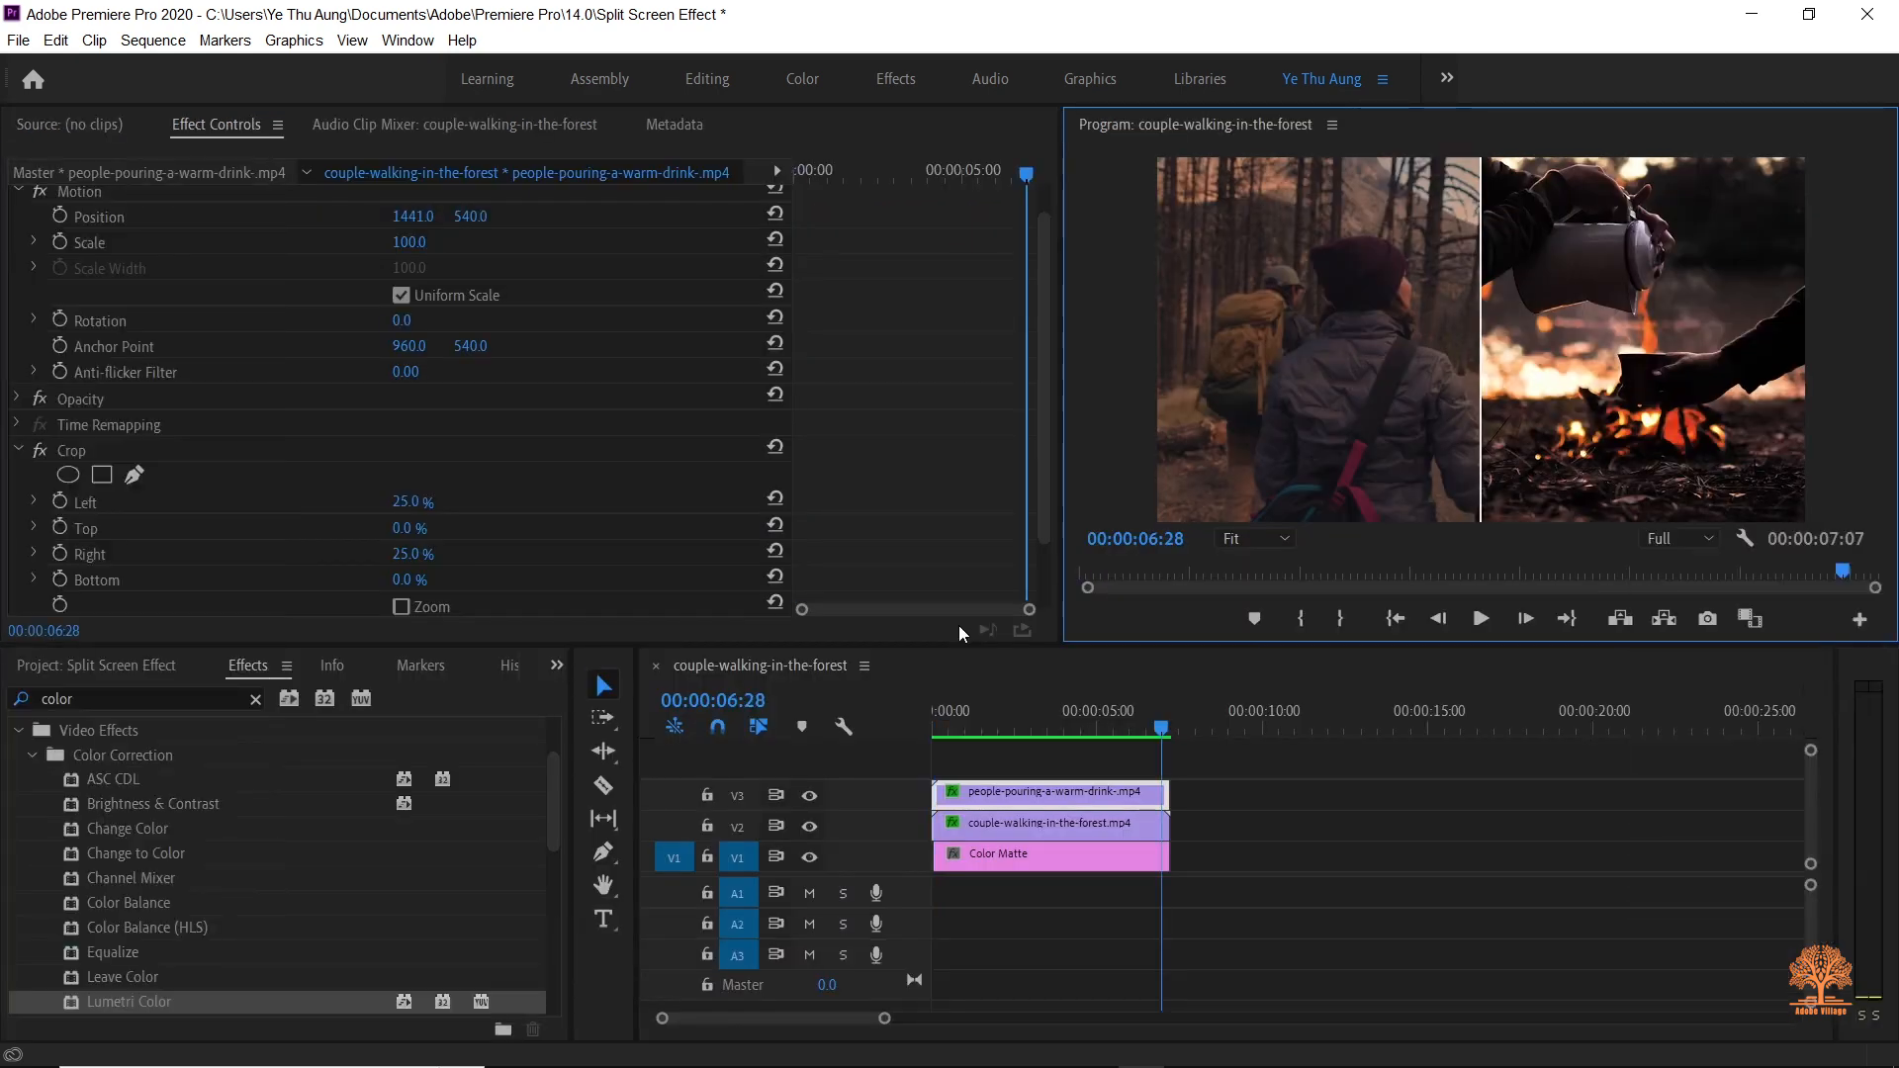